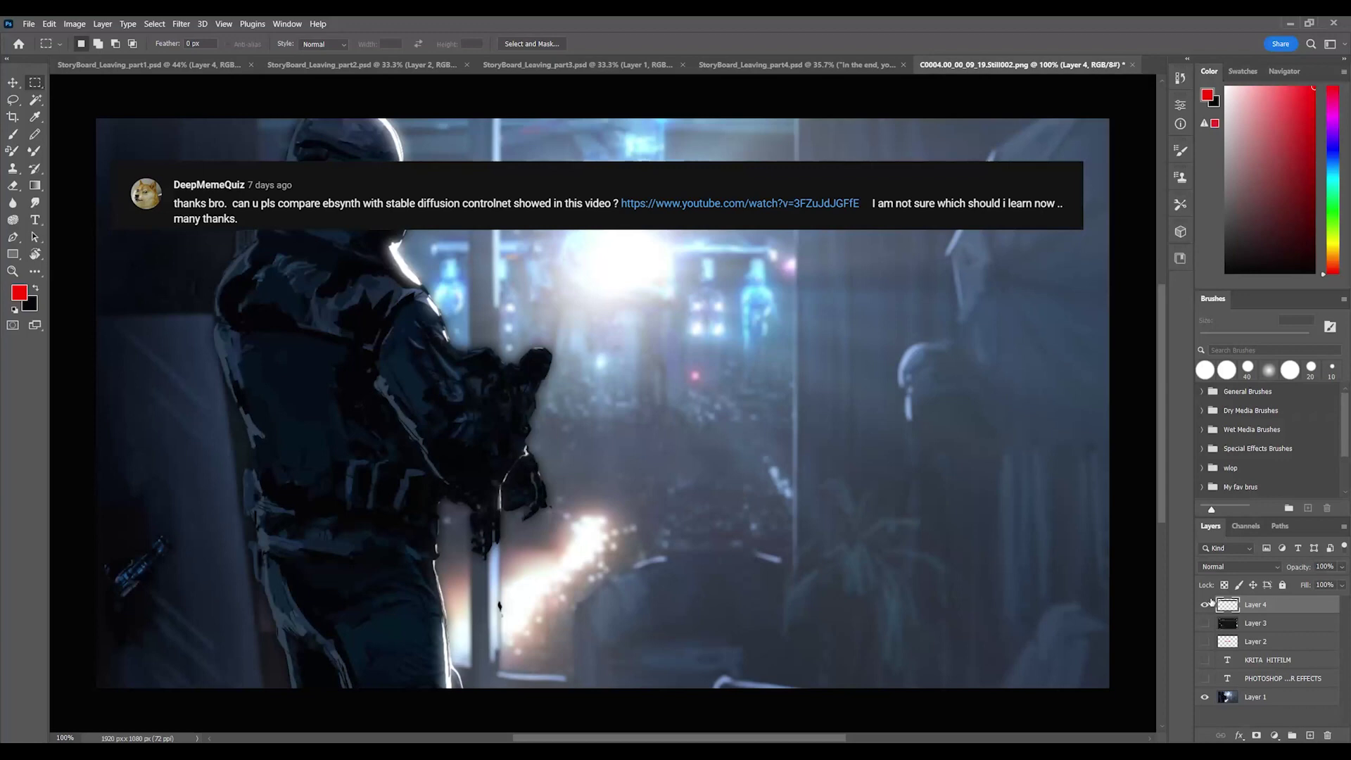
Hide Layer 4, which holds the viewer comment screenshot, and return to the artwork after glancing at the SwatMan folder
click(1206, 604)
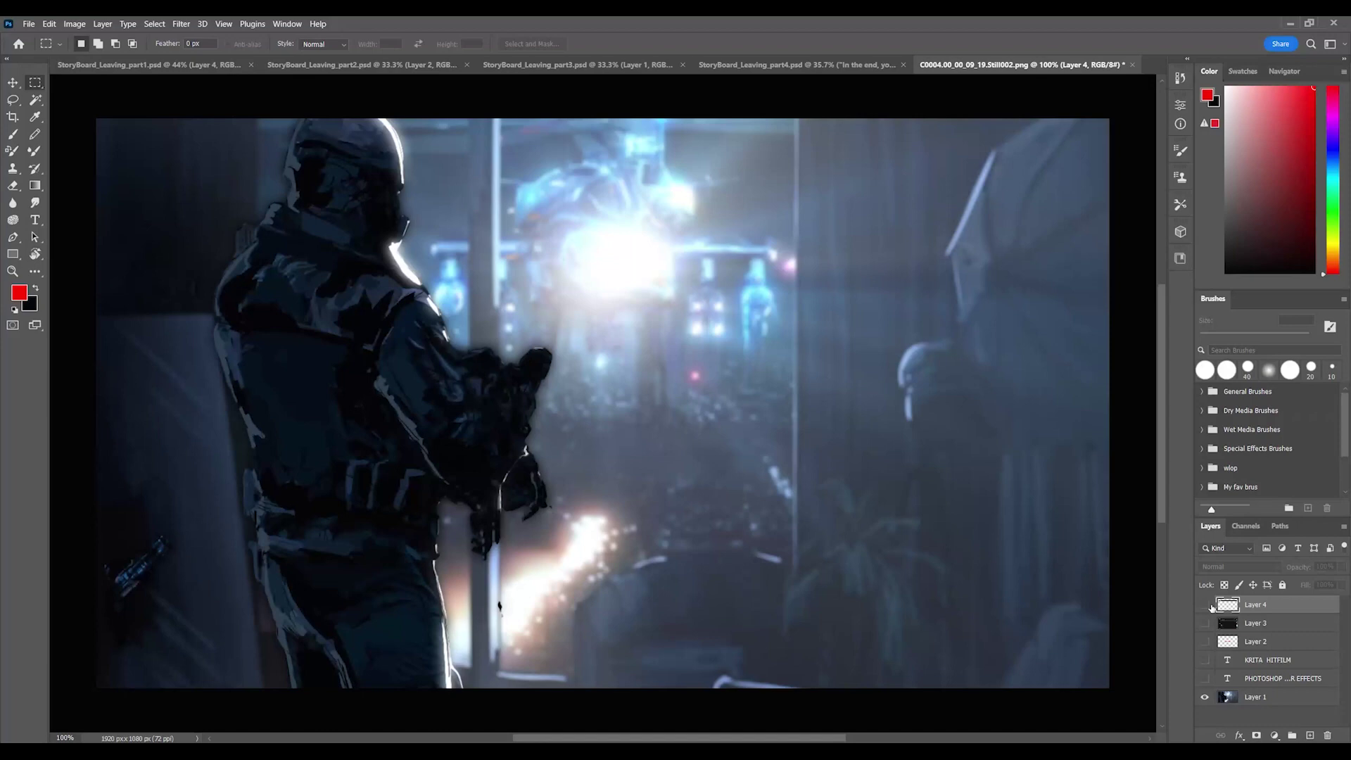
key(alt+Tab)
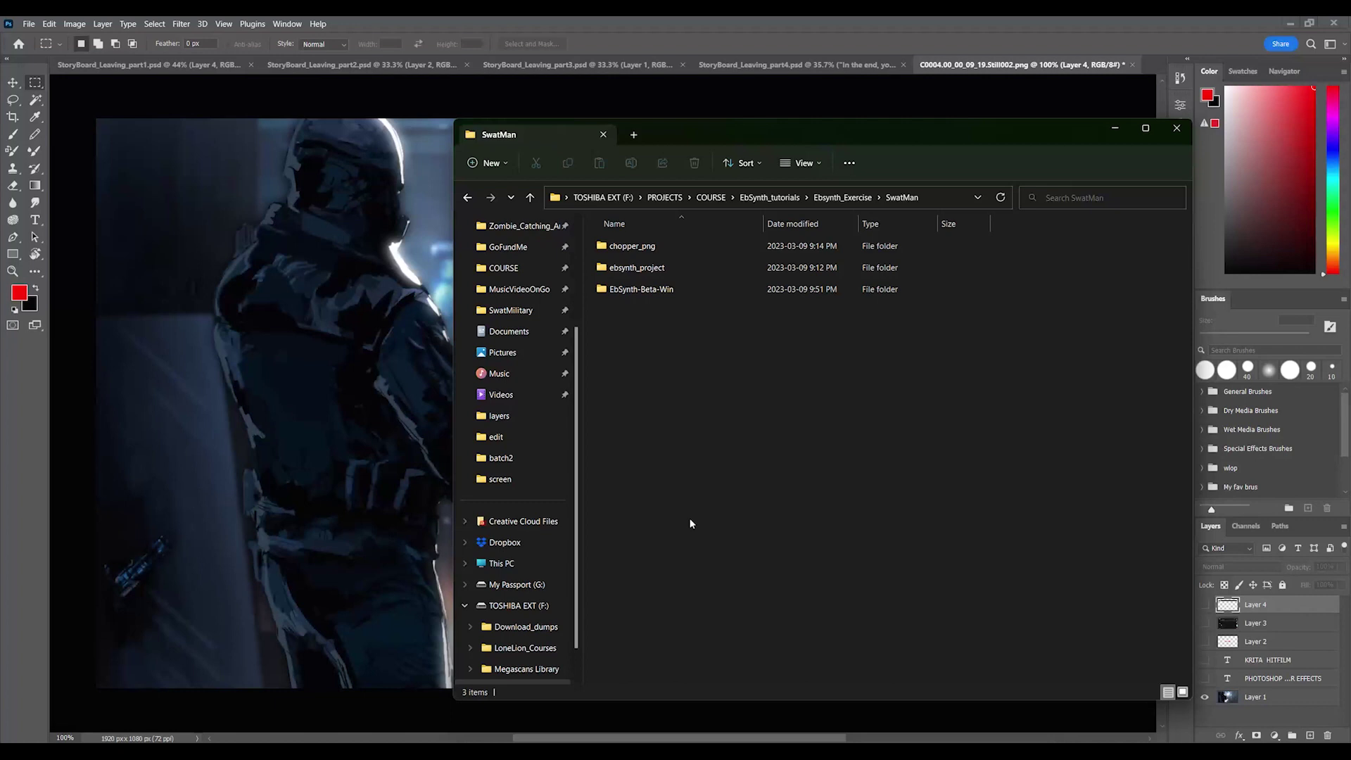
click(318, 493)
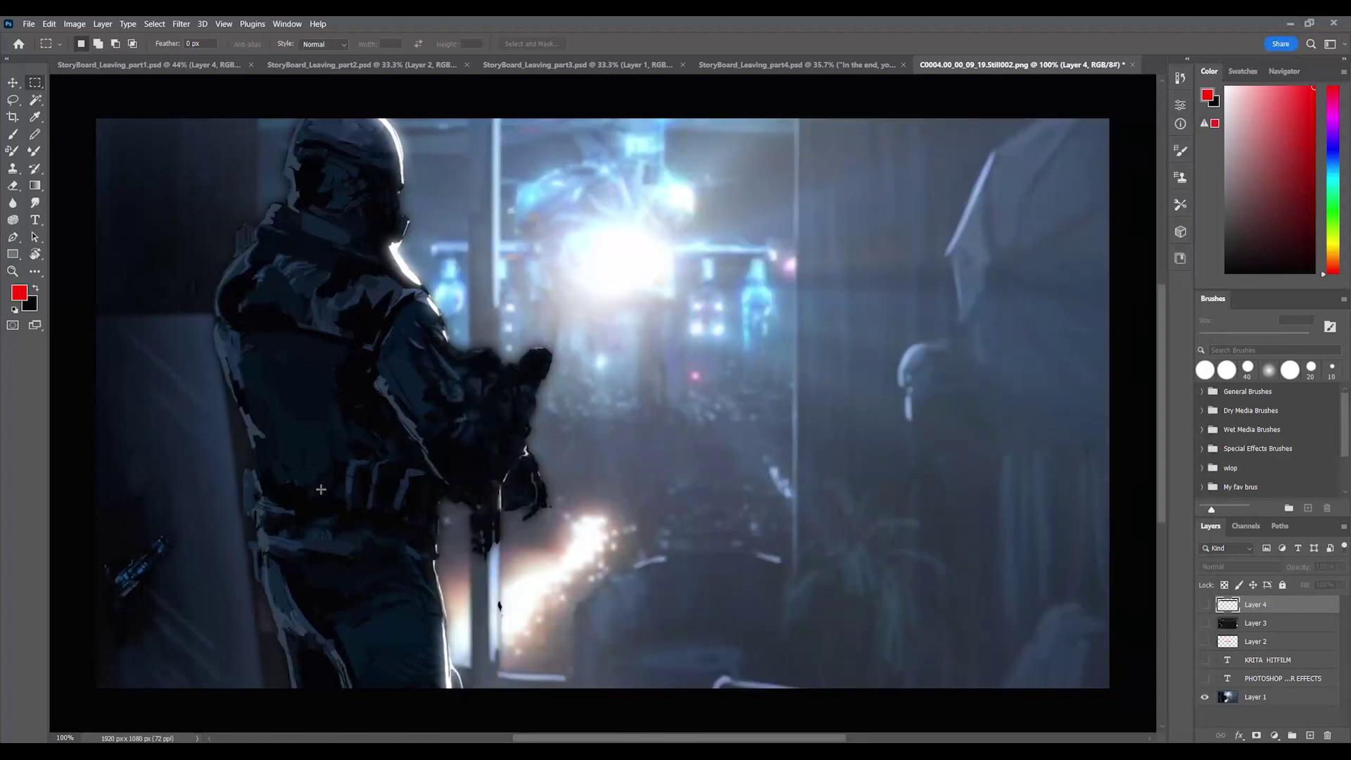
Show the two text layers listing the software over the artwork: PHOTOSHOP ... EFFECTS and KRITA HITFILM
key(z)
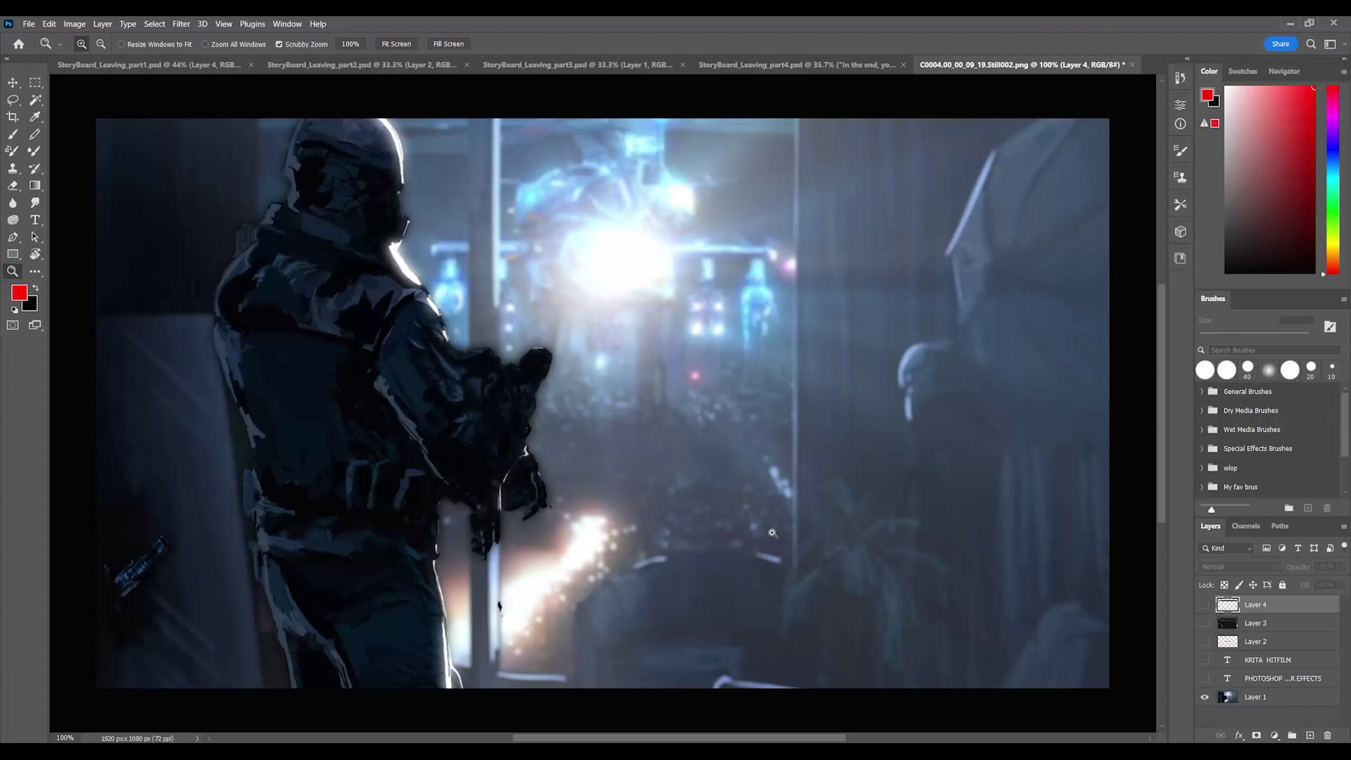
click(1206, 678)
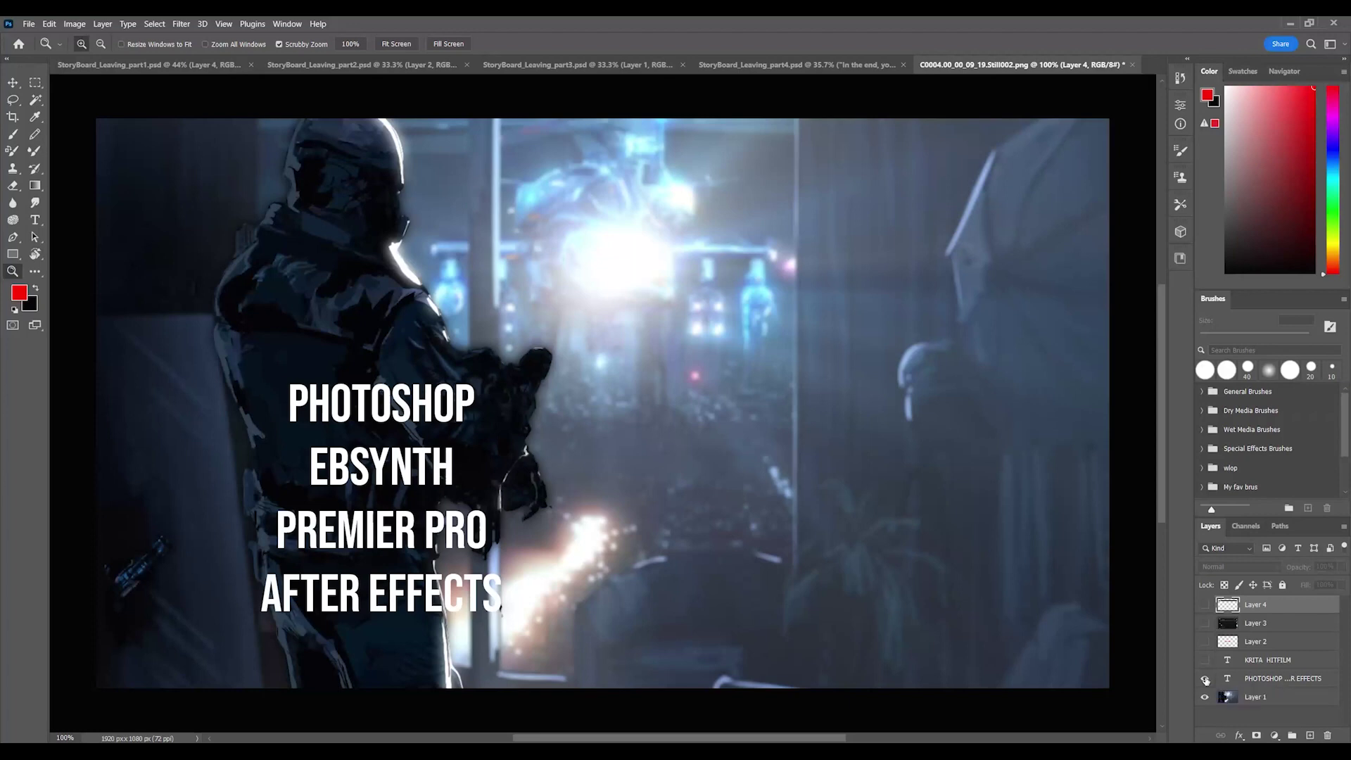
click(1205, 660)
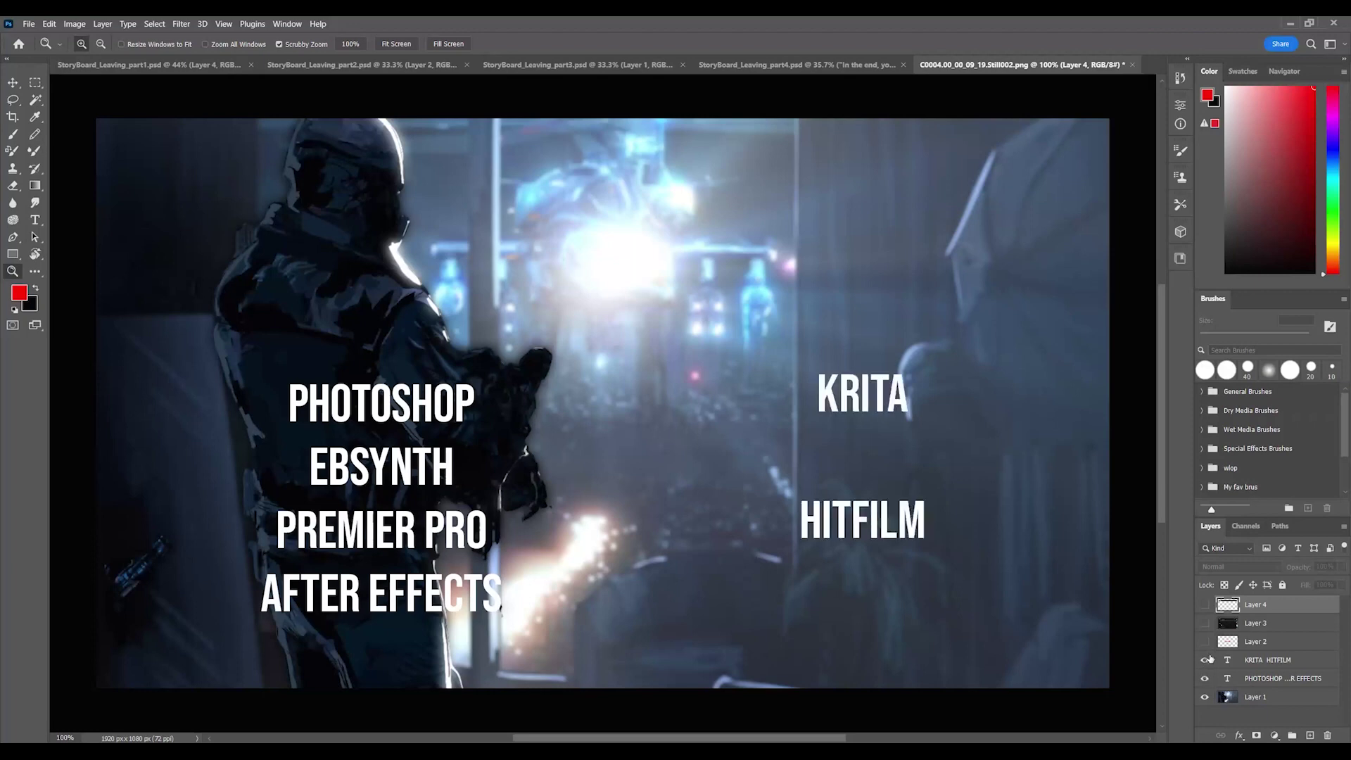
click(1205, 641)
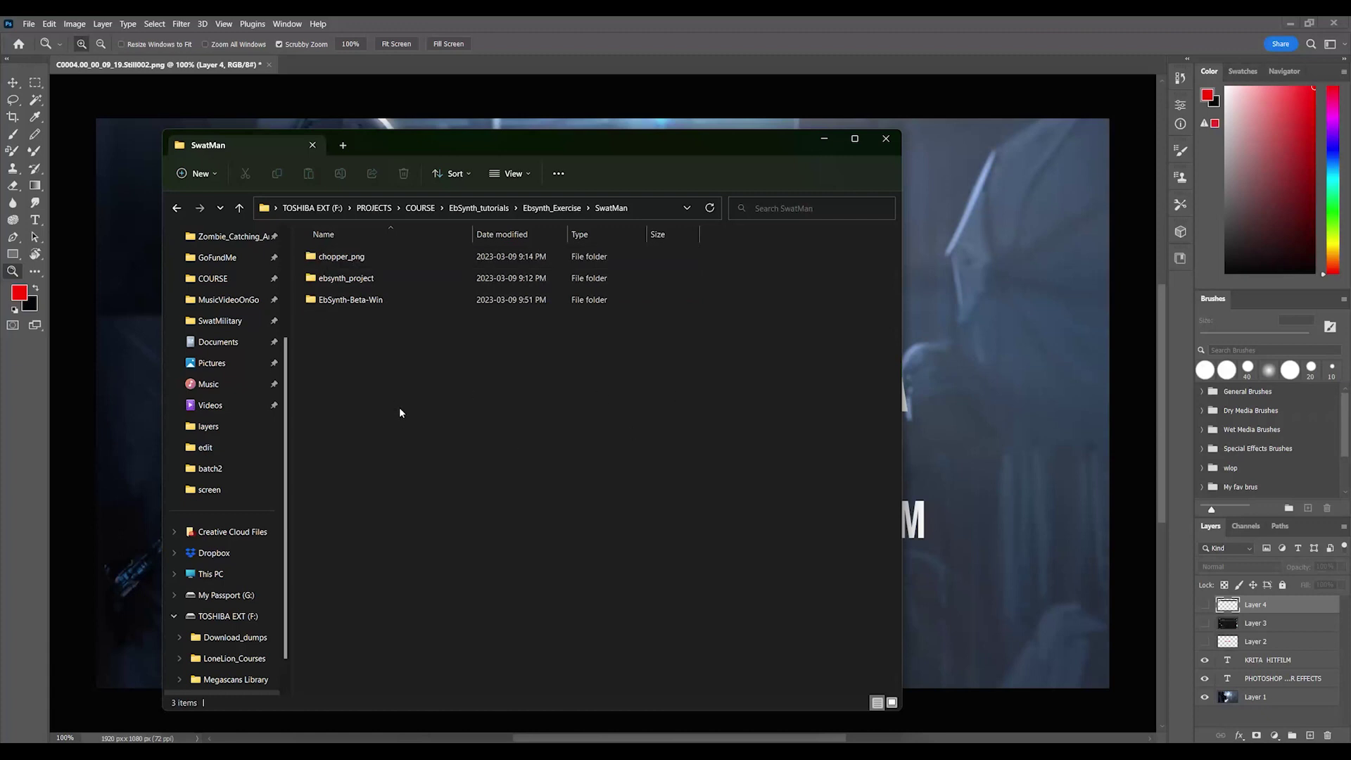
In File Explorer, open the SwatMan exercise folder from Ebsynth_Exercise and look through the chopper_png image sequence
click(551, 208)
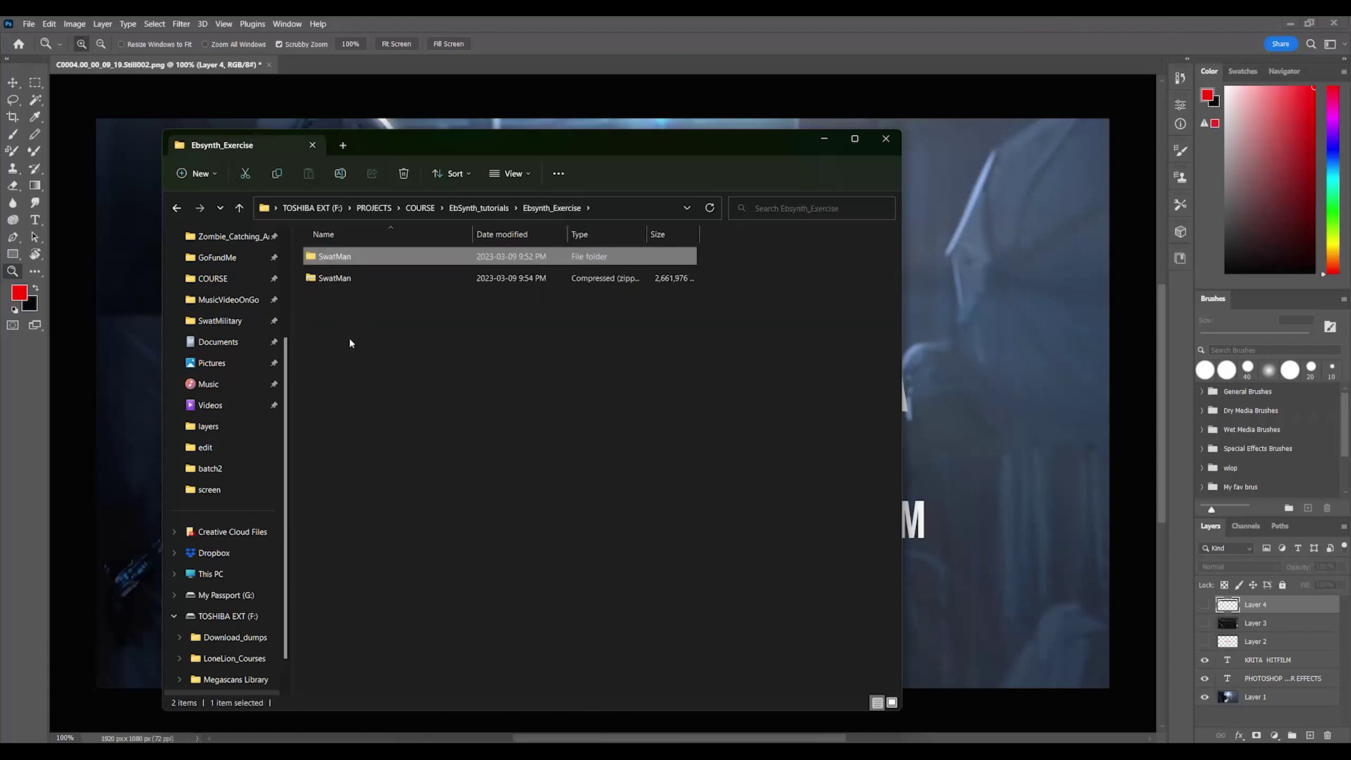
double_click(335, 257)
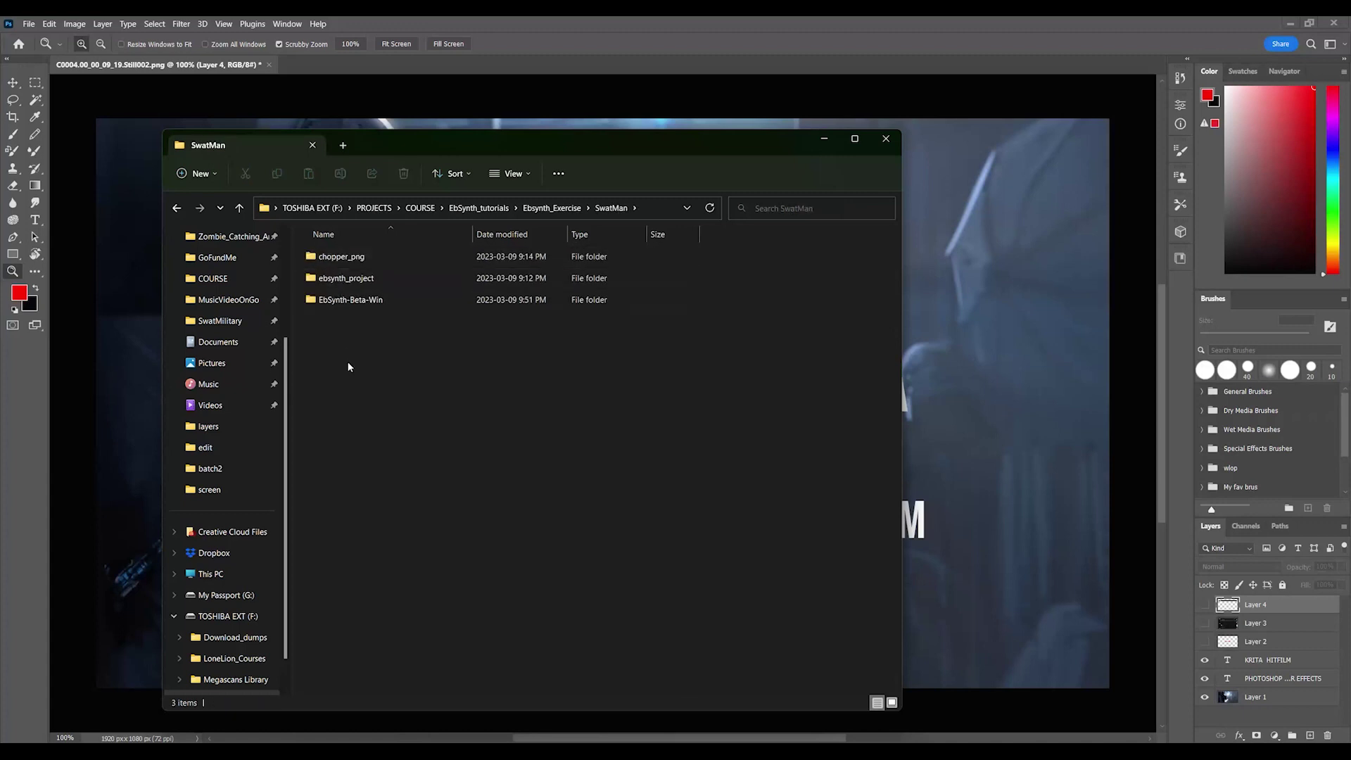
click(345, 258)
double_click(346, 258)
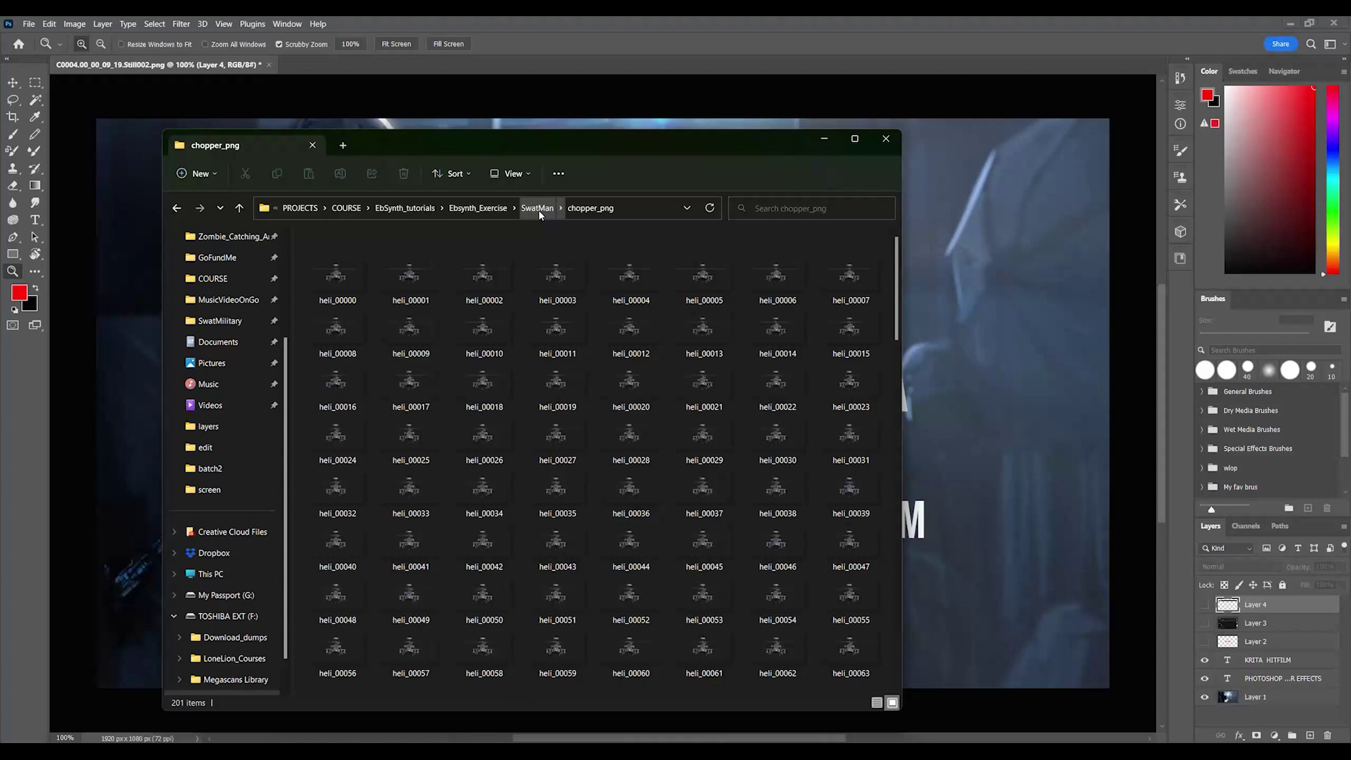
click(539, 210)
double_click(352, 264)
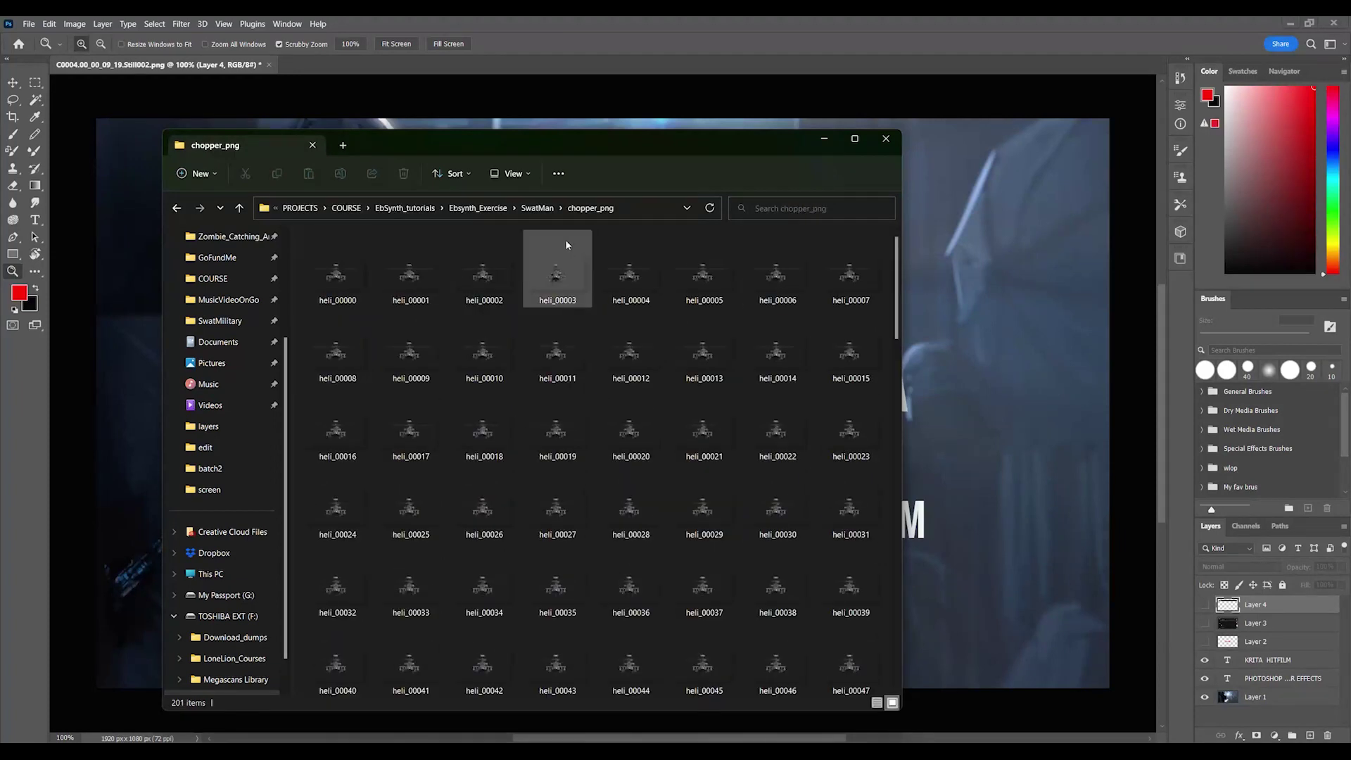
click(539, 209)
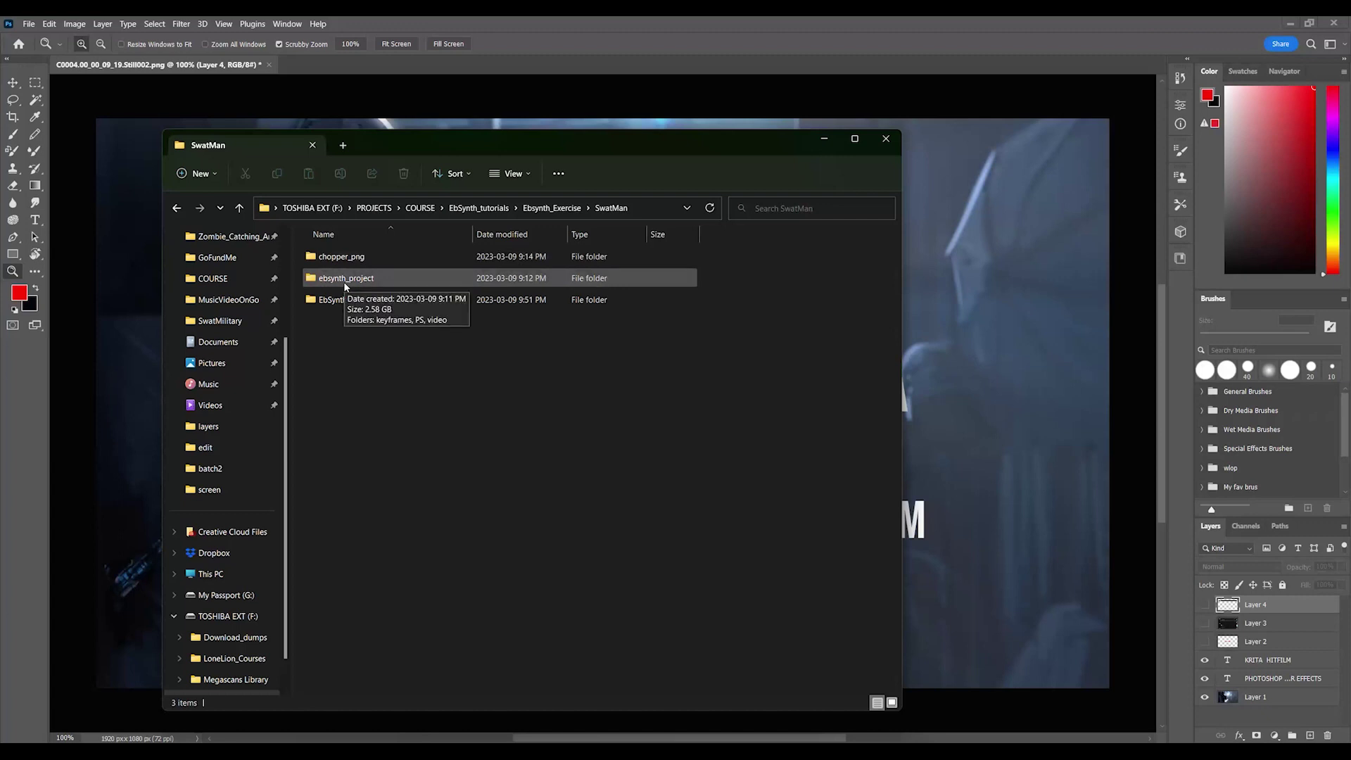
Open the keyframes folder inside ebsynth_project and look over its SwatGuy keyframe images
double_click(343, 280)
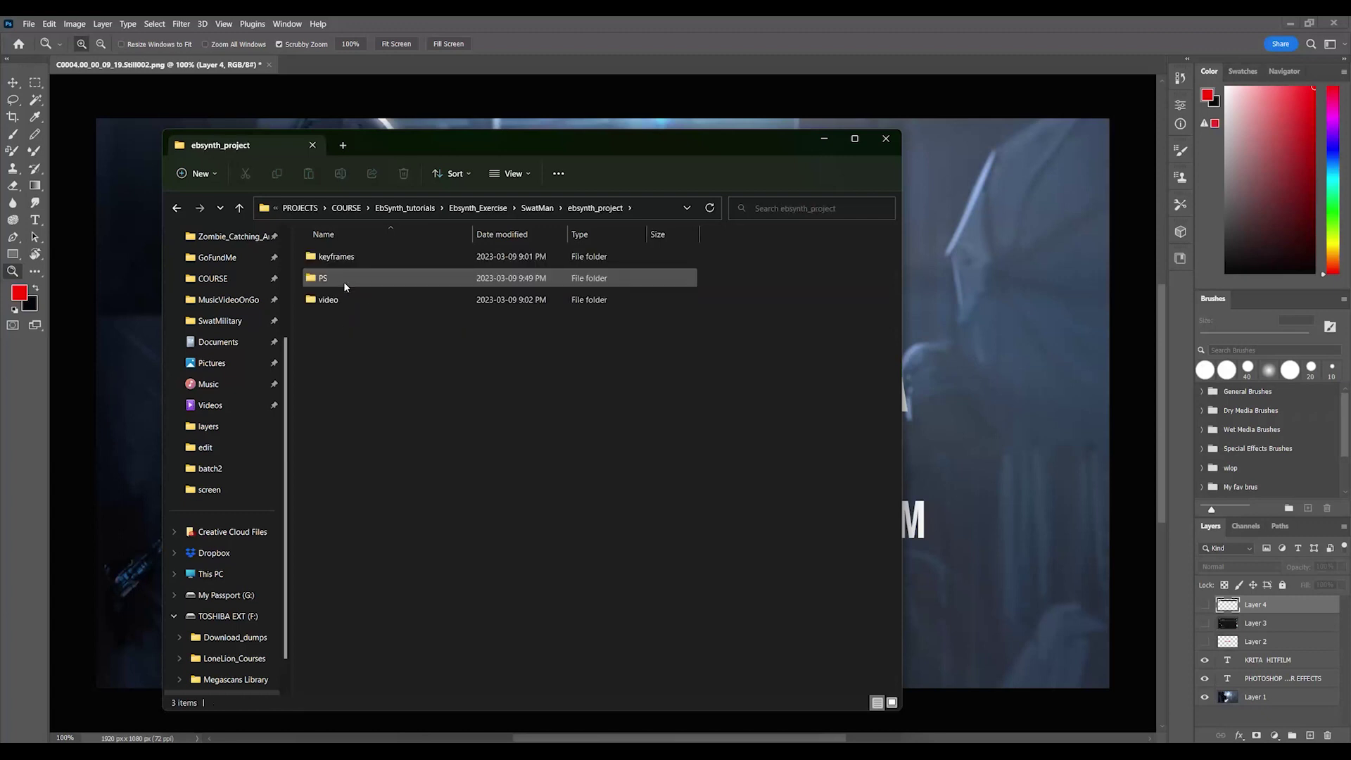
click(335, 259)
double_click(336, 259)
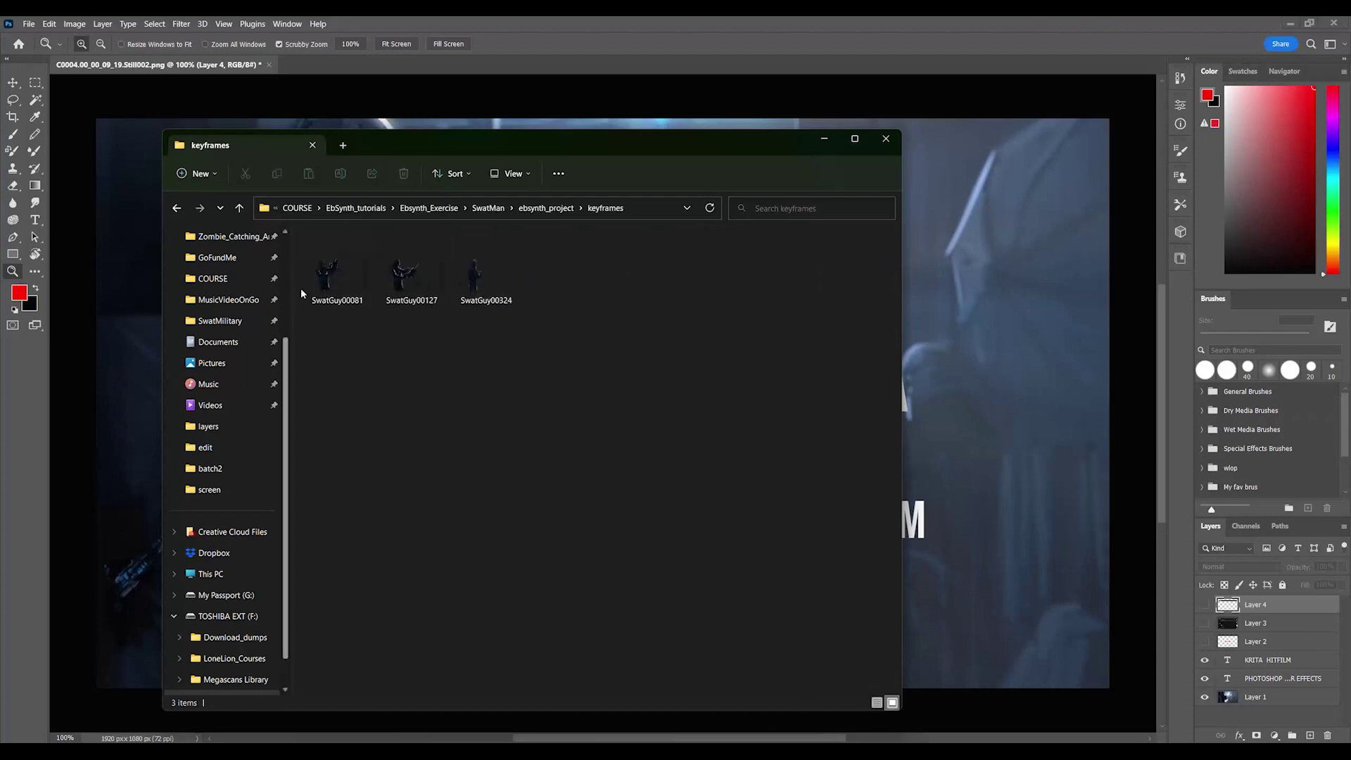
drag(581, 141, 679, 136)
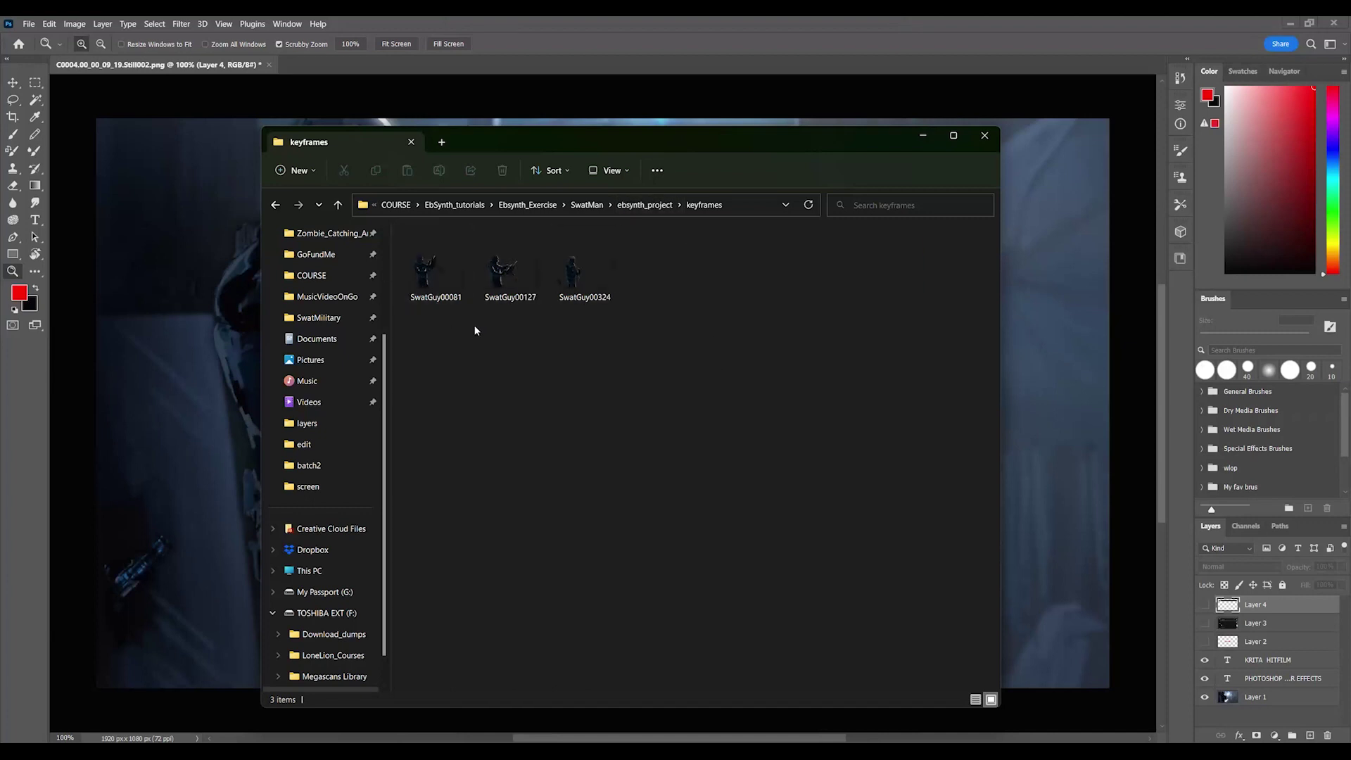
Open the layers folder inside PS, enlarge the thumbnails and inspect the ENV_destroyed and swat_Flying images
key(alt+Left)
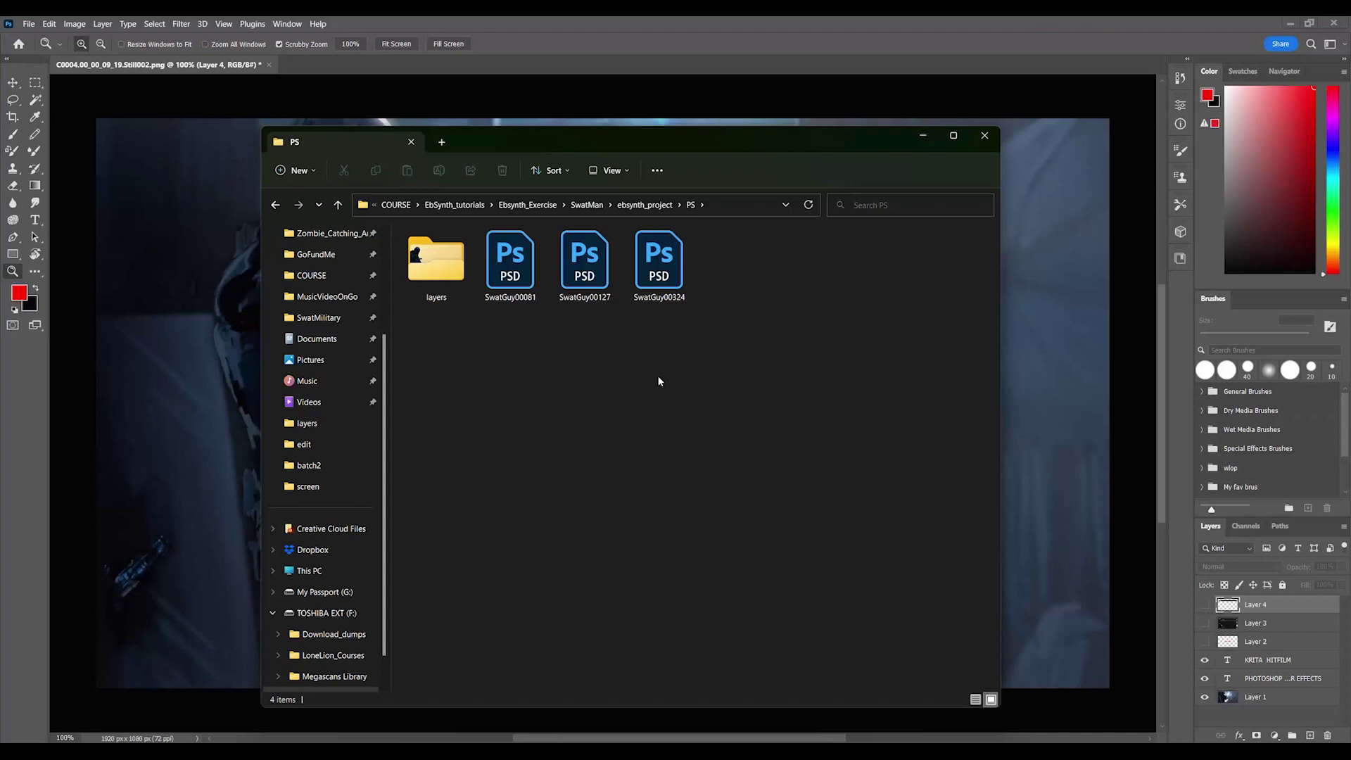
double_click(448, 278)
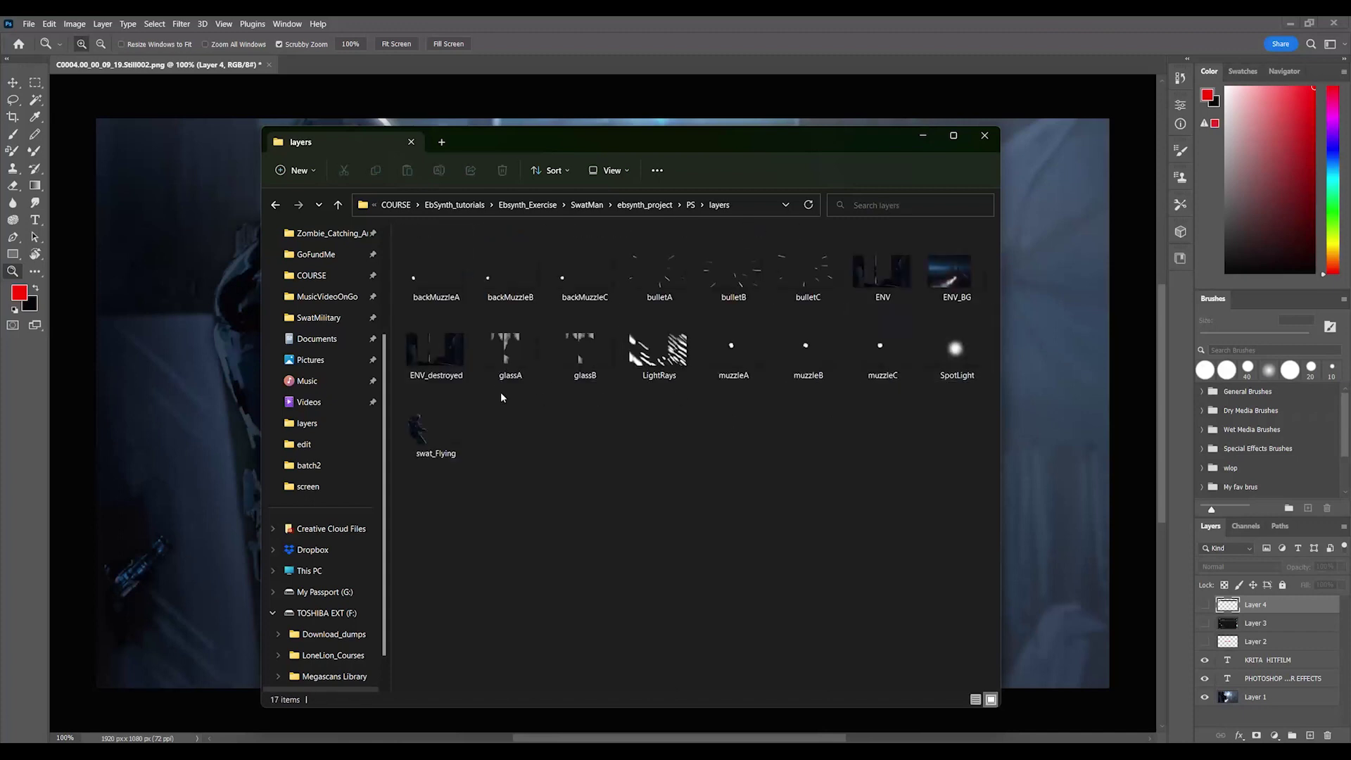
ctrl+scroll(442, 448, up, 2)
click(442, 448)
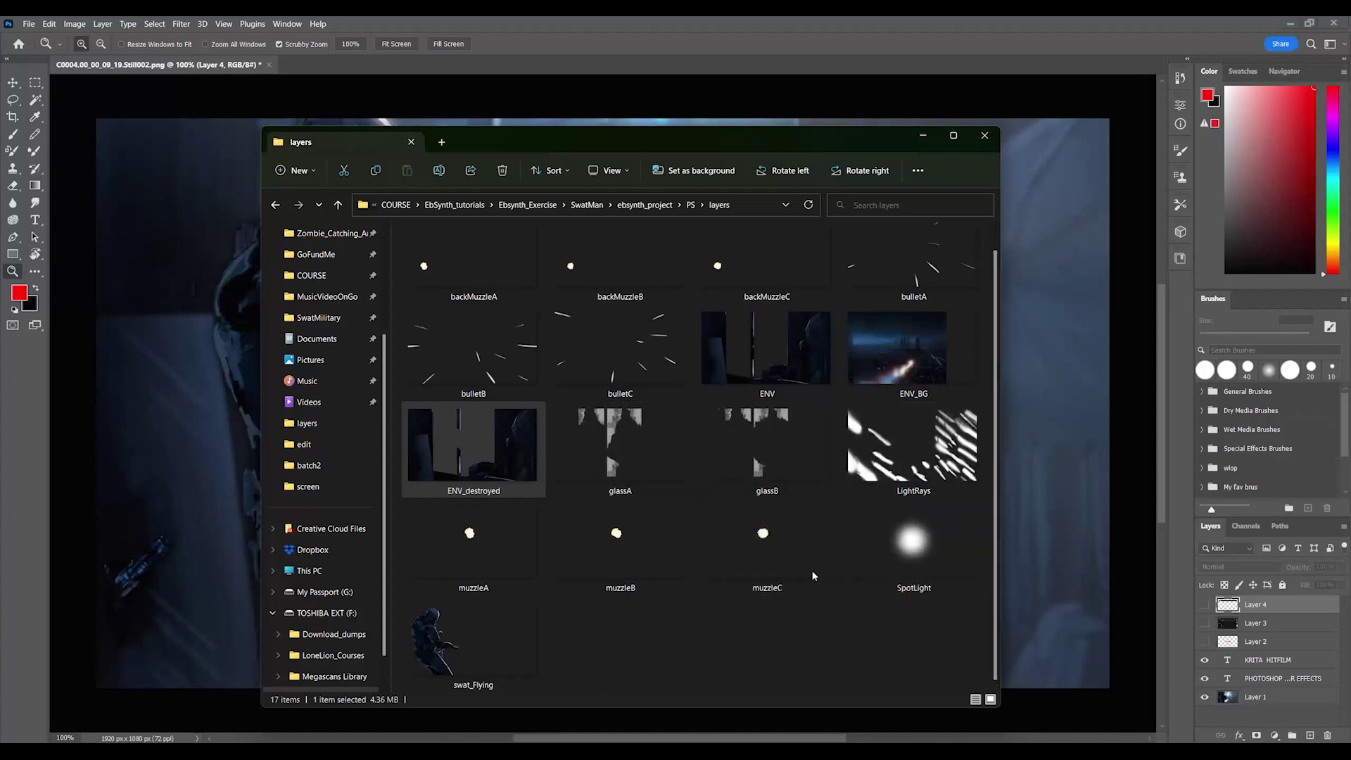
click(520, 622)
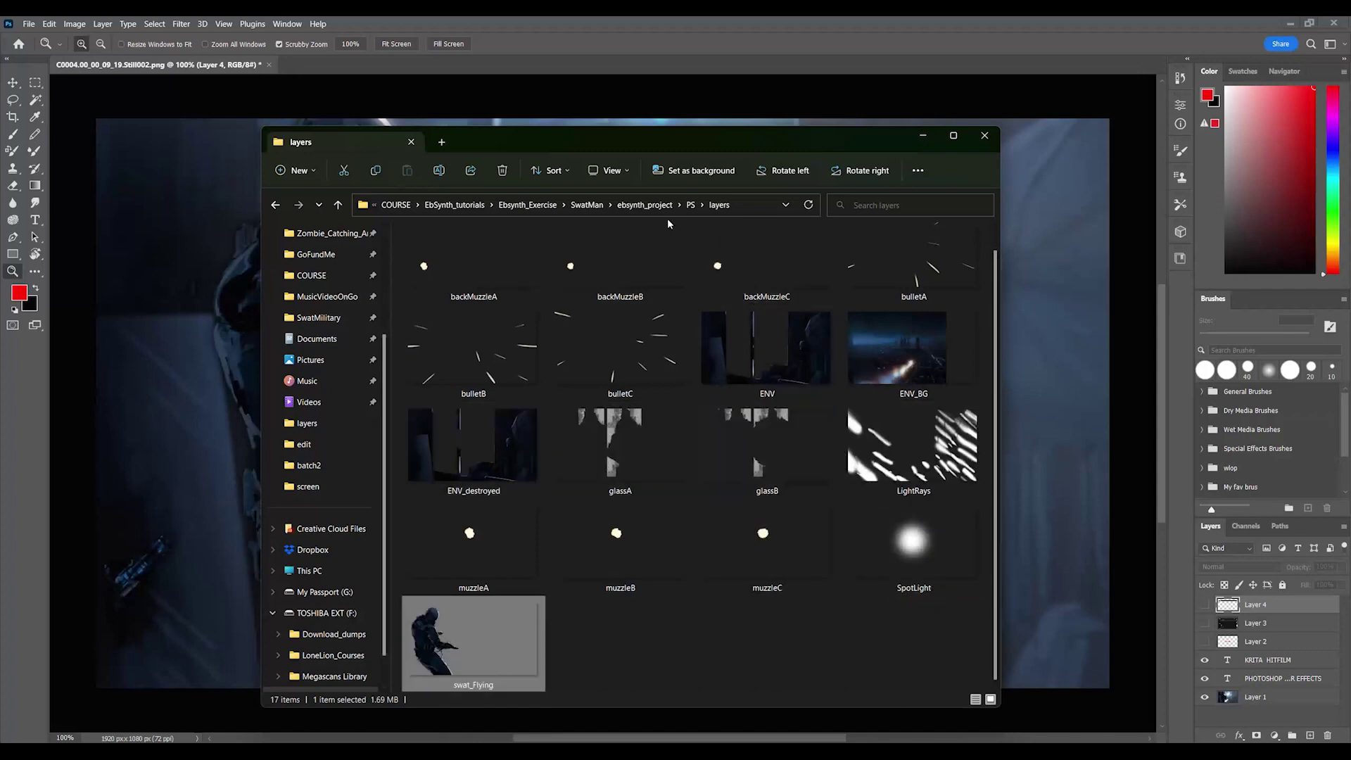
Return to ebsynth_project and look through the SwatGuy frame sequence in the video folder
click(691, 205)
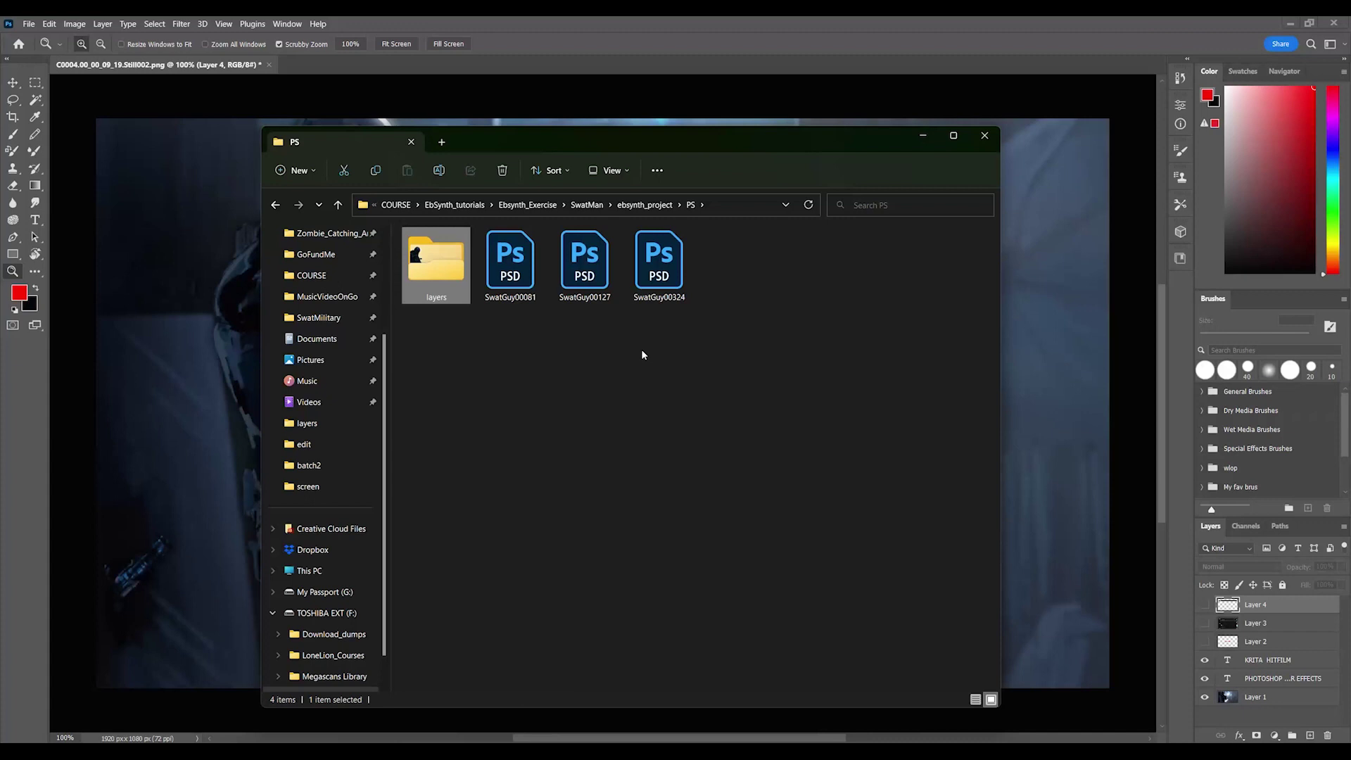
click(658, 205)
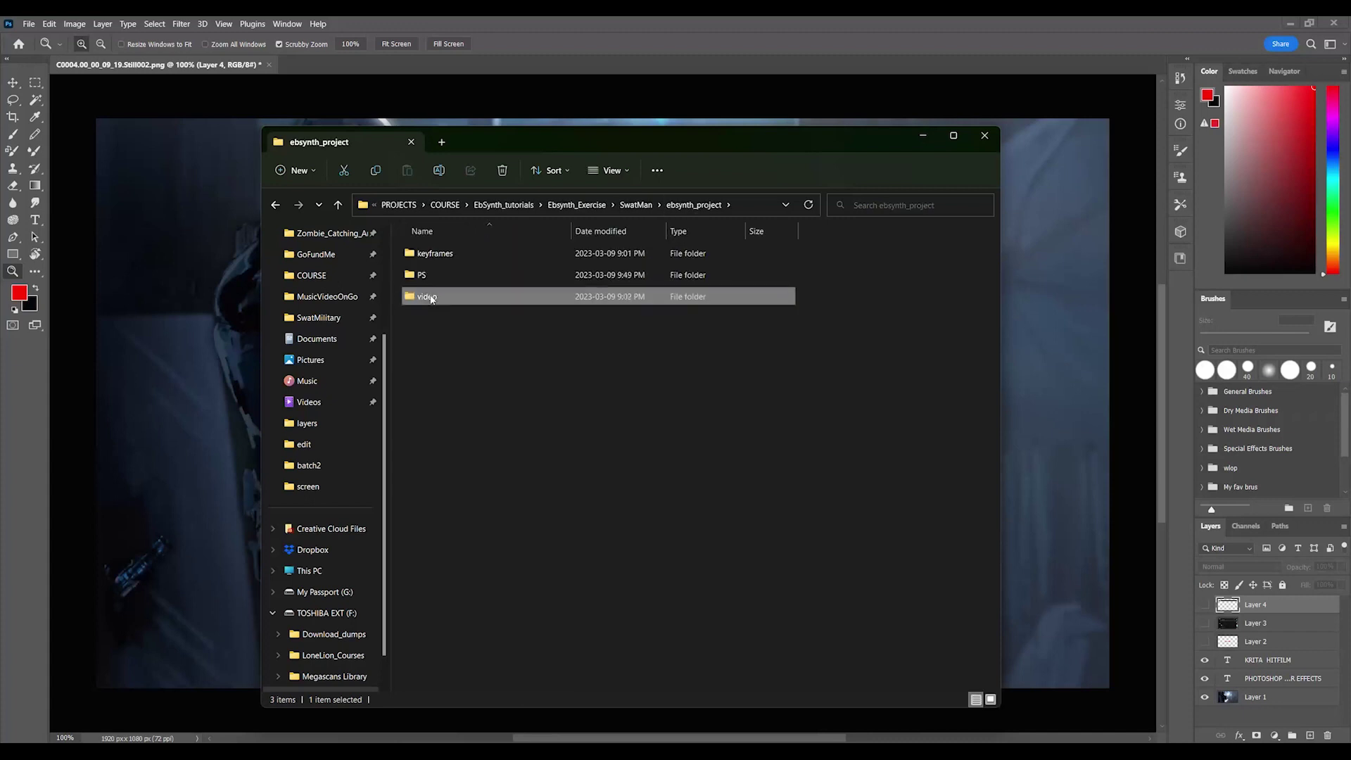
double_click(429, 293)
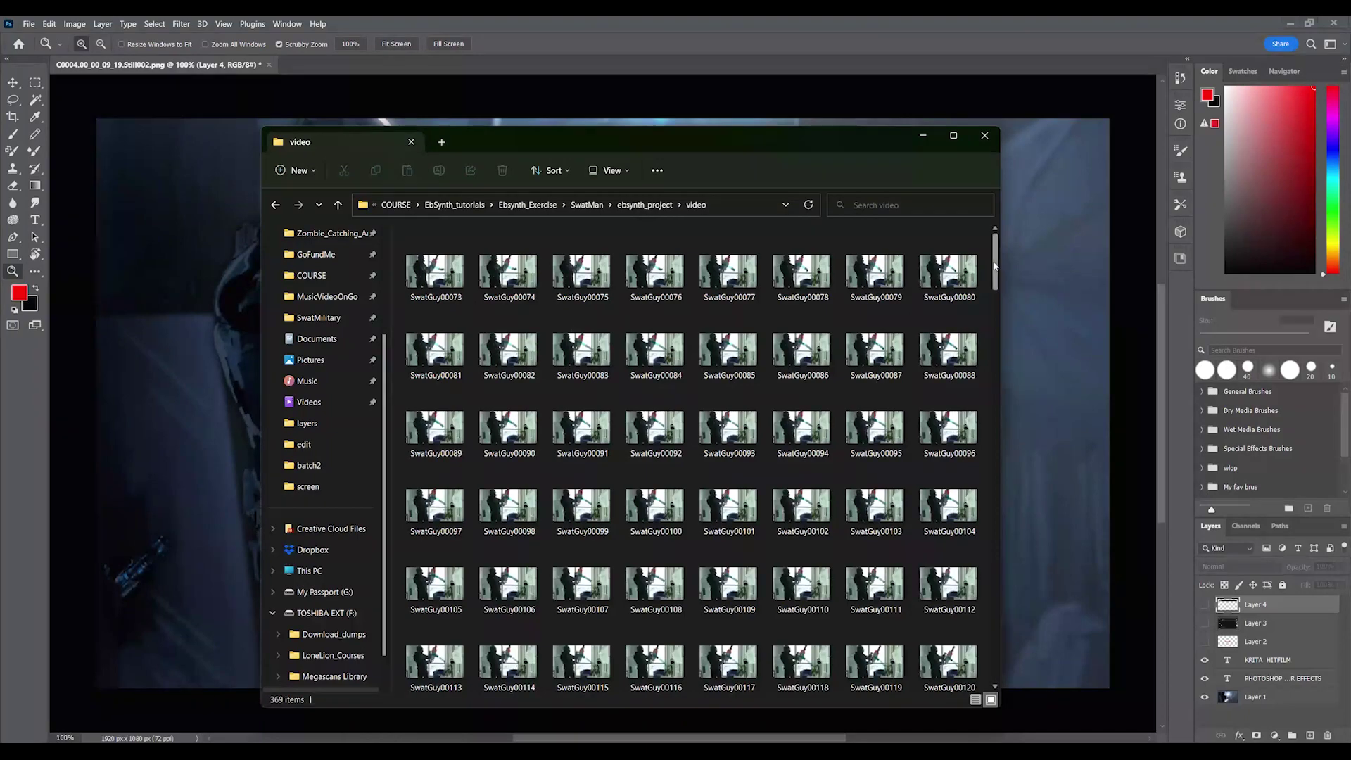
drag(995, 260, 1002, 319)
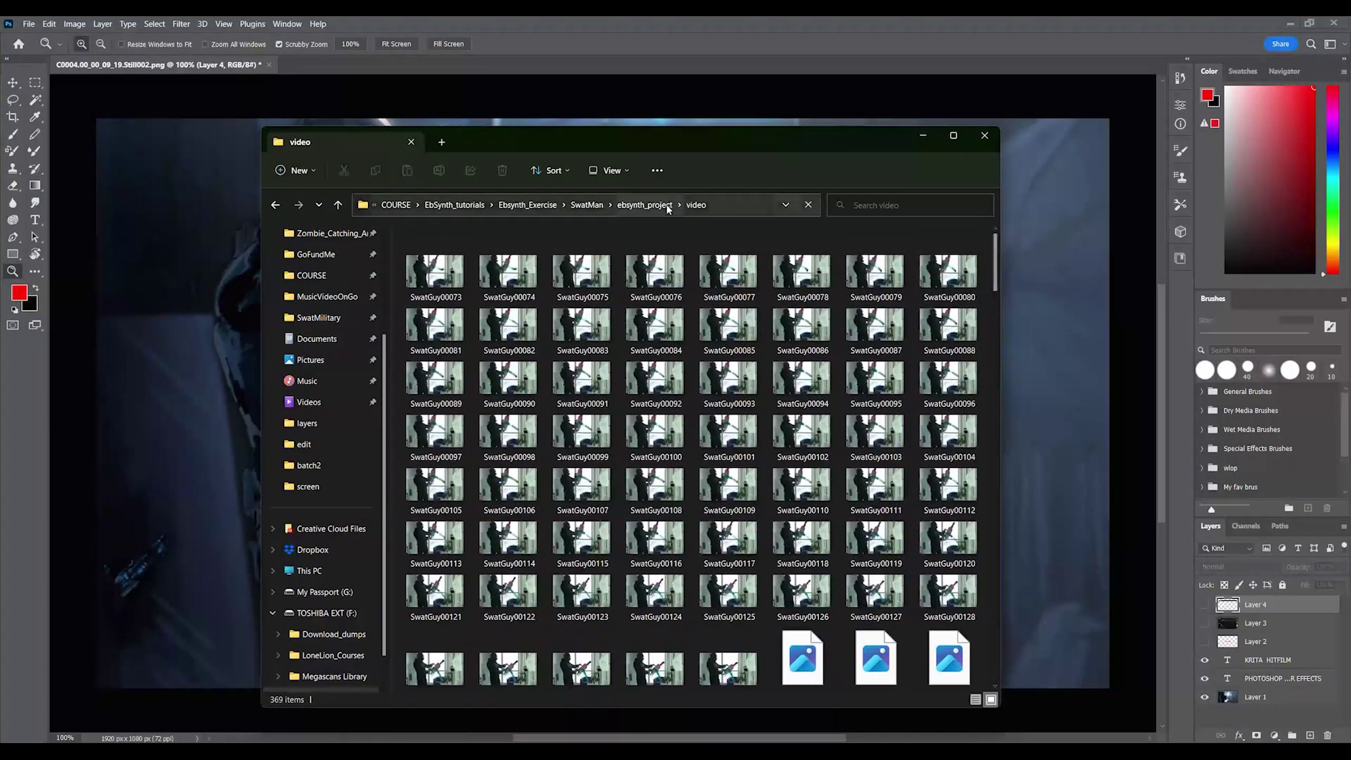
Open SwatGuy00081.psd from the PS folder of ebsynth_project in Photoshop
click(661, 205)
double_click(422, 274)
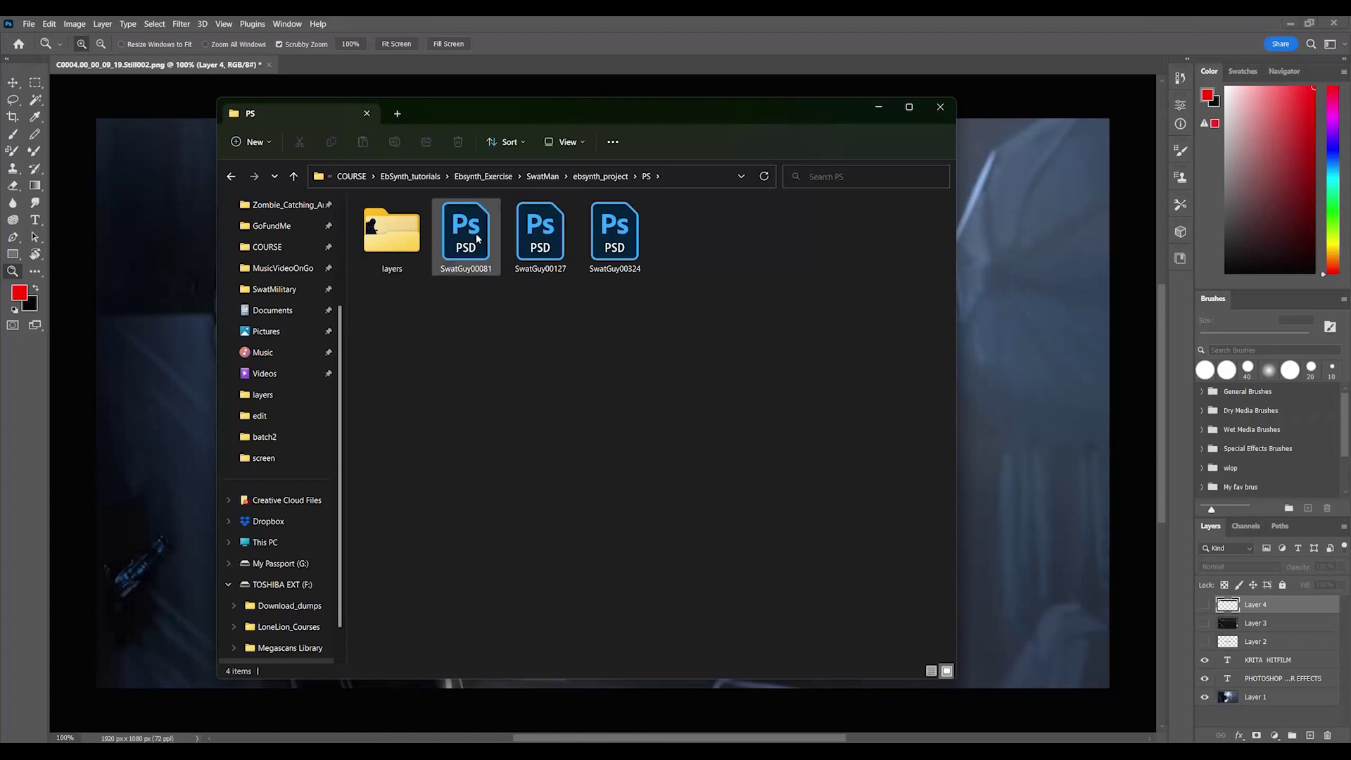
double_click(465, 236)
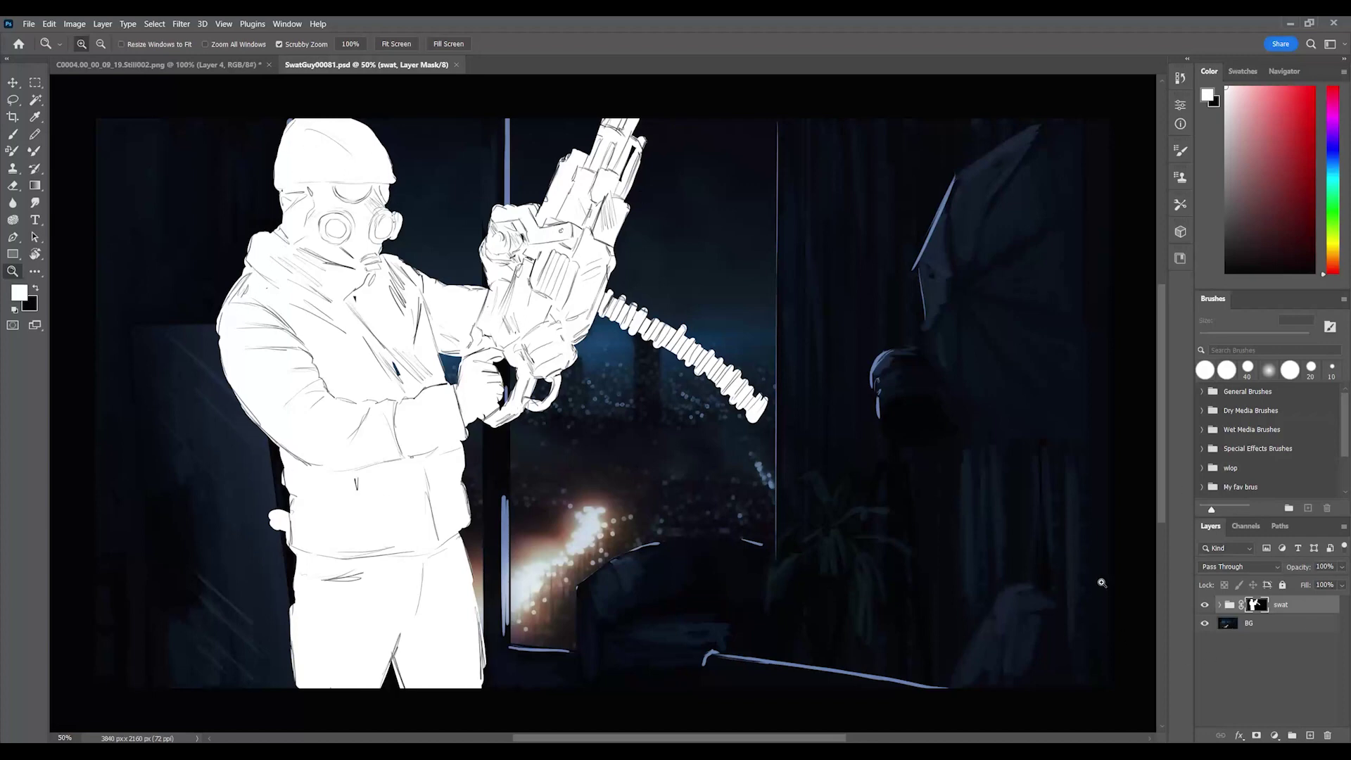
Expand the swat group, hide its Color Fill 2 layer and expand the paint group inside it
key(b)
click(1219, 605)
click(1205, 642)
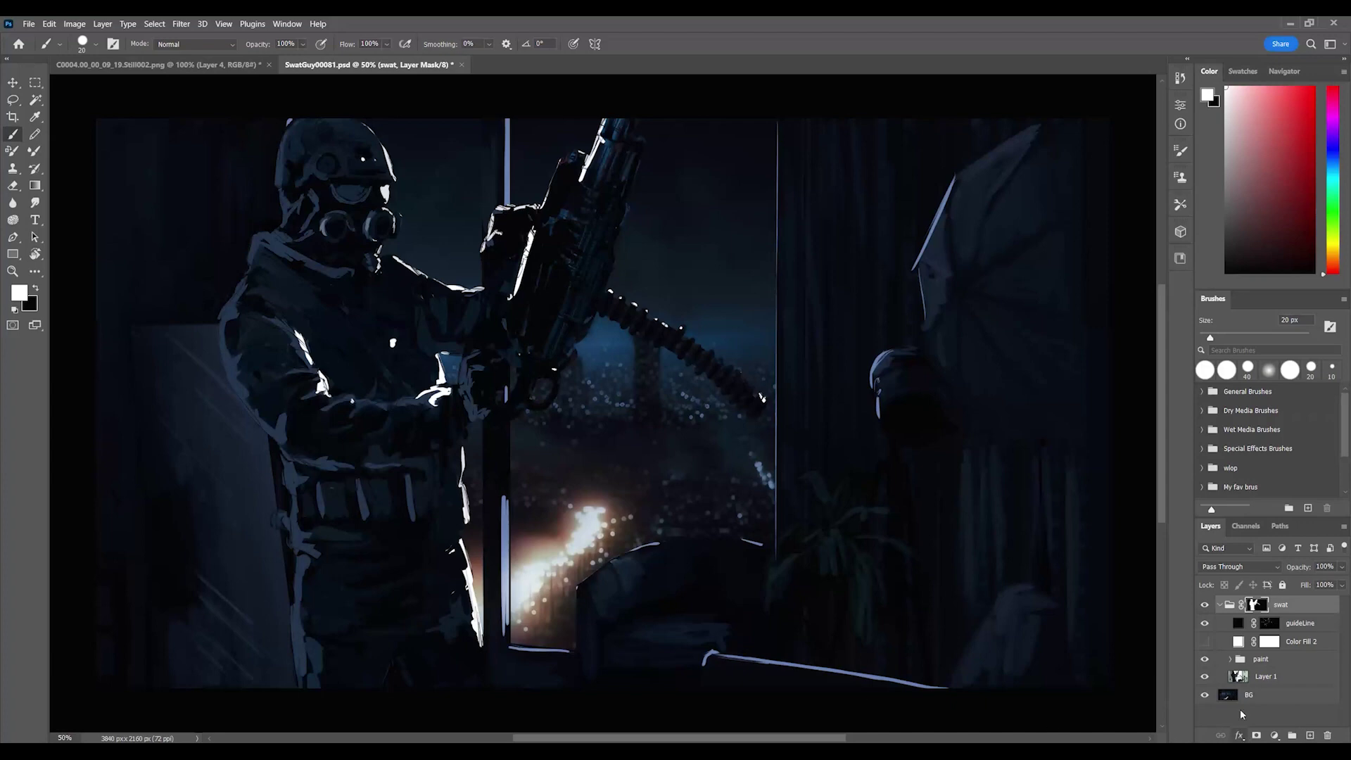
click(1263, 659)
click(1229, 659)
scroll(1238, 655, down, 1)
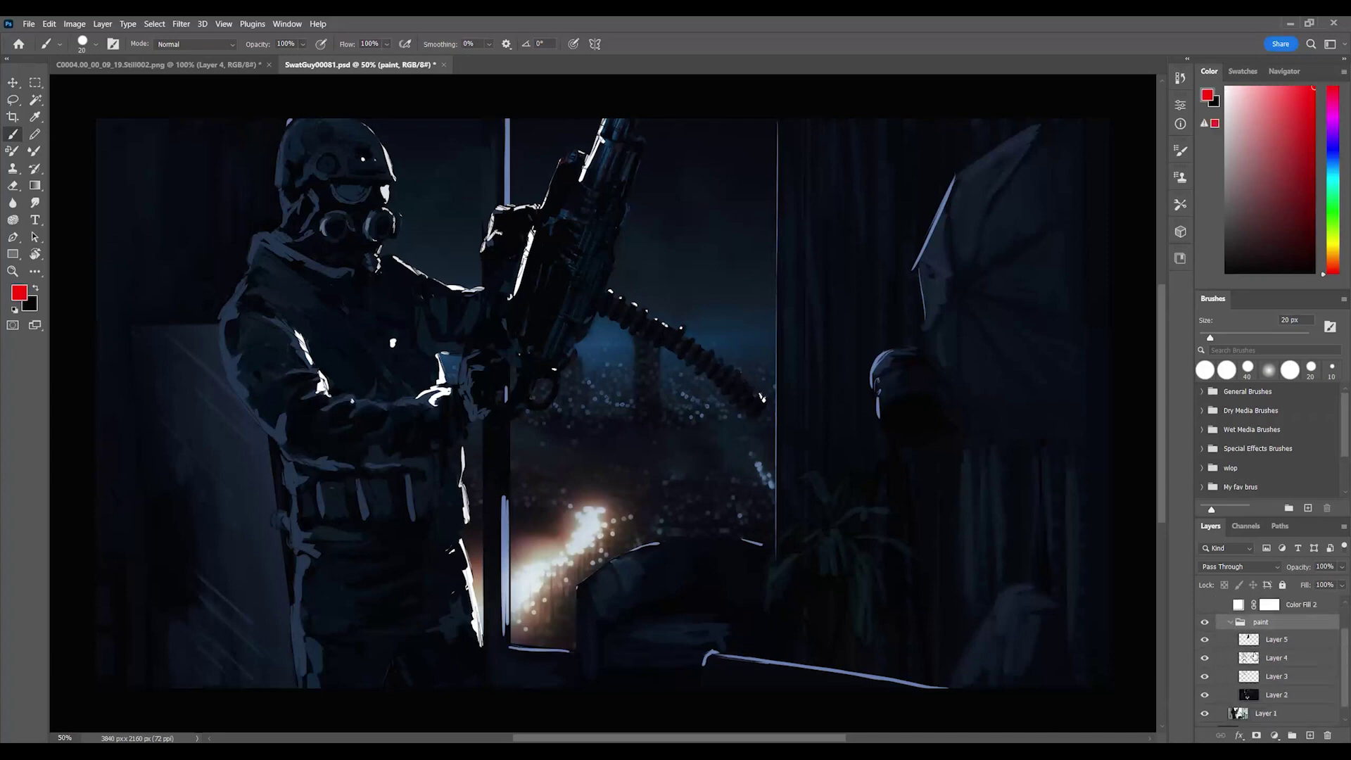
Toggle Layer 5 of the paint group off and on to compare its painted details on the figure
click(1205, 639)
click(1206, 639)
click(1205, 639)
click(1205, 639)
key(z)
mouse_move(607, 178)
mouse_down()
mouse_move(711, 212)
mouse_move(667, 216)
mouse_up()
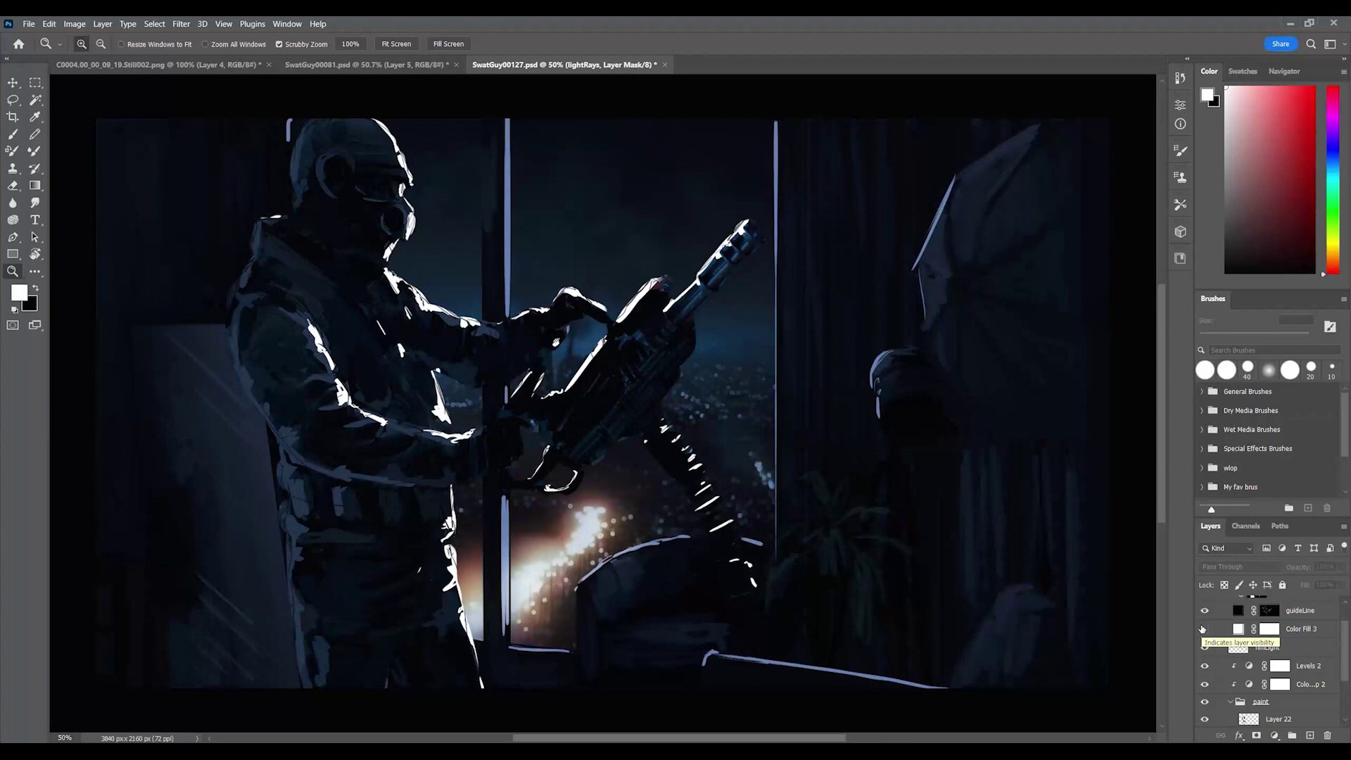
In SwatGuy00127.psd, collapse the paint group and hide it after comparing the figure with and without the paint
scroll(1201, 628, down, 1)
click(1230, 665)
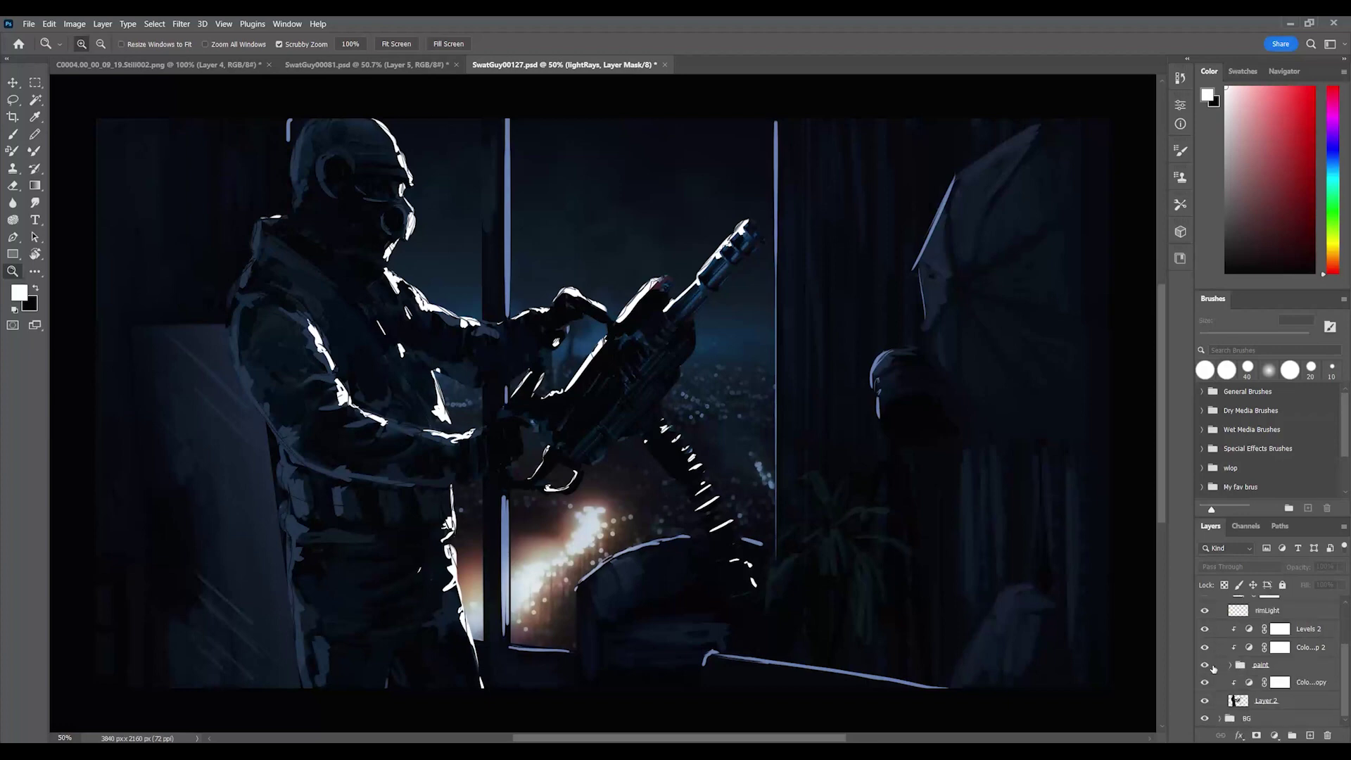
click(1205, 665)
click(1205, 664)
click(1205, 665)
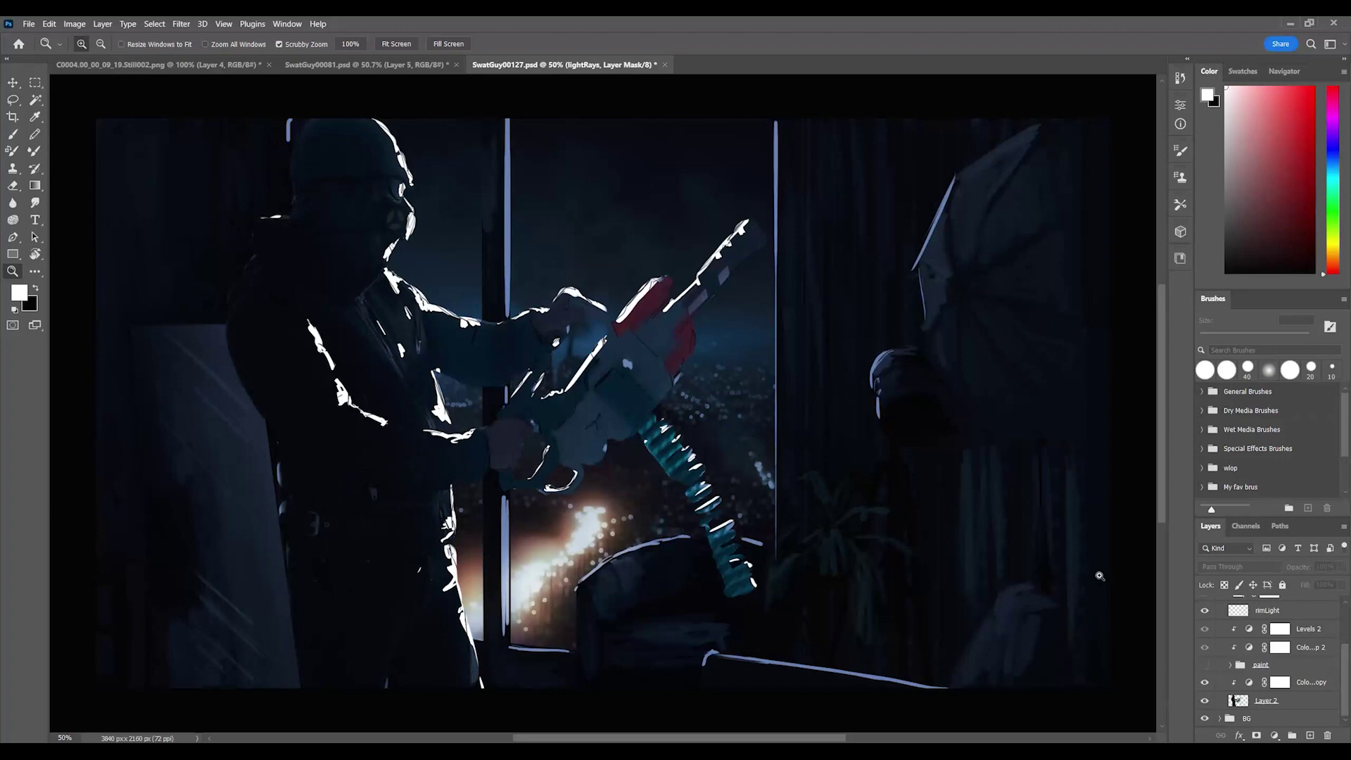
Hide the rimLight layer and the copied color adjustment layer directly above Layer 2 in the Swat group
scroll(1239, 669, up, 3)
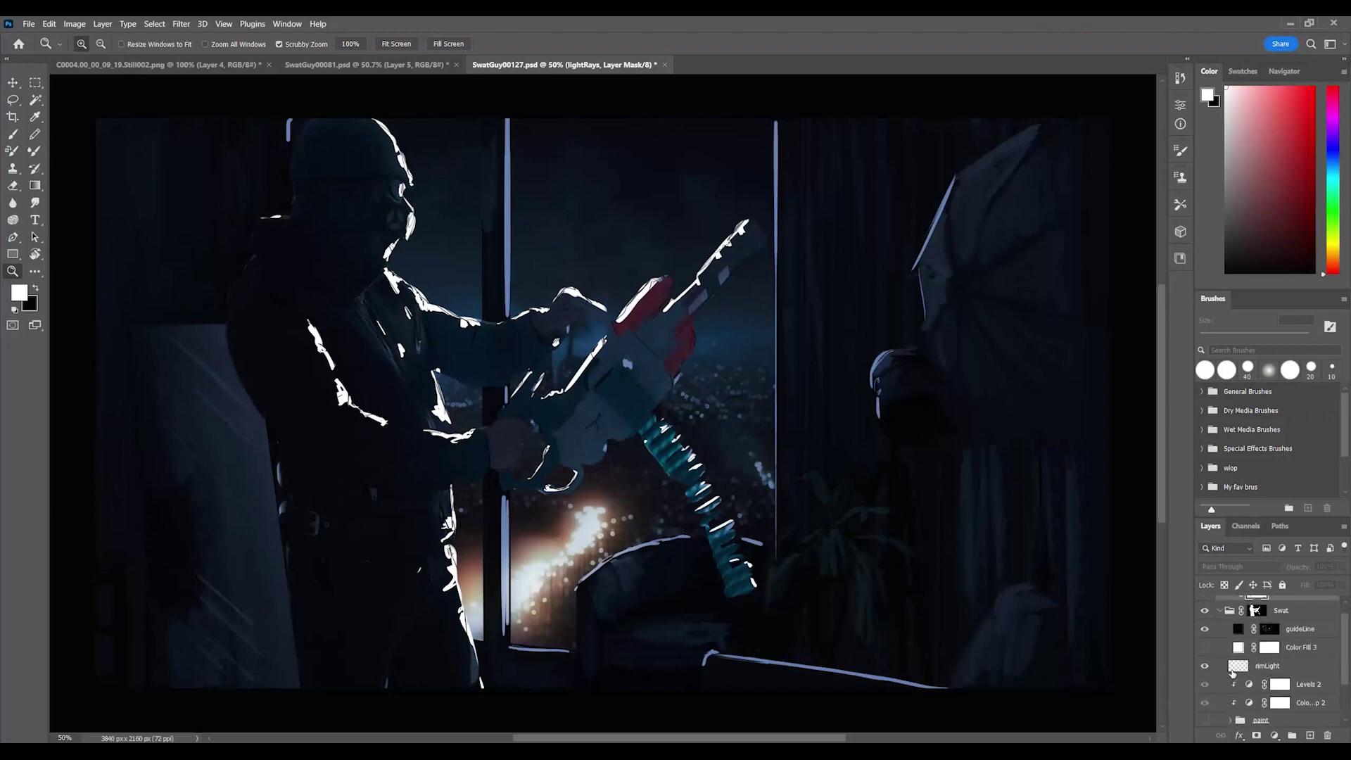
scroll(1232, 670, down, 3)
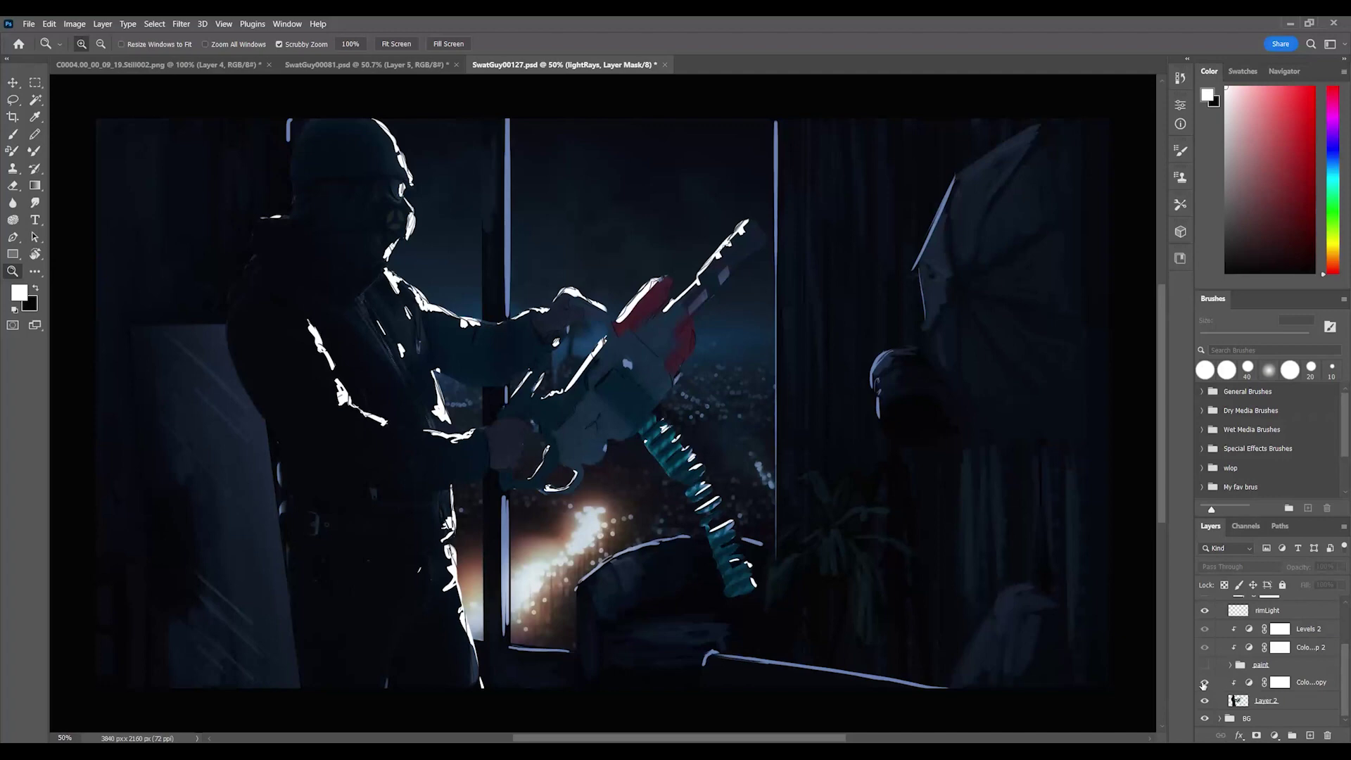
scroll(1203, 683, up, 3)
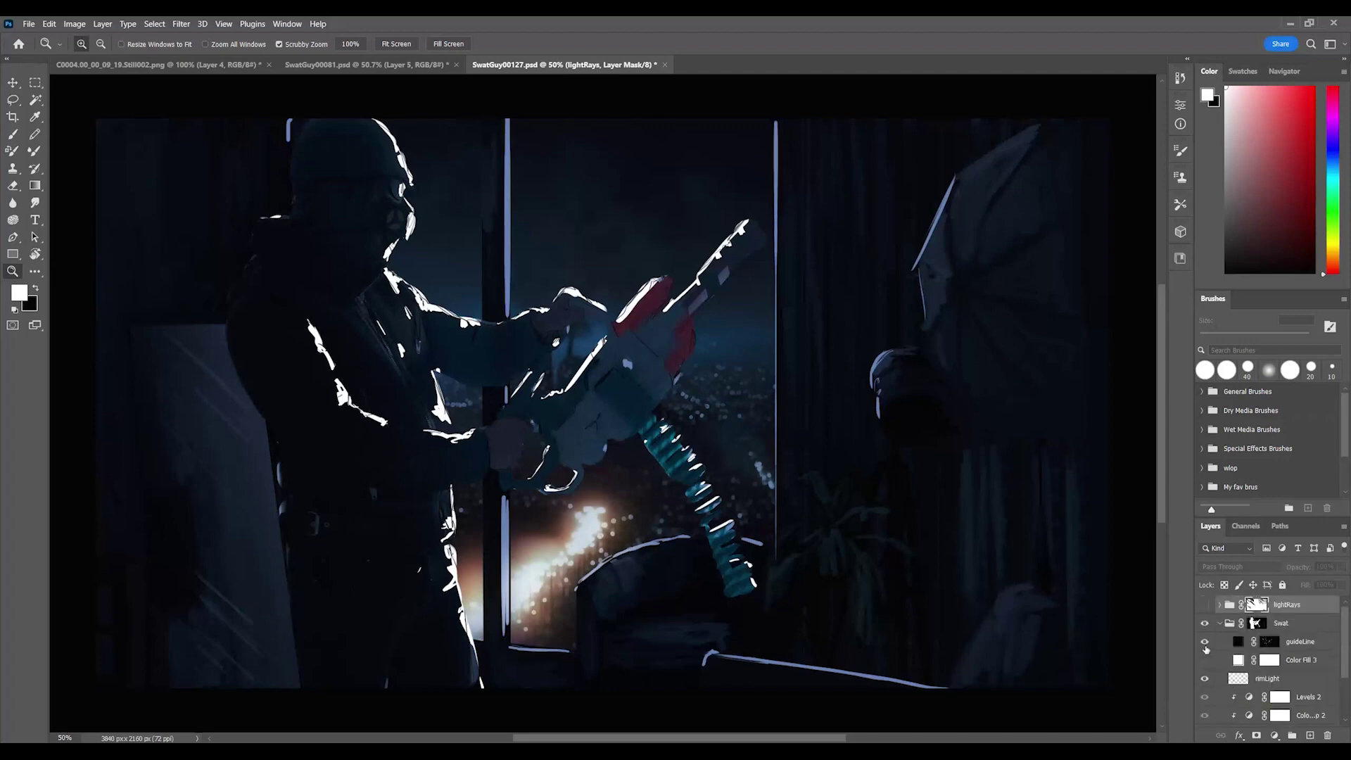
click(1205, 679)
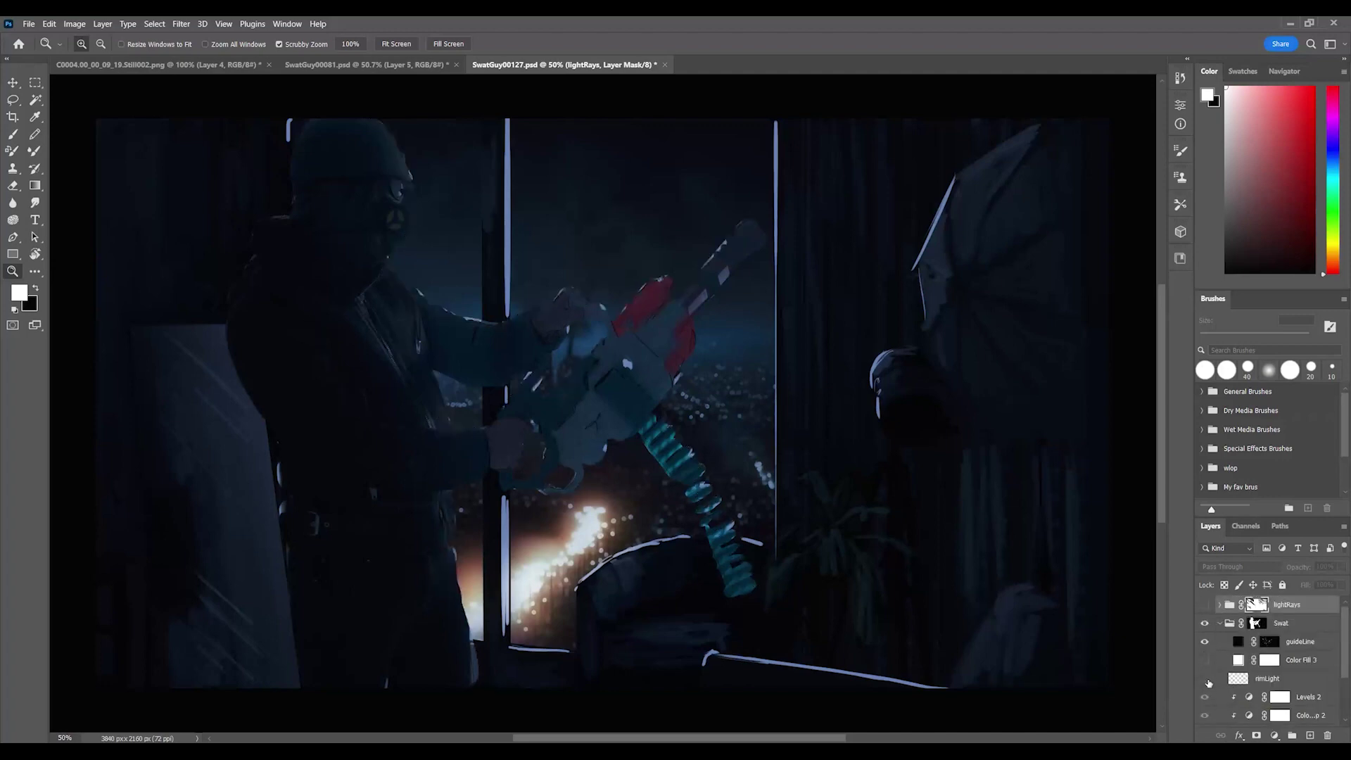
scroll(1209, 682, down, 3)
click(1205, 682)
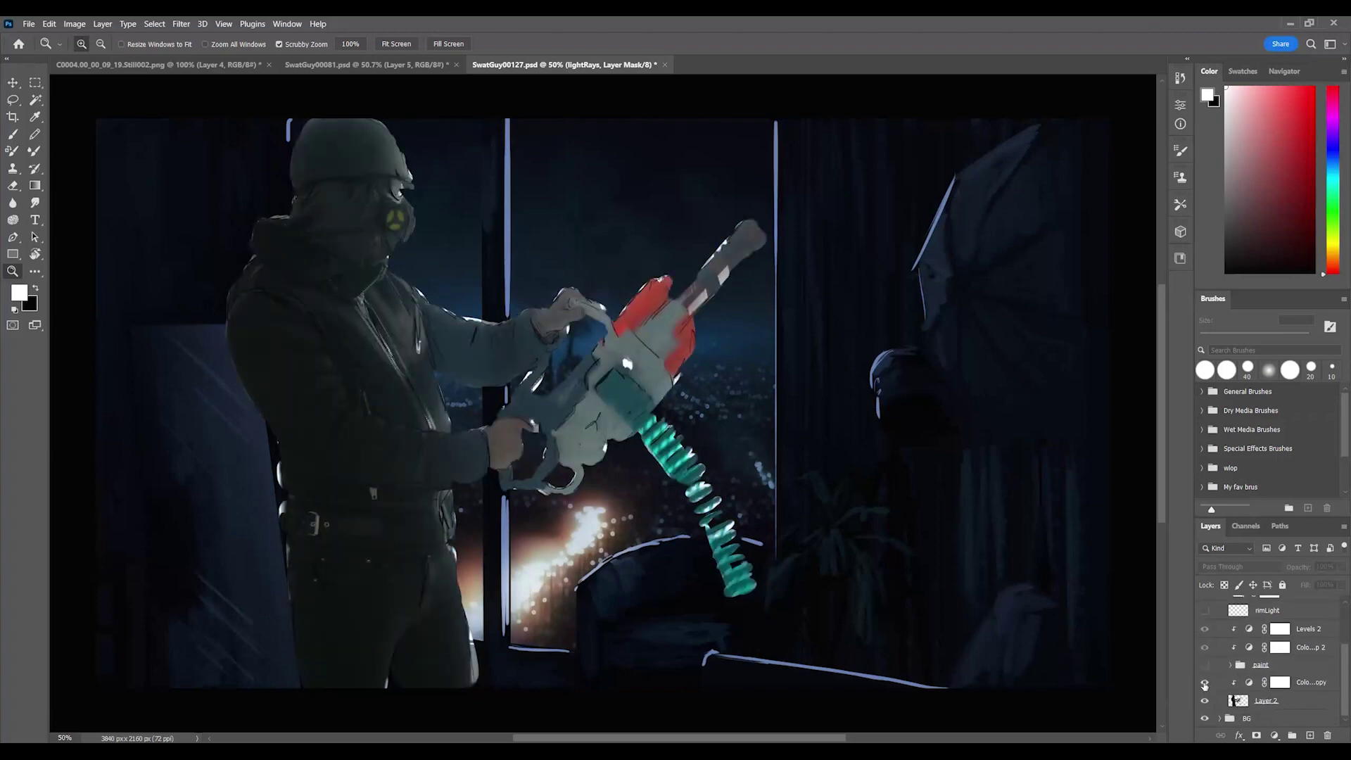
Show the copied color adjustment and the paint group above Layer 2 in the Swat group, and expand the paint group
click(1204, 682)
click(1204, 665)
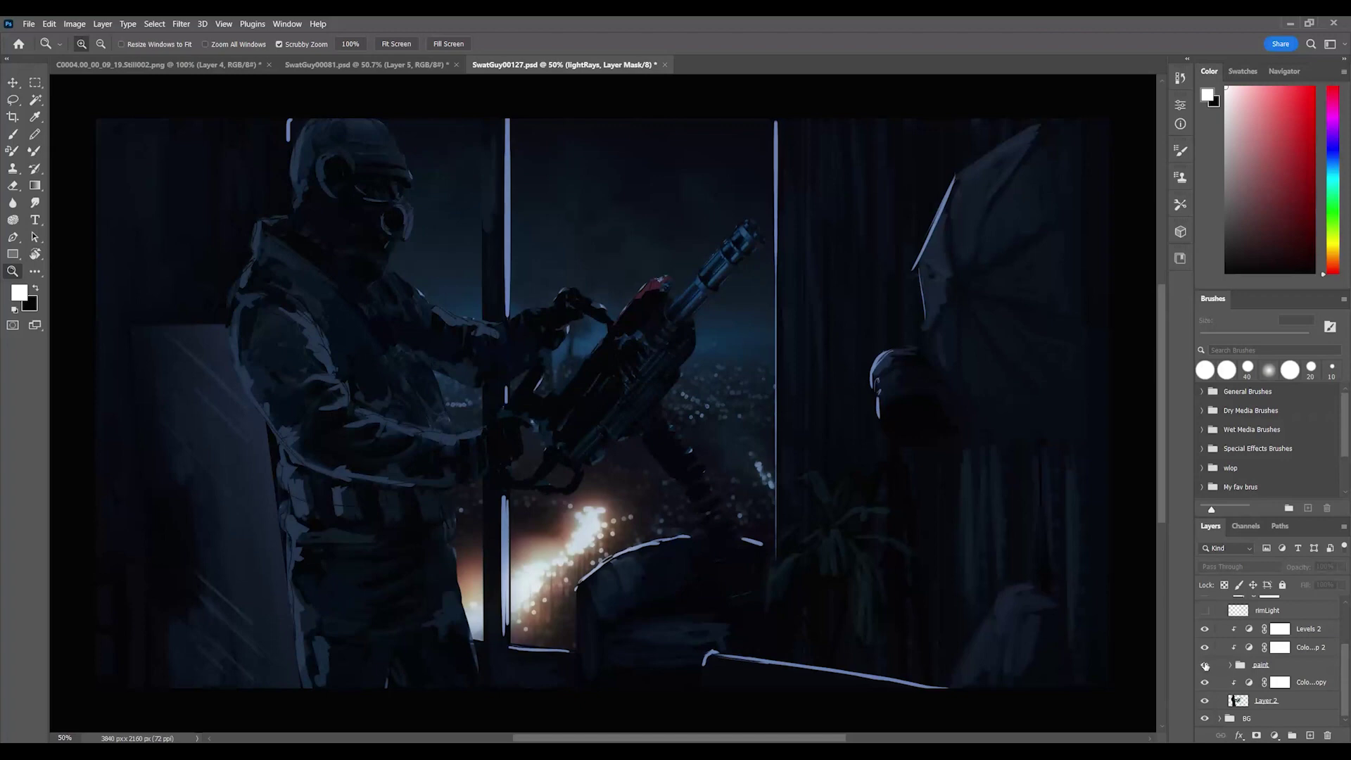
click(1230, 665)
Toggle Layer 22 and Layer 16 of the paint group off and on to compare the painted details
scroll(1231, 667, down, 1)
click(1205, 646)
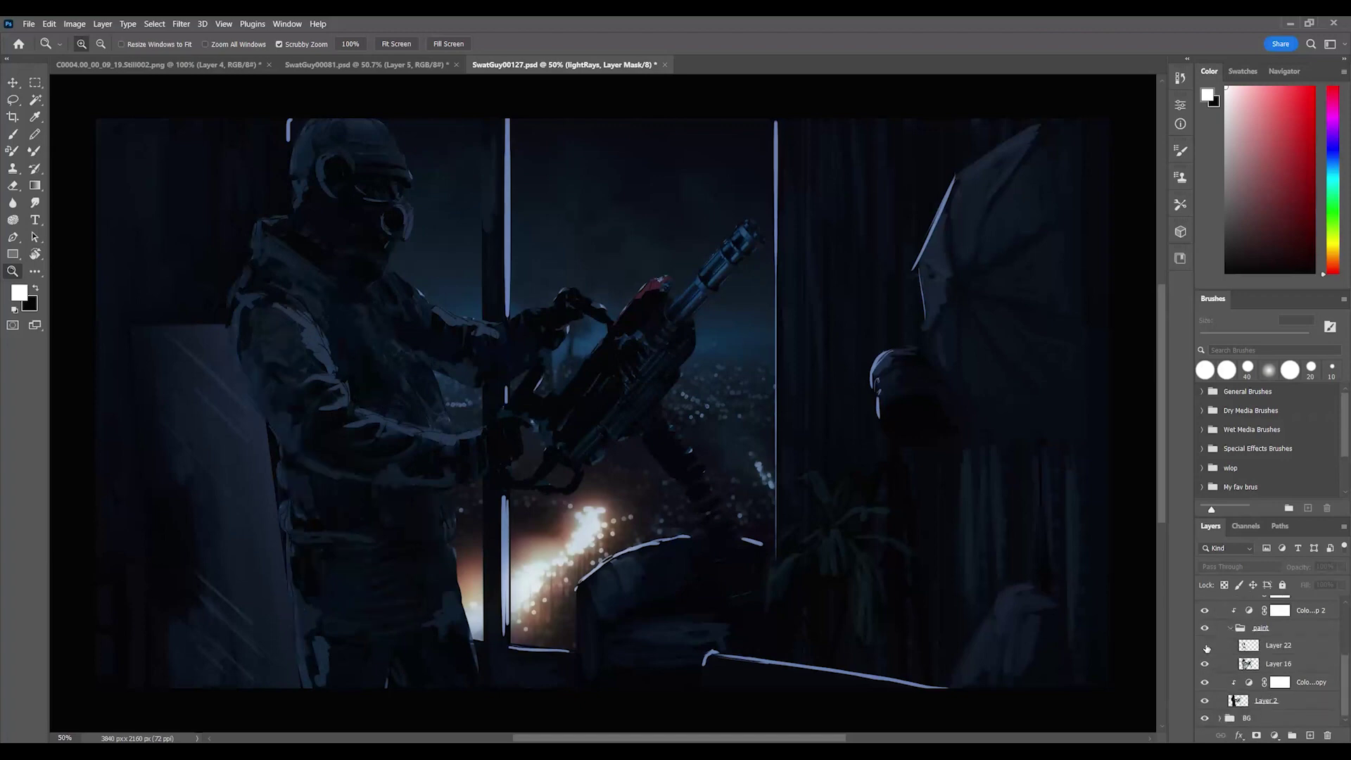
click(1205, 663)
click(1205, 664)
click(1205, 645)
Compare the figure with and without the Levels 2 and color adjustment layers directly above the paint group
scroll(1206, 654, up, 1)
click(1206, 665)
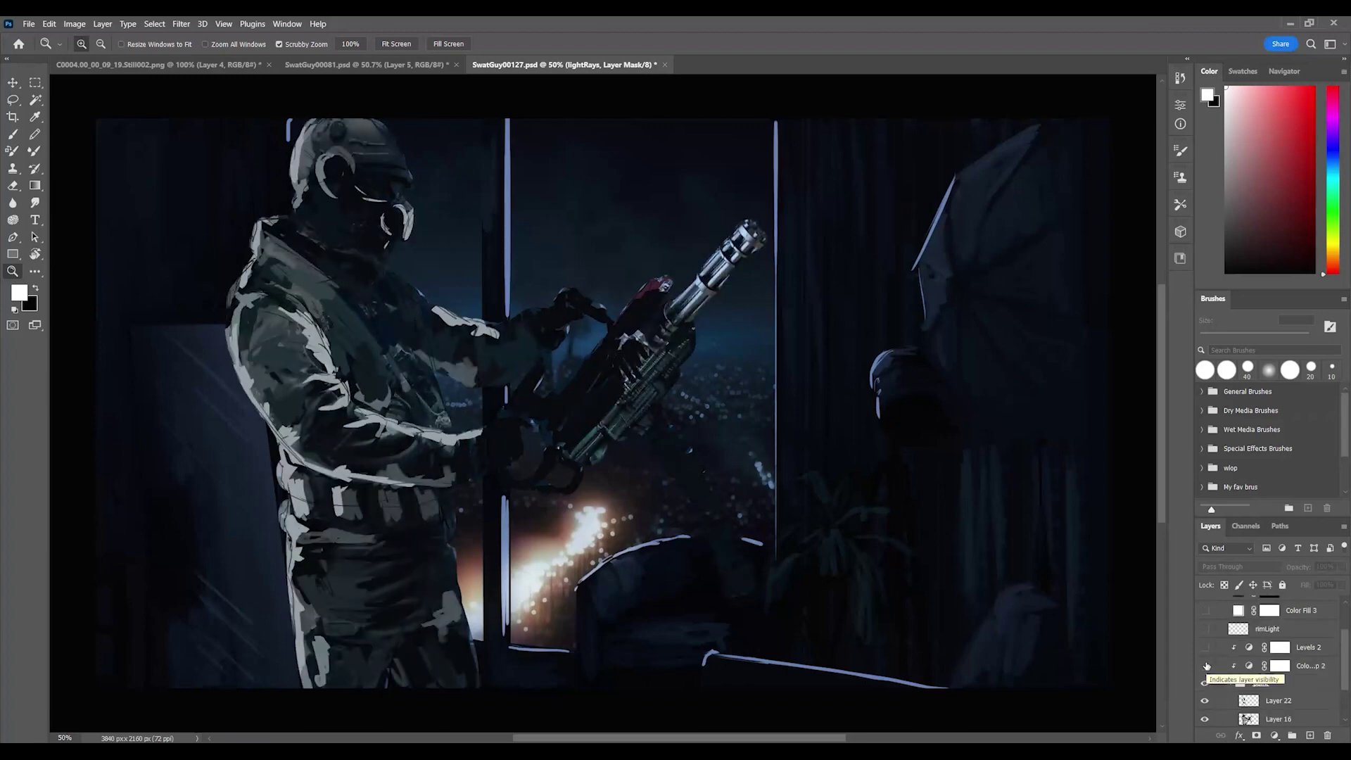
click(1206, 665)
click(1205, 646)
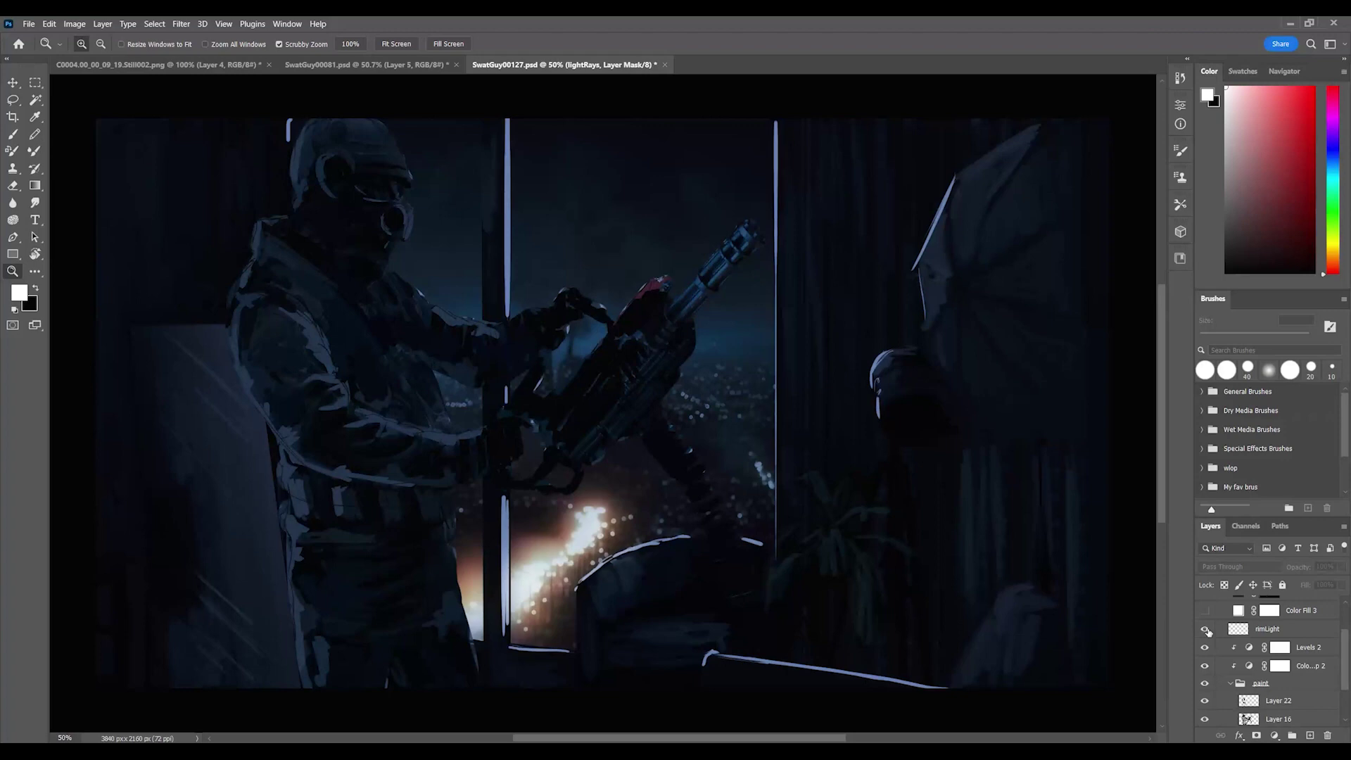
Show the rimLight, Color Fill 3 and guideLine layers of the Swat group and collapse the group
click(1205, 629)
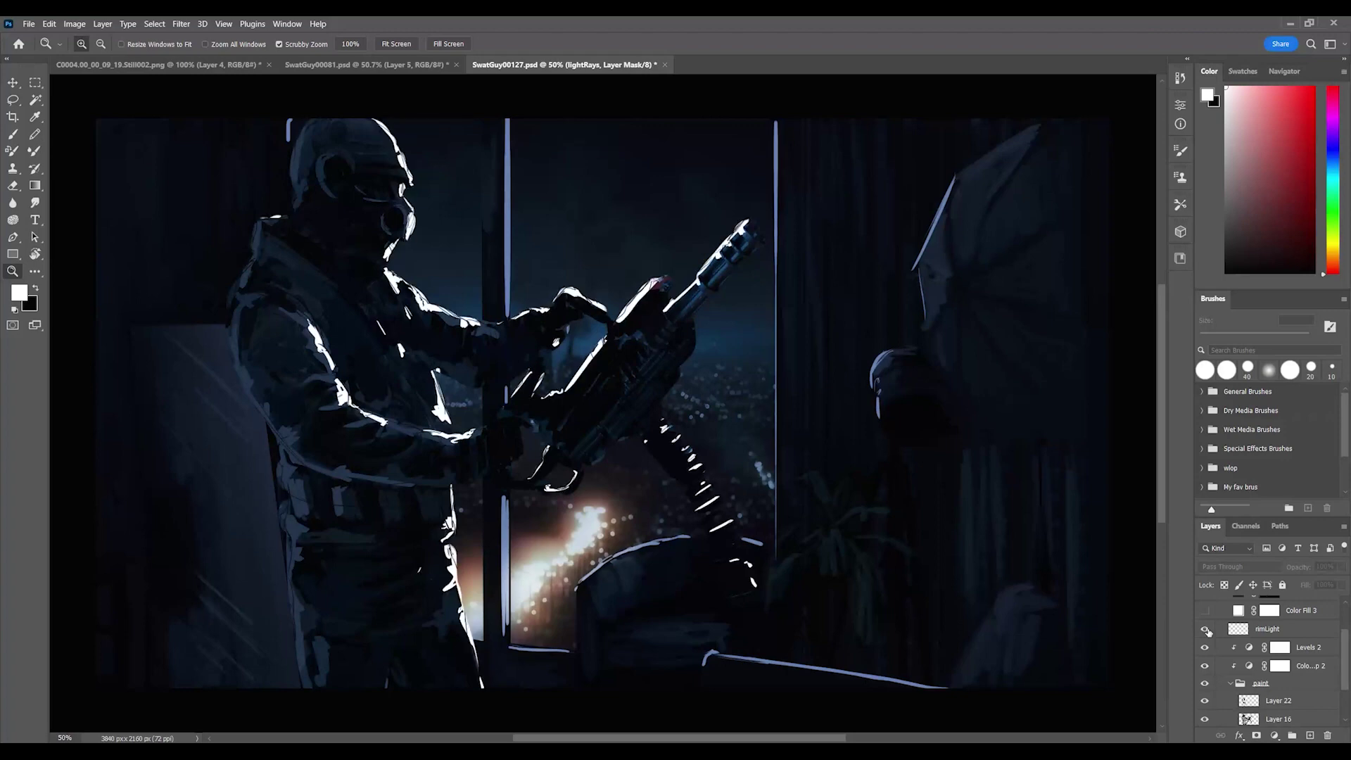
scroll(1208, 631, up, 2)
click(1205, 605)
click(1205, 605)
click(1205, 605)
click(1298, 609)
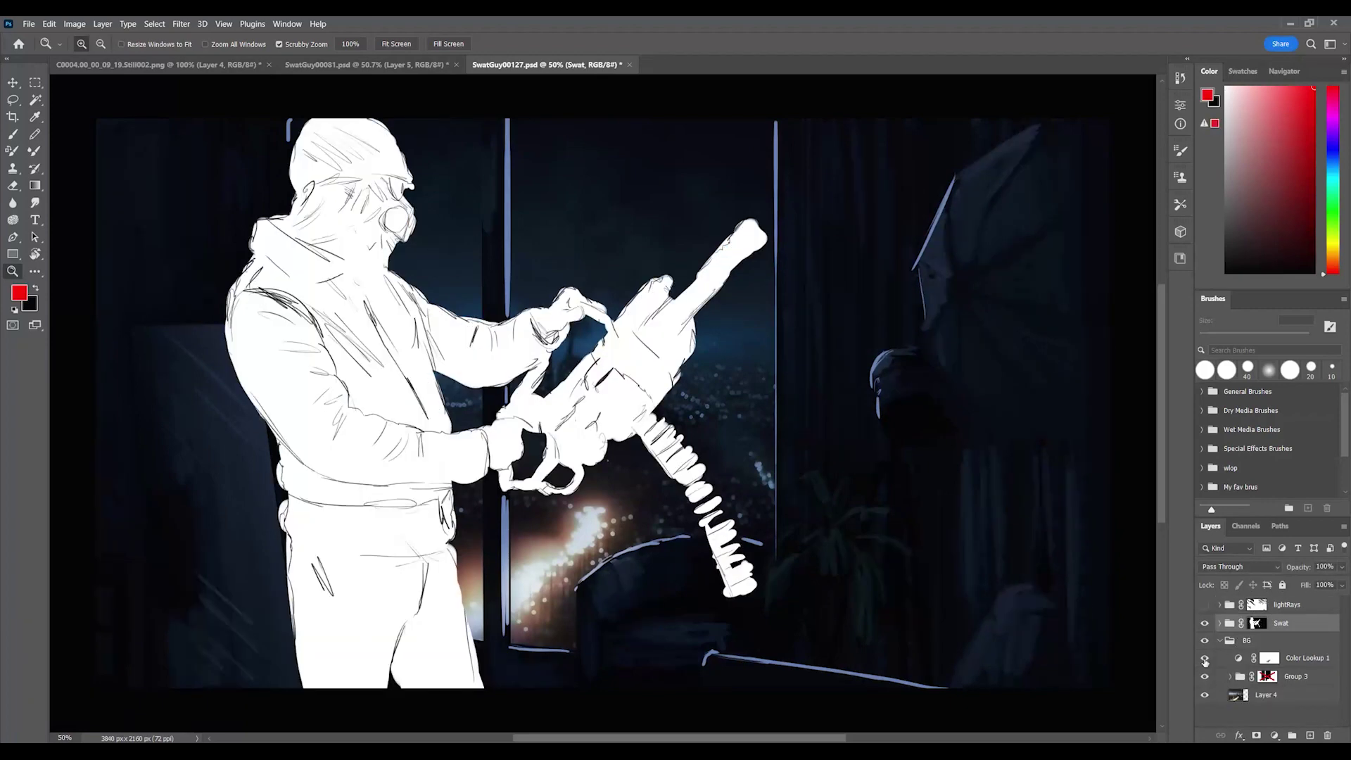
Hide Color Lookup 1 in the BG group after comparing the background with and without it, and expand Group 3
click(1205, 660)
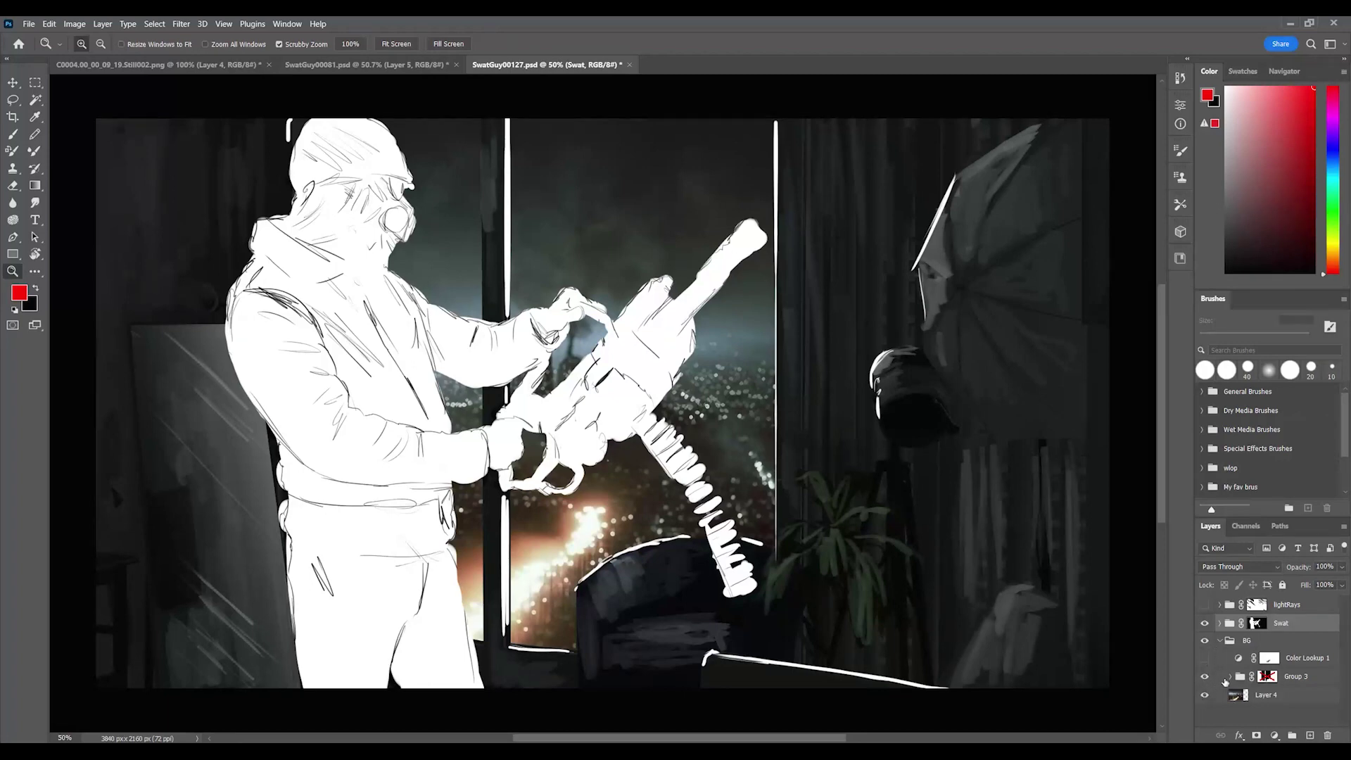
click(1205, 660)
click(1205, 659)
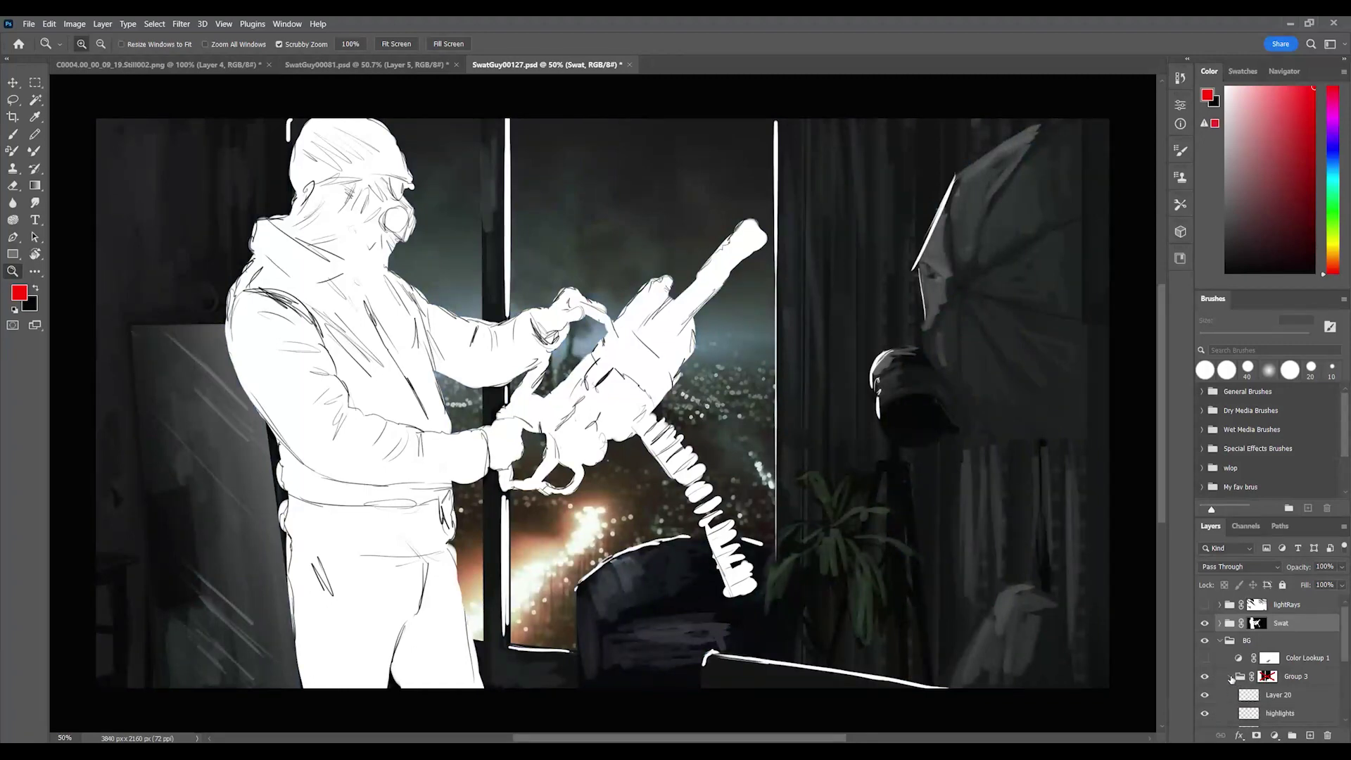
click(1230, 676)
Hide the painted layers of Group 3 from Layer 20 down to Layer 13
drag(1205, 641, 1205, 658)
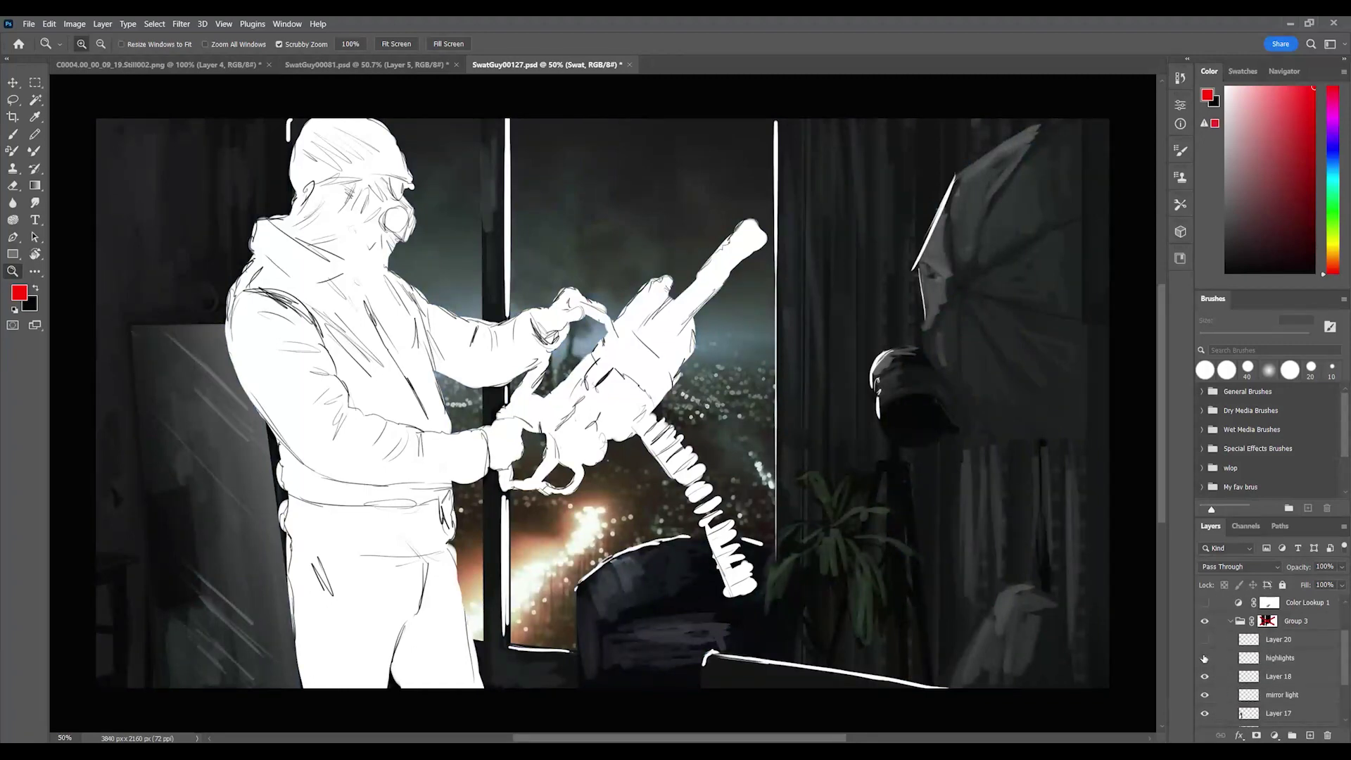
click(1204, 672)
scroll(1204, 673, down, 2)
click(1204, 662)
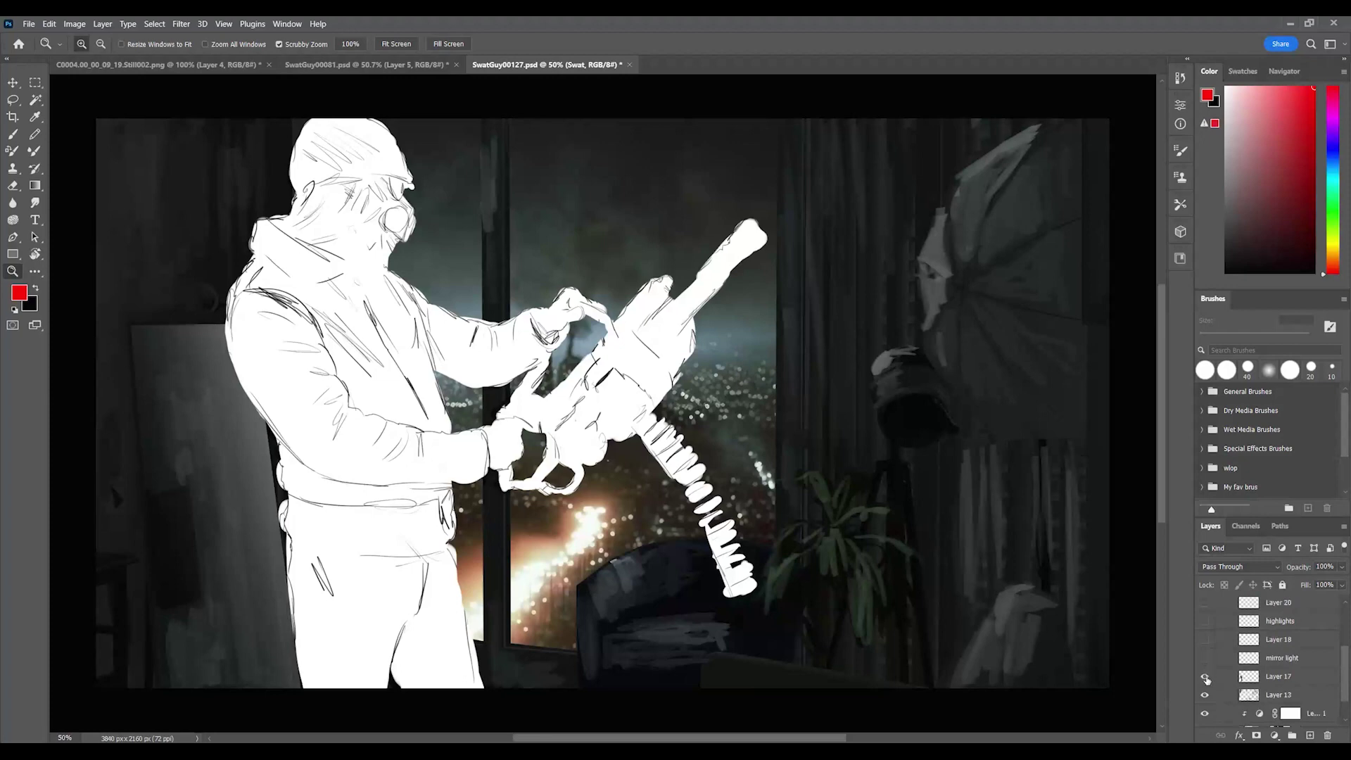
click(1206, 677)
click(1208, 695)
Toggle the Levels 1 adjustment in Group 3 off and on to compare the darkened room, and select it
scroll(1207, 693, down, 2)
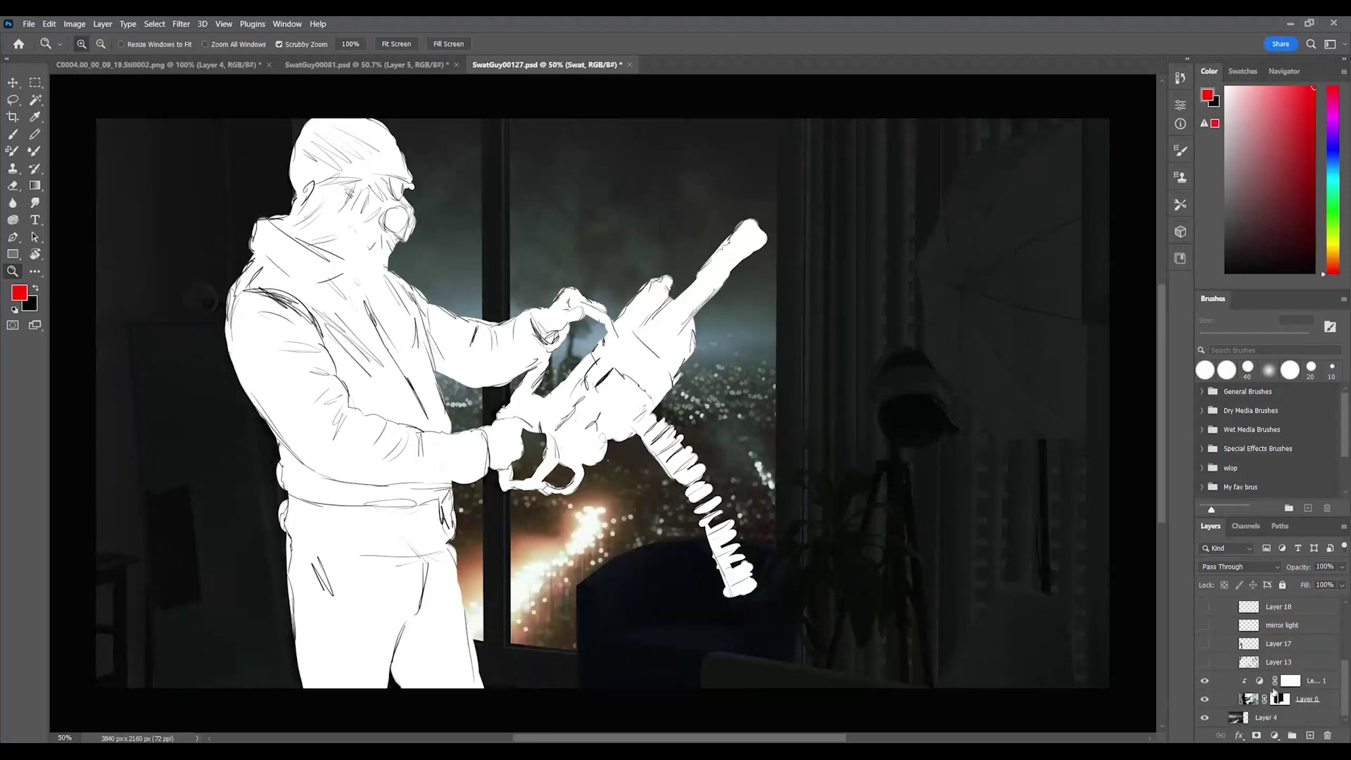
click(1204, 681)
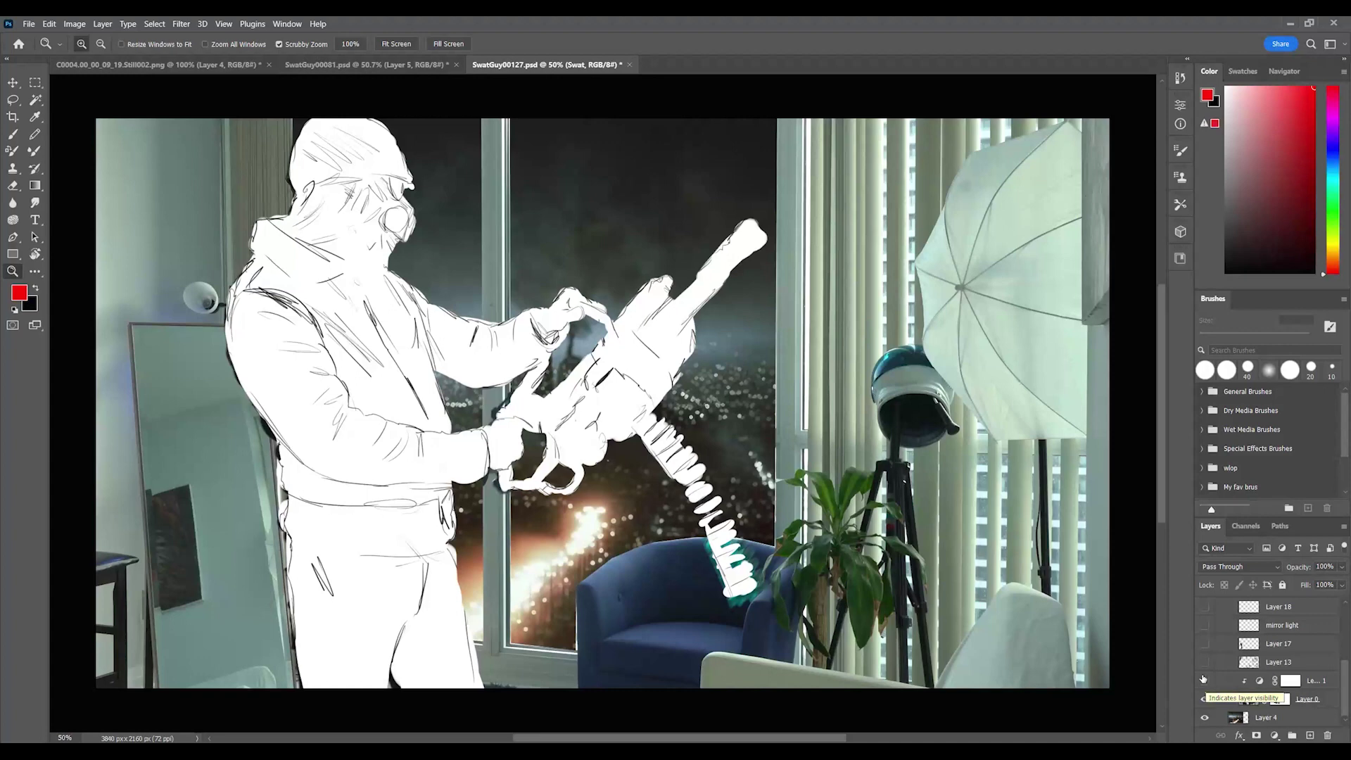
click(1204, 681)
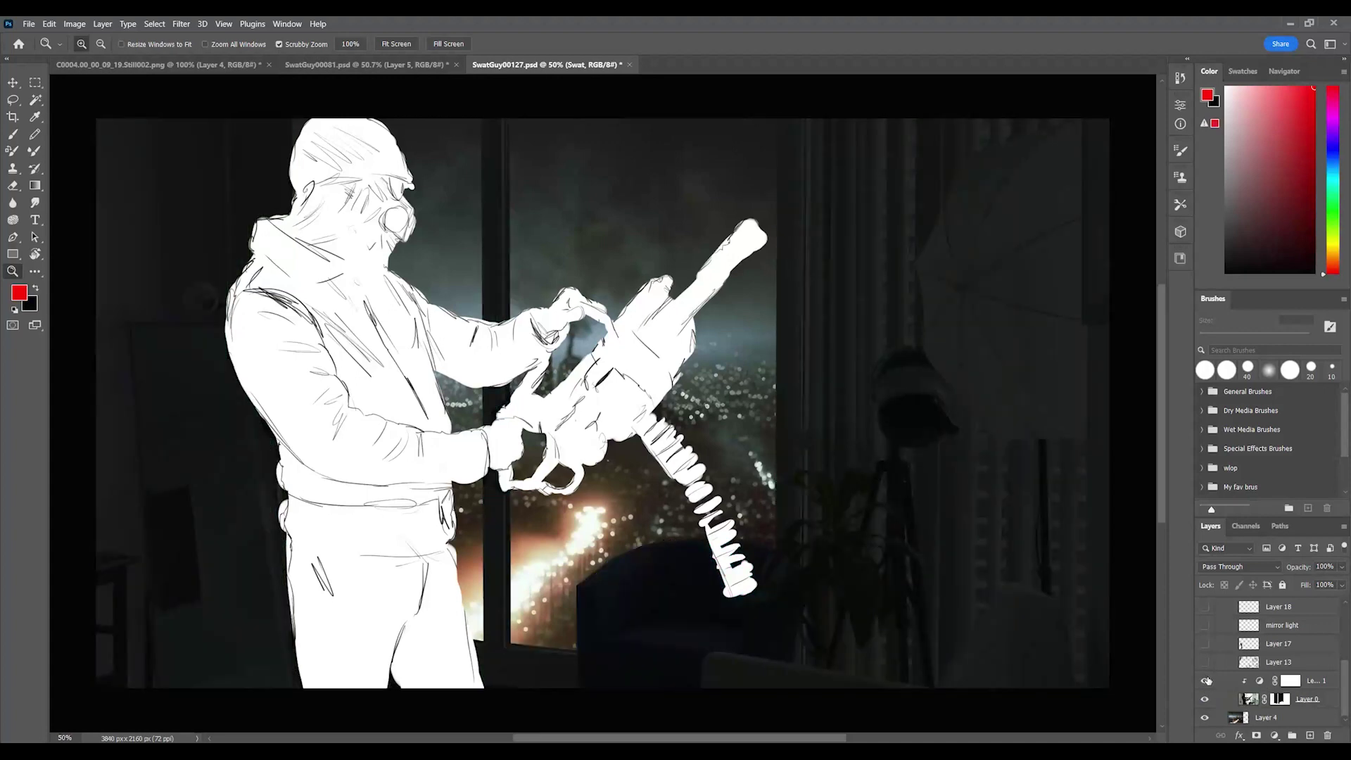
click(1259, 680)
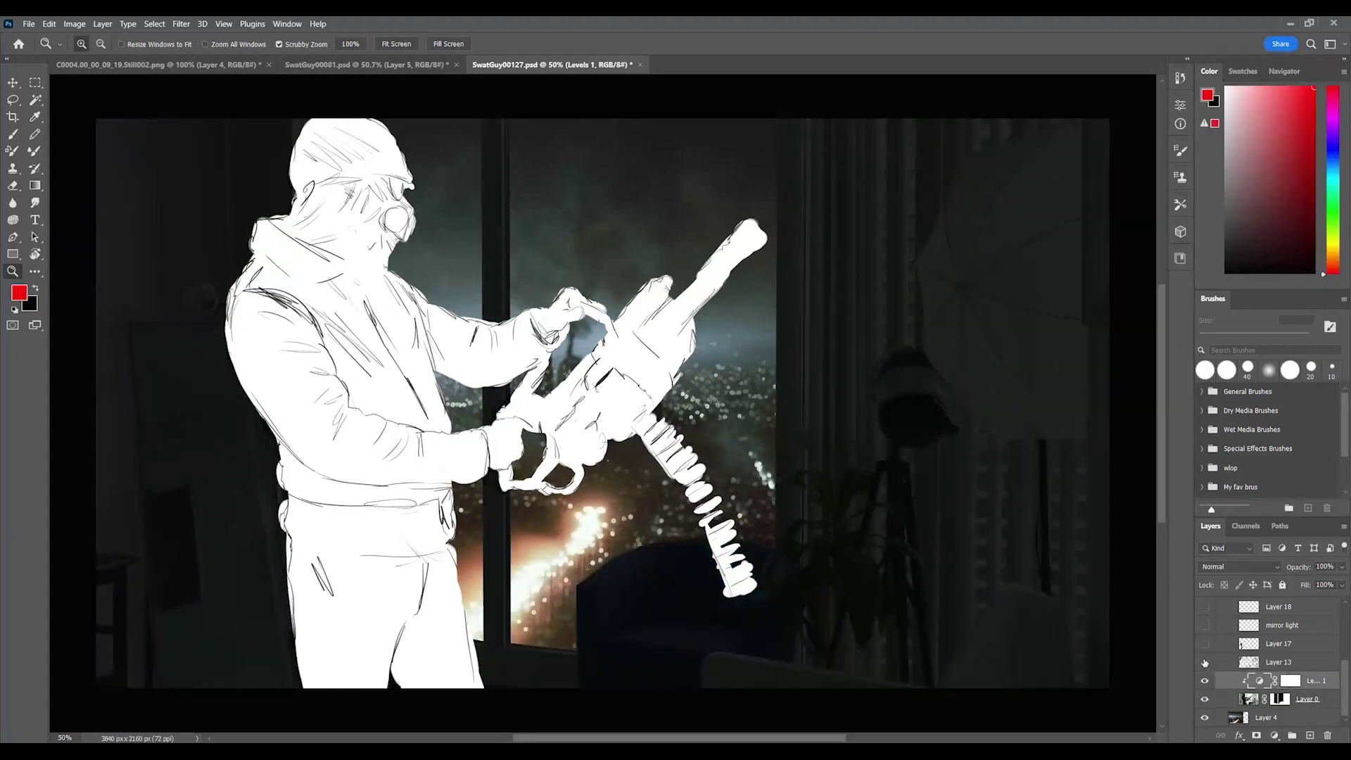
Compare the background with and without the paint of Layer 13, leaving that layer visible
click(1205, 662)
click(1204, 662)
click(1205, 662)
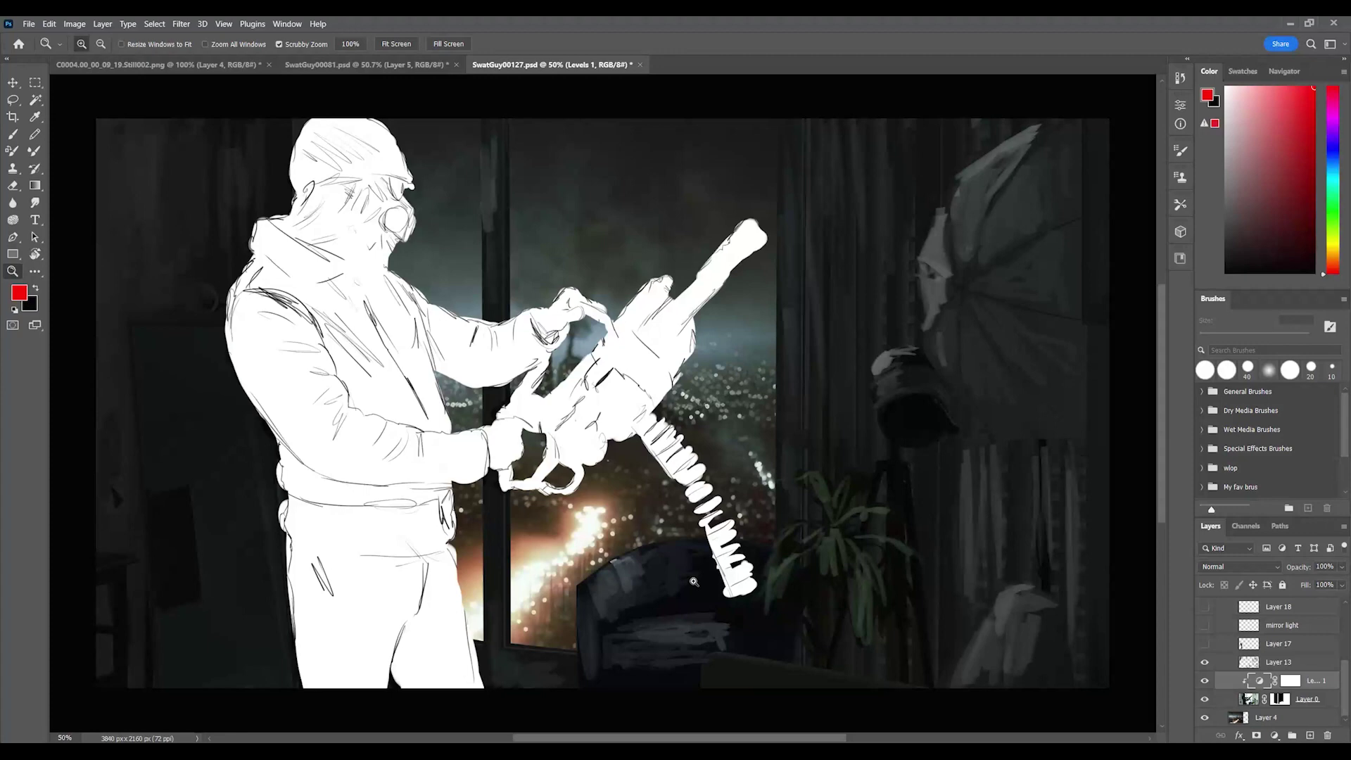
Show the Group 3 layers from Layer 17 up to Layer 20 and Color Lookup 1, and collapse Group 3
click(1206, 641)
scroll(1206, 639, up, 2)
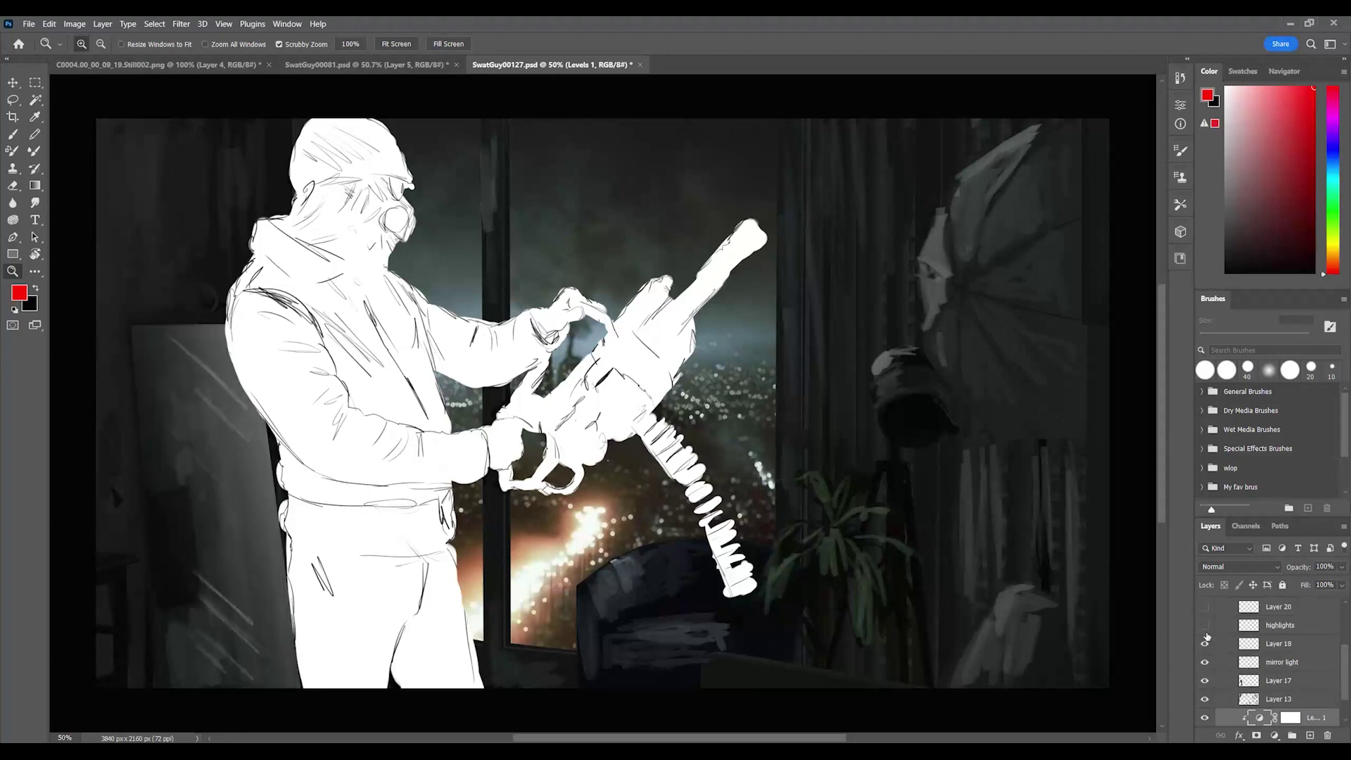
click(1205, 625)
scroll(1205, 625, up, 1)
click(1205, 626)
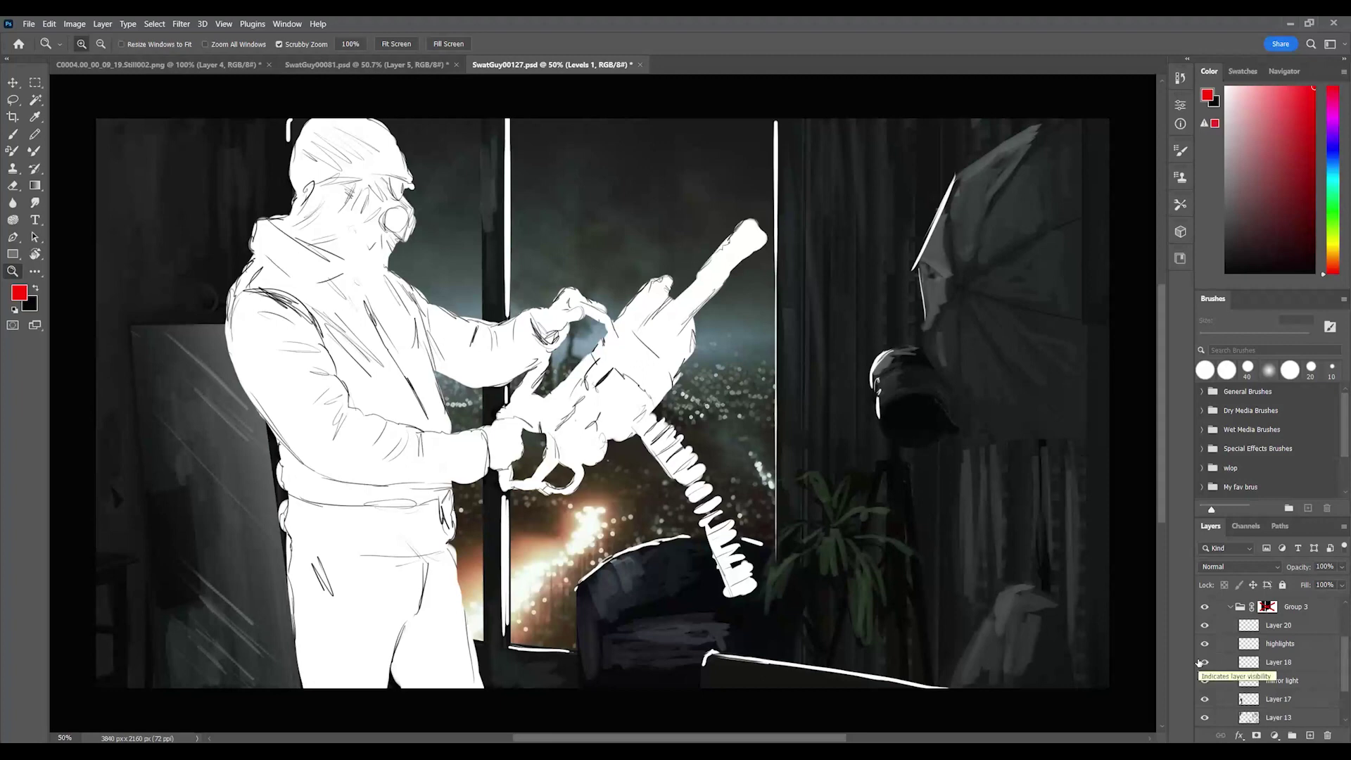
scroll(1210, 654, up, 3)
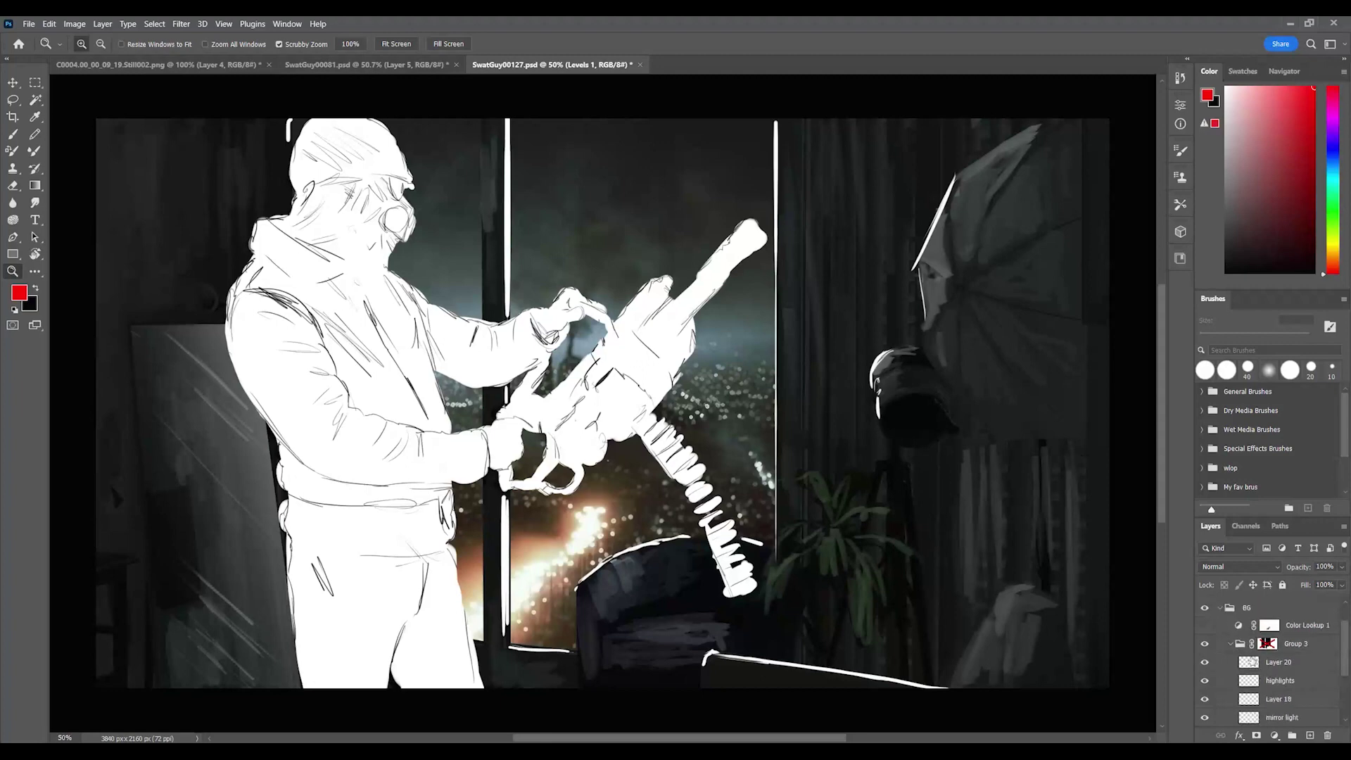
click(1230, 649)
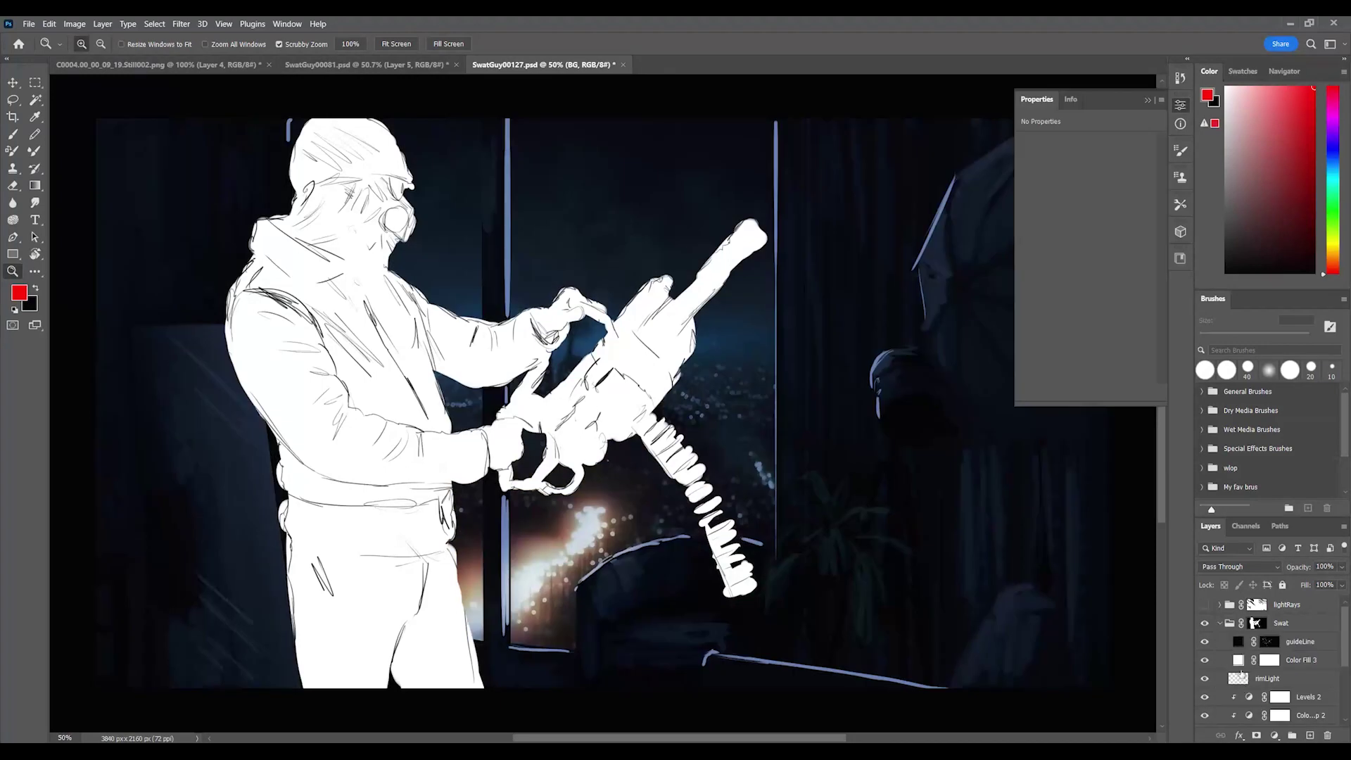
Delete the rimLight layer, the Levels 2 and color adjustments below it and the paint group from the Swat group
click(1240, 660)
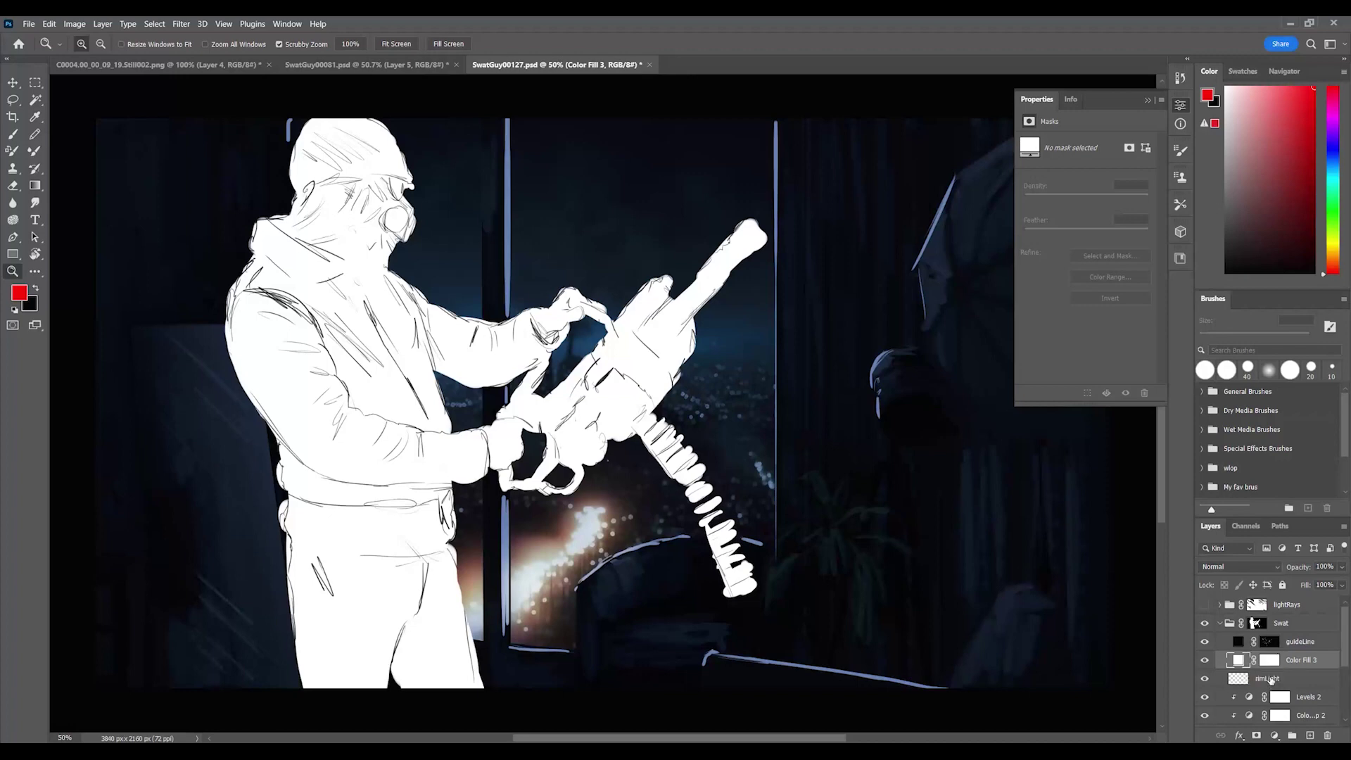
click(1269, 679)
scroll(1258, 699, down, 2)
click(1231, 678)
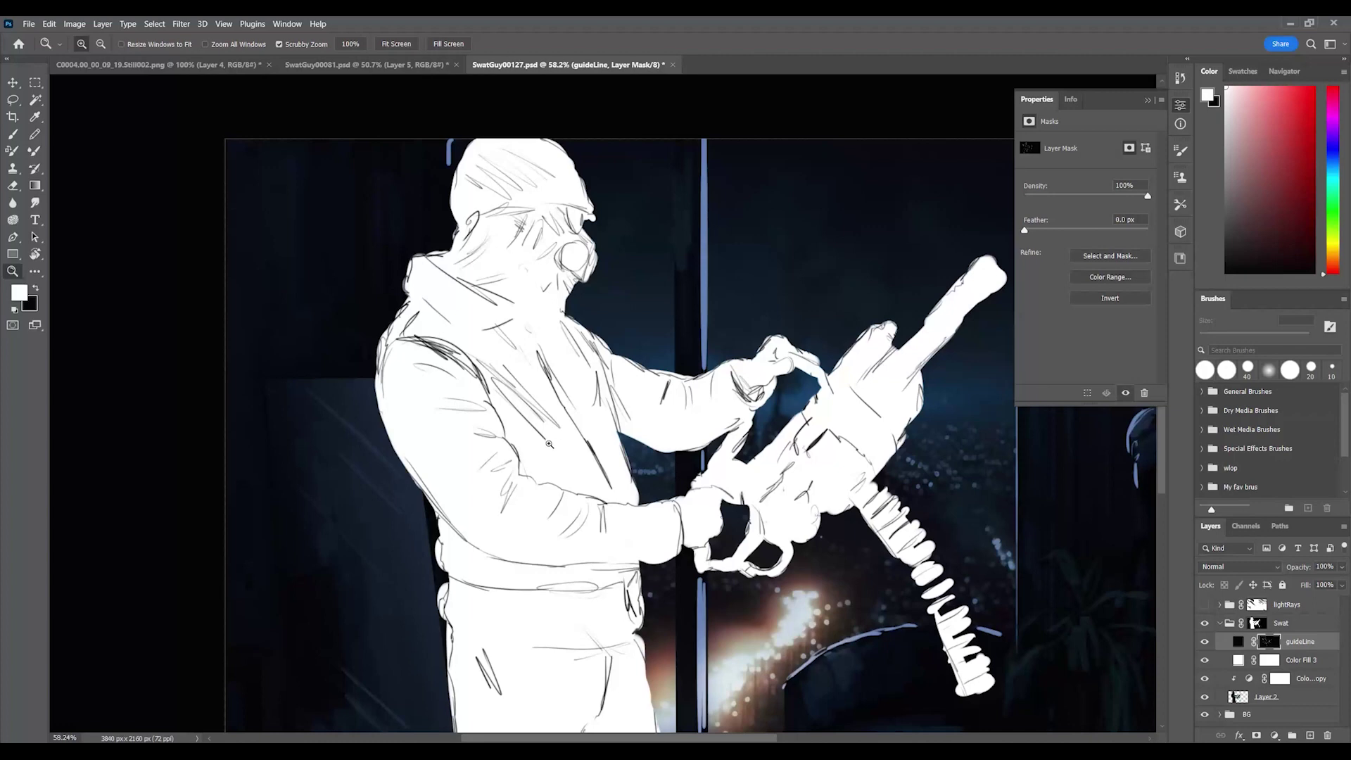
Toggle the guideLine layer off and on in SwatGuy00127.psd to compare the white figure with and without its lines
key(b)
click(1204, 642)
click(1204, 642)
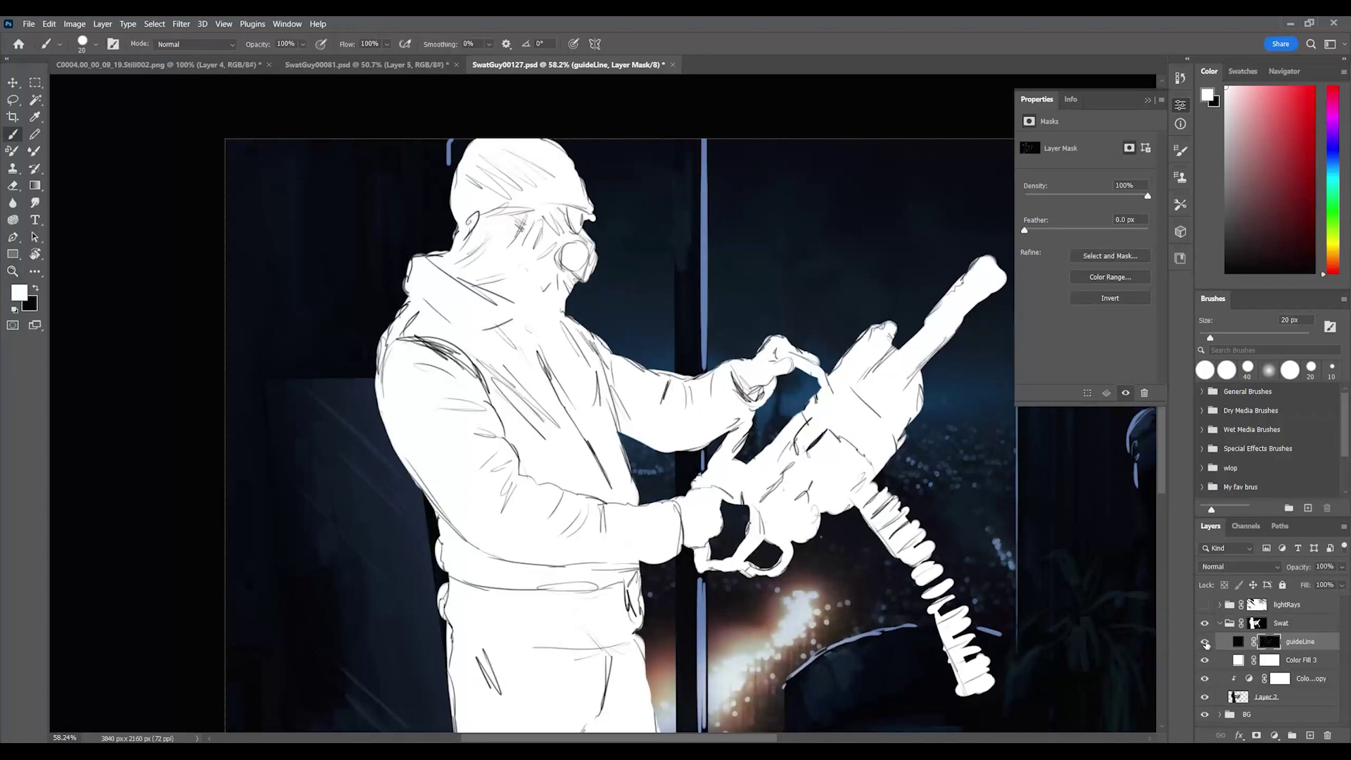
click(1205, 642)
click(1204, 641)
In SwatGuy00081.psd, add an empty layer between guideLine and Color Fill 2 and check the guide lines on the figure
key(ctrl+Tab)
key(ctrl+Tab)
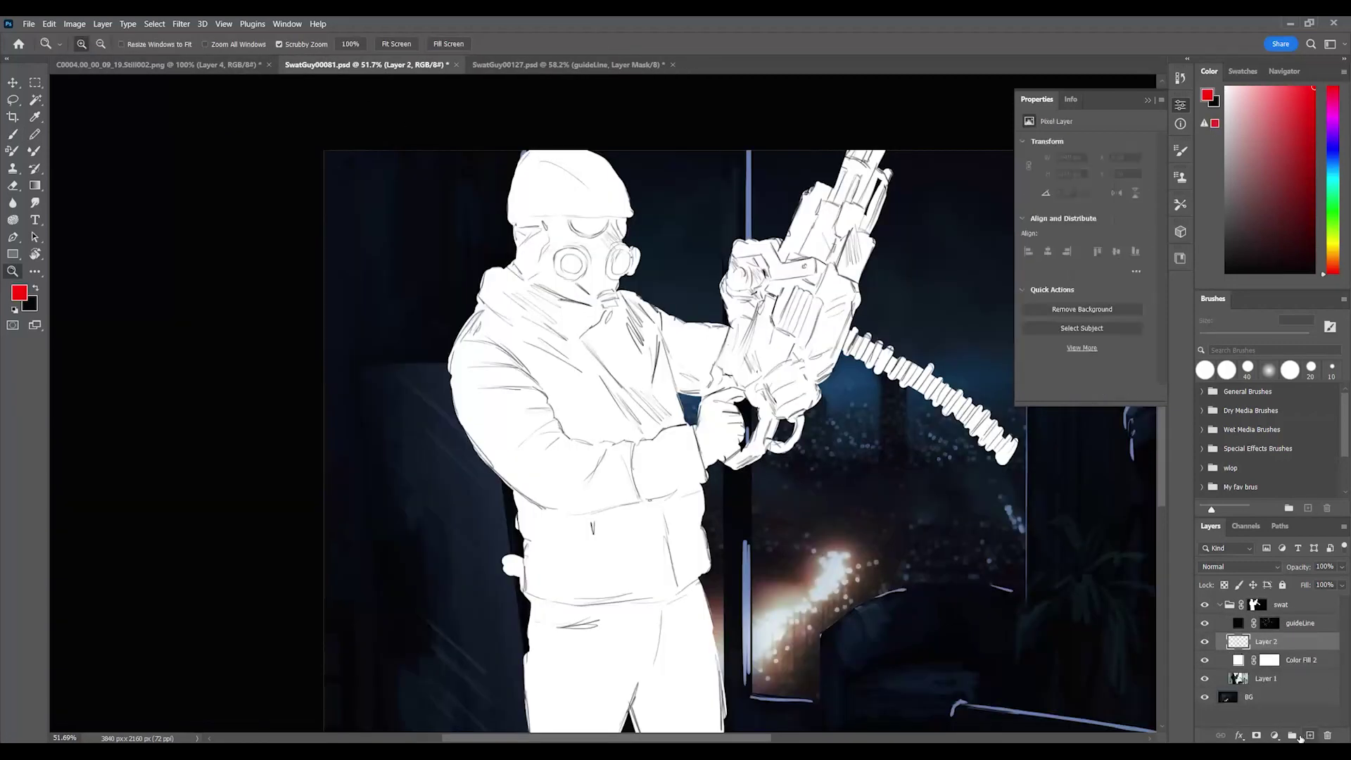
click(1205, 642)
click(1204, 624)
click(1206, 625)
Paint the figure's clothing and head flat blue on Layer 2 beneath the guide lines with a 250 px brush
key(b)
key(bracketright)
key(bracketright)
key(bracketright)
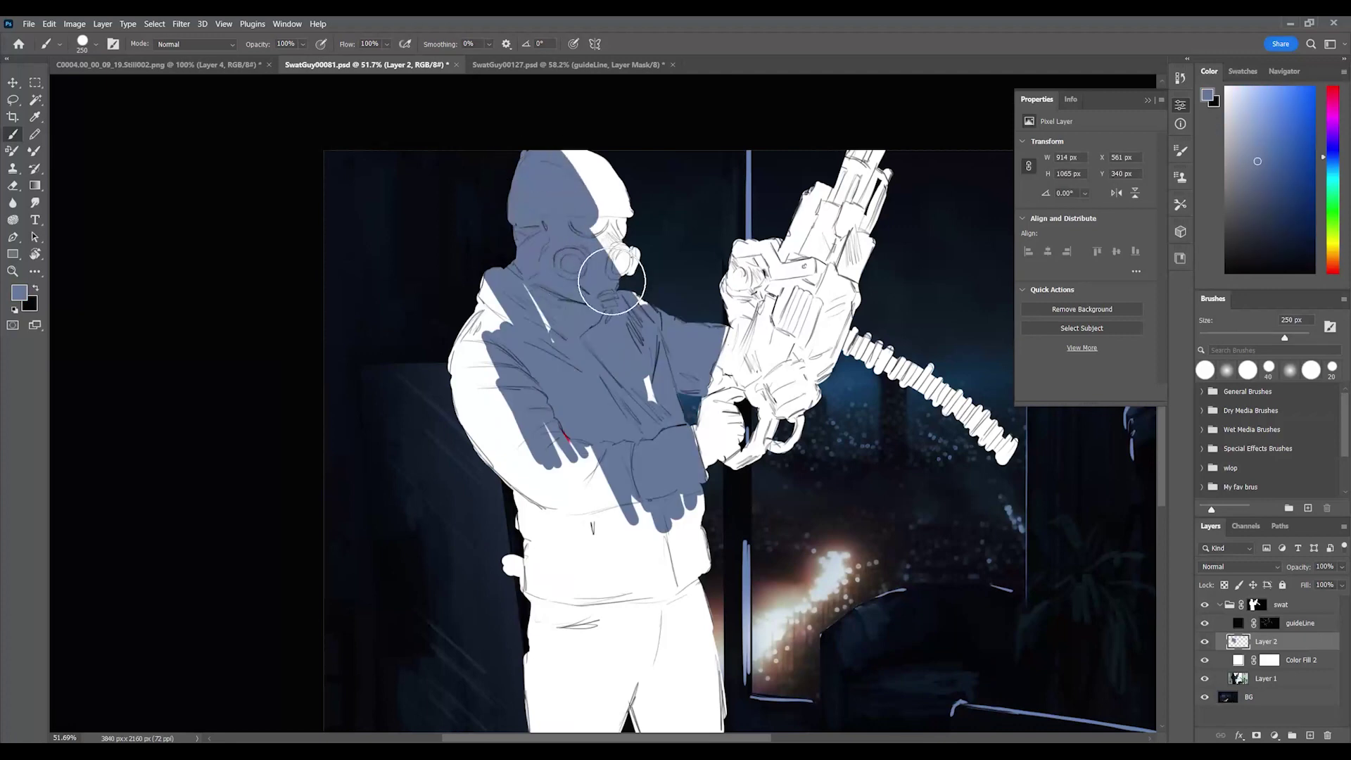
mouse_move(598, 211)
mouse_down()
mouse_move(651, 366)
mouse_move(586, 413)
mouse_move(479, 366)
mouse_move(513, 498)
mouse_move(603, 549)
mouse_move(539, 689)
mouse_move(601, 575)
mouse_move(531, 579)
mouse_up()
drag(496, 632, 486, 516)
mouse_move(536, 640)
mouse_down()
mouse_move(618, 582)
mouse_move(619, 401)
mouse_move(660, 375)
mouse_move(703, 555)
mouse_up()
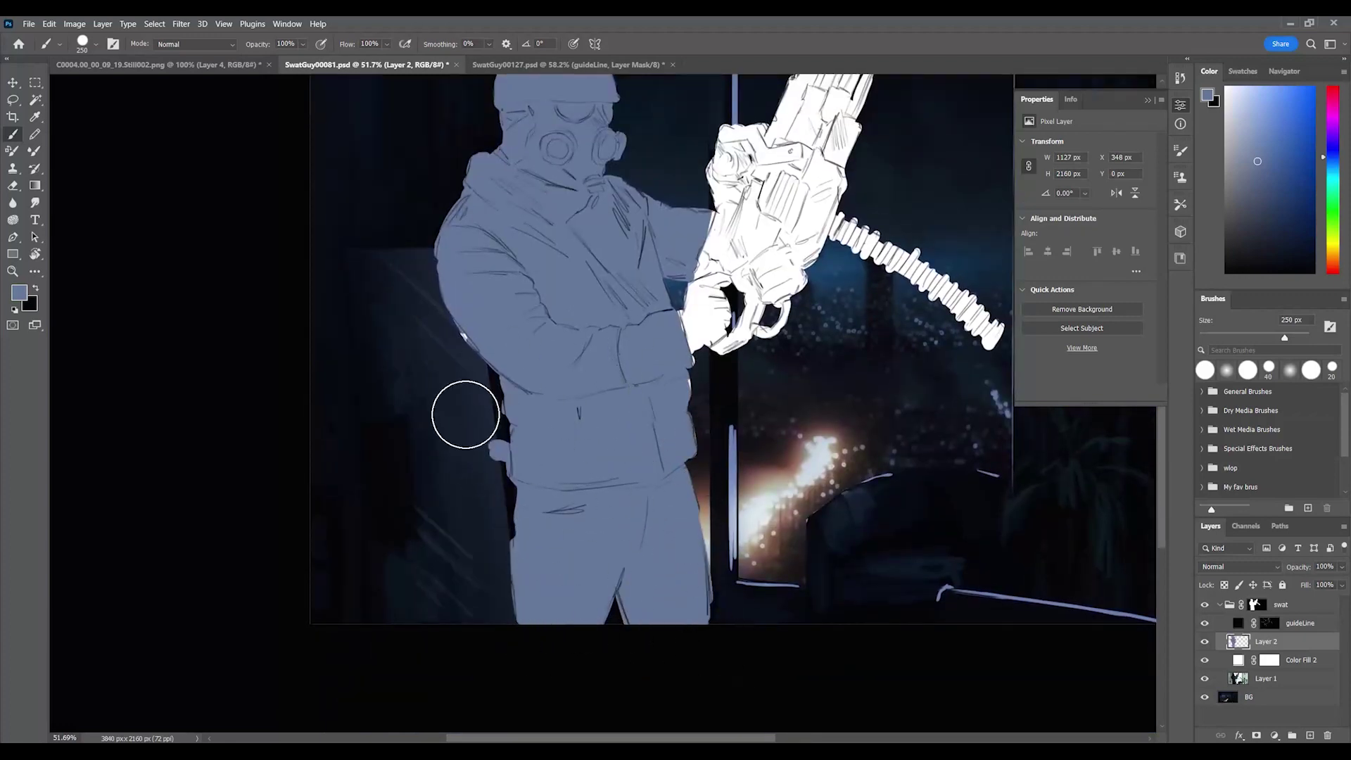
drag(535, 325, 433, 551)
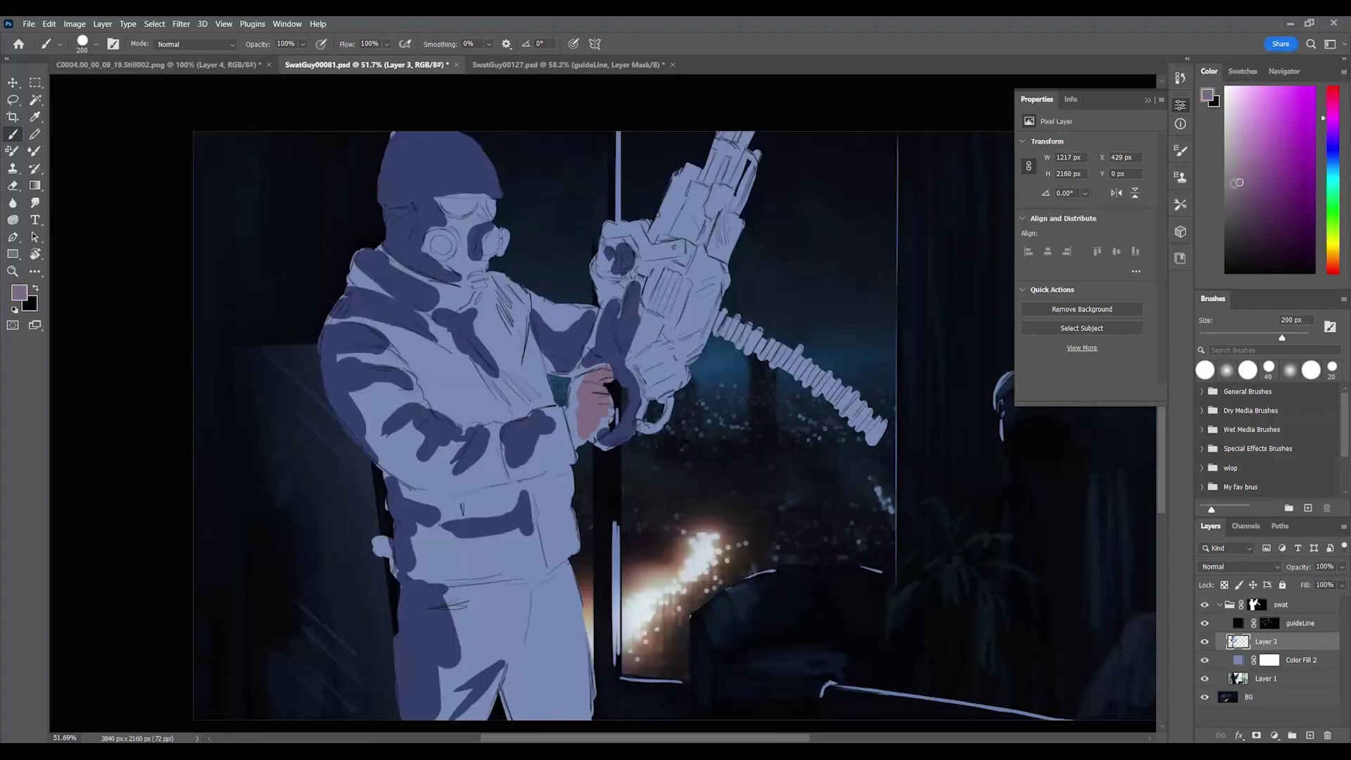
Choose a muted skin tone and paint the figure's hands on Layer 3
click(1238, 208)
click(1234, 189)
mouse_move(604, 386)
mouse_down()
mouse_move(597, 413)
mouse_move(572, 389)
mouse_up()
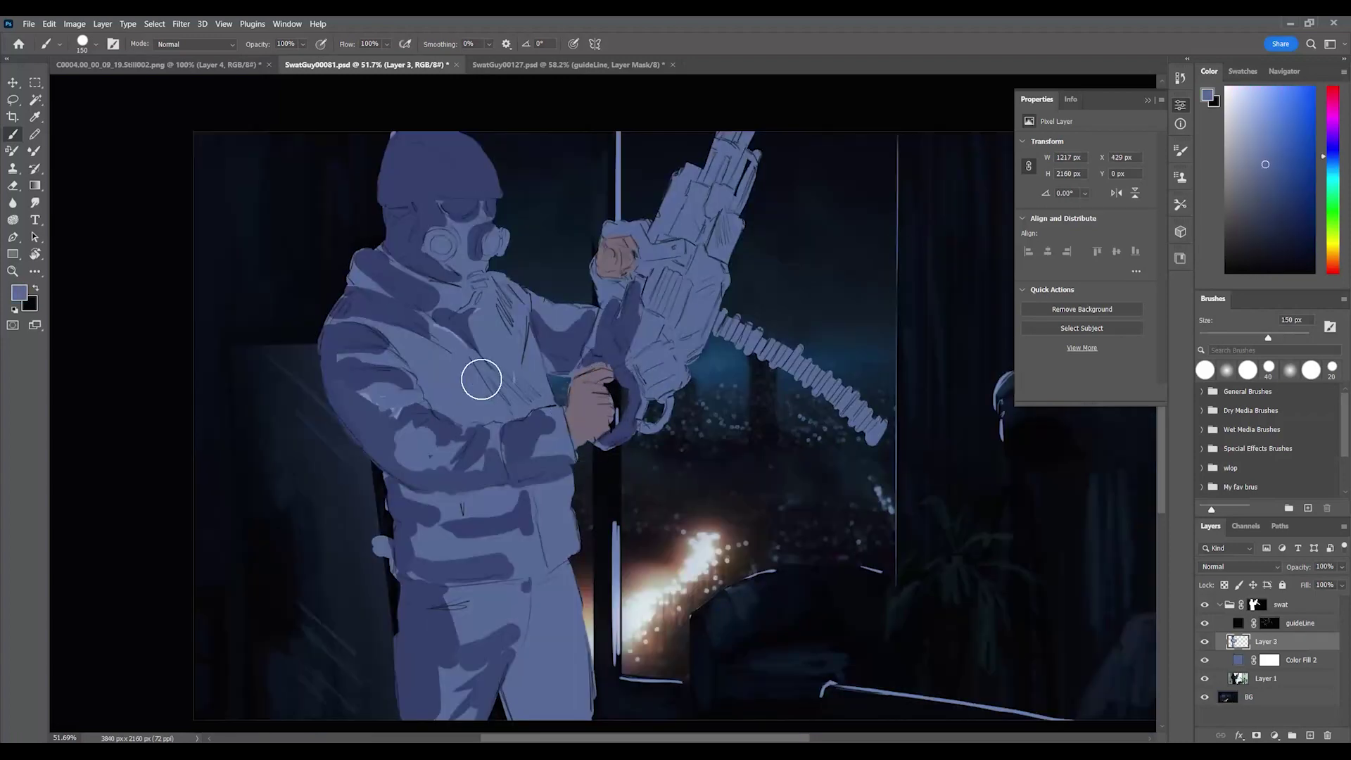
Paint blue shading on the jacket with a 150 px brush and pale blue edge highlights on the sleeve and leg
mouse_move(482, 380)
mouse_down()
mouse_move(446, 381)
mouse_move(450, 369)
mouse_move(509, 414)
mouse_up()
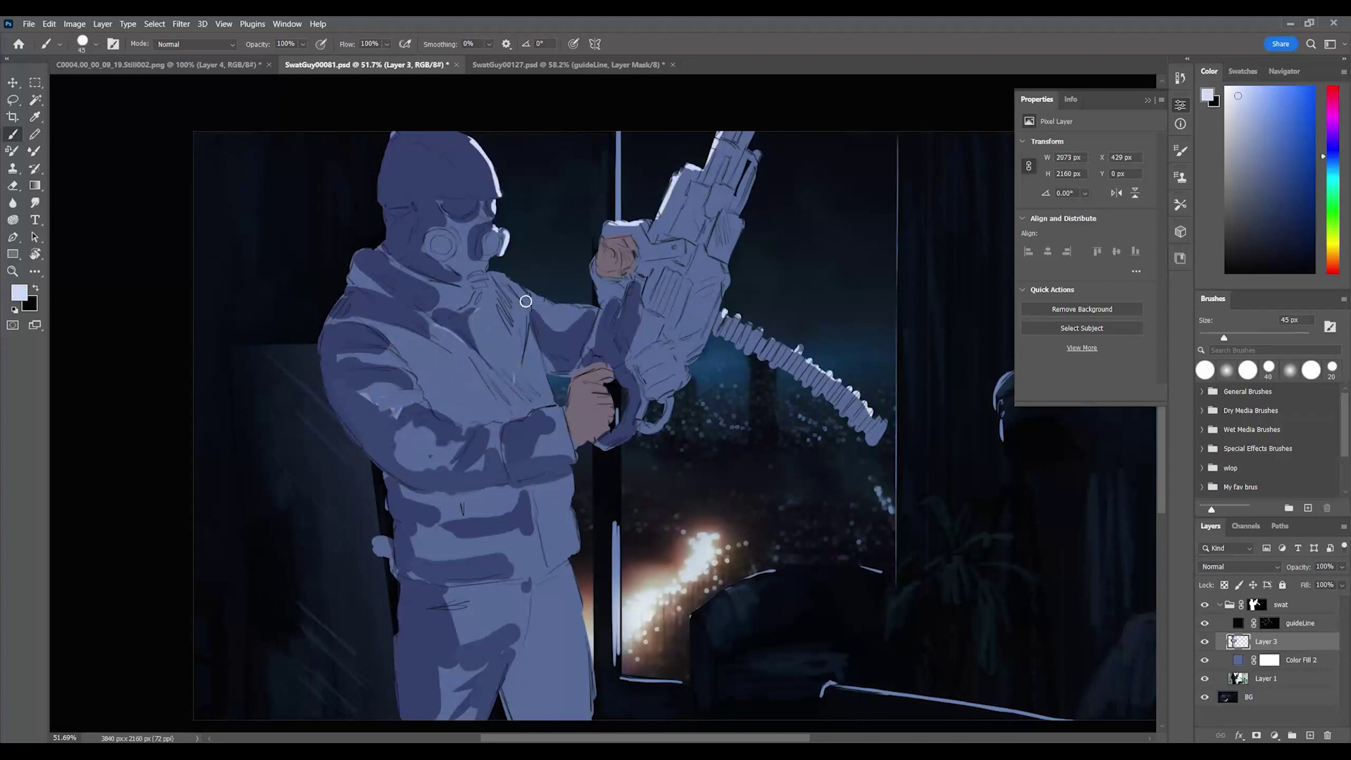
drag(511, 281, 591, 310)
mouse_move(569, 518)
mouse_down()
mouse_move(590, 712)
mouse_move(601, 703)
mouse_up()
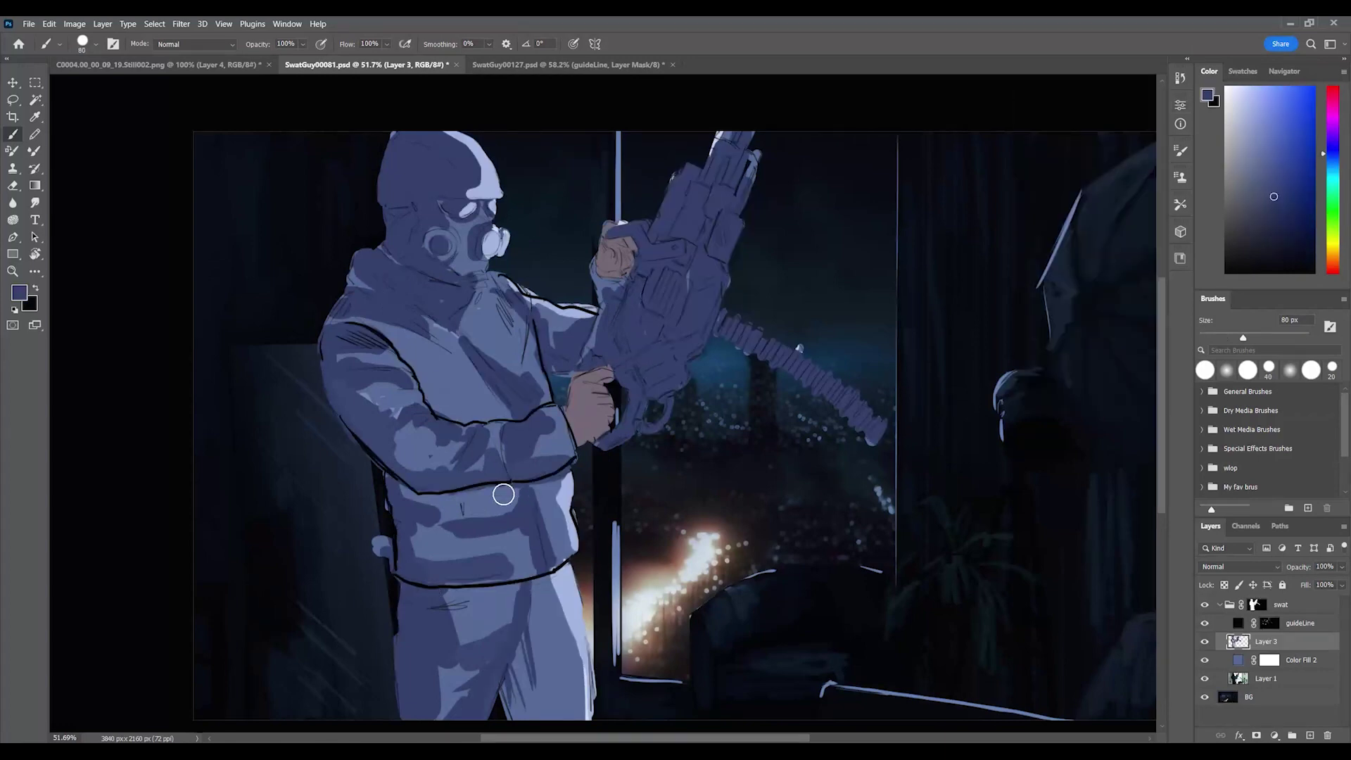
Deselect the layers and toggle the BG layer off and on to check the painted figure on its own
key(z)
drag(523, 588, 401, 408)
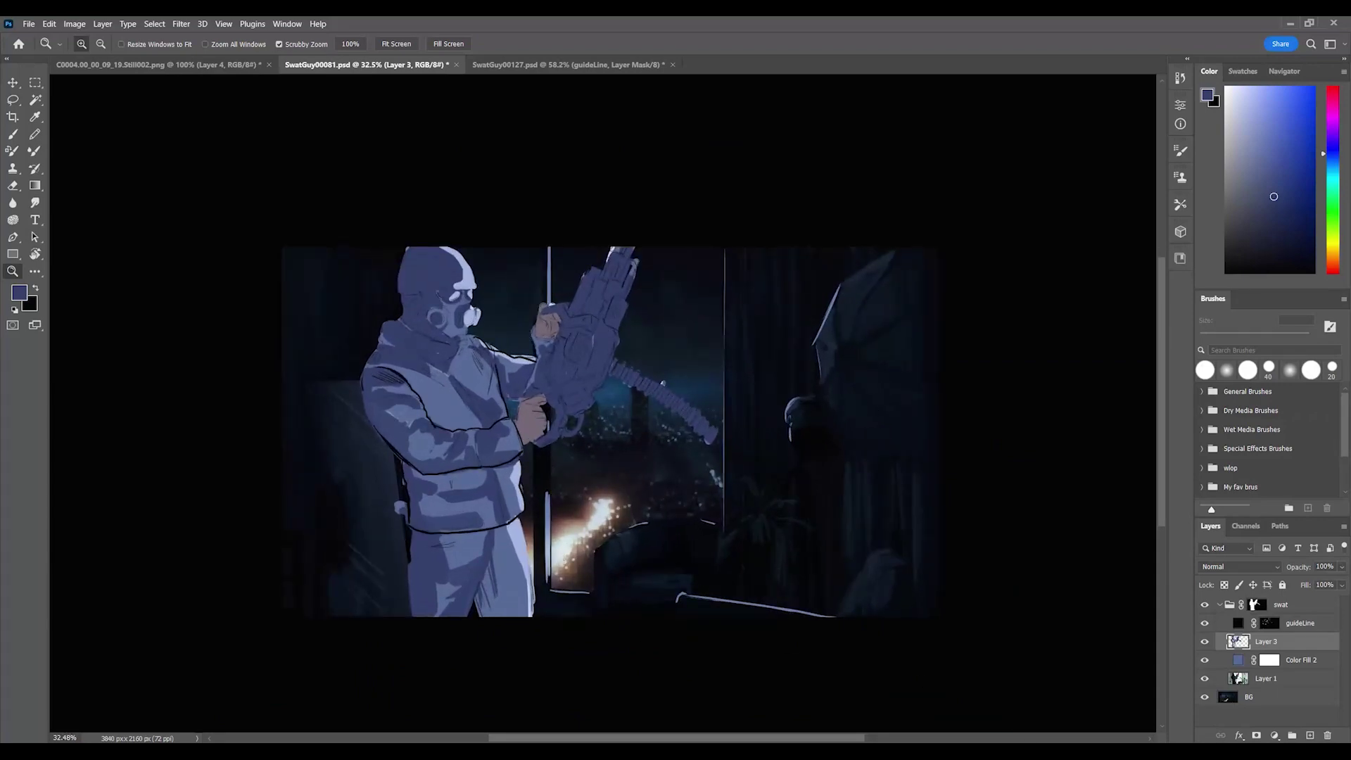
click(1238, 714)
click(1205, 697)
click(1203, 698)
click(1204, 698)
click(1205, 698)
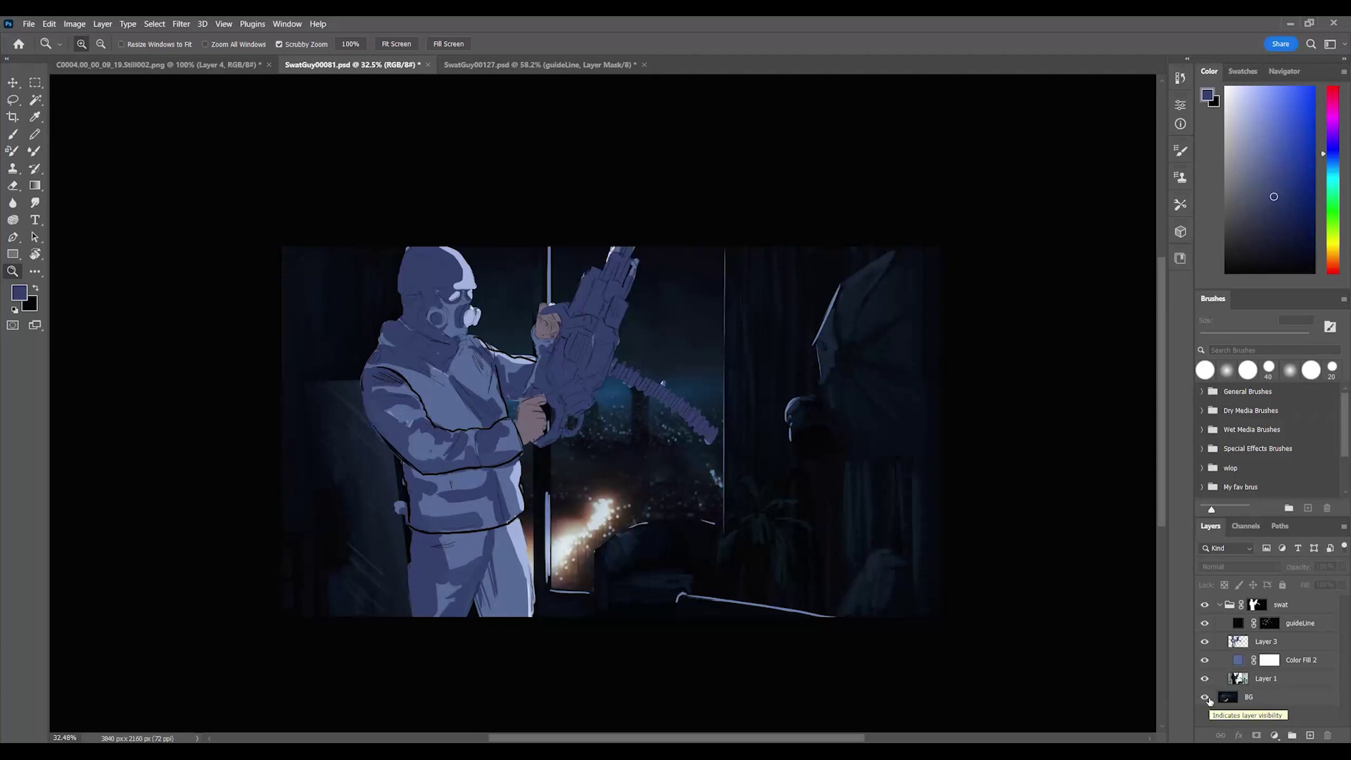
Collapse the swat group and hide the BG layer so that only the figure shows on transparency
scroll(522, 346, up, 3)
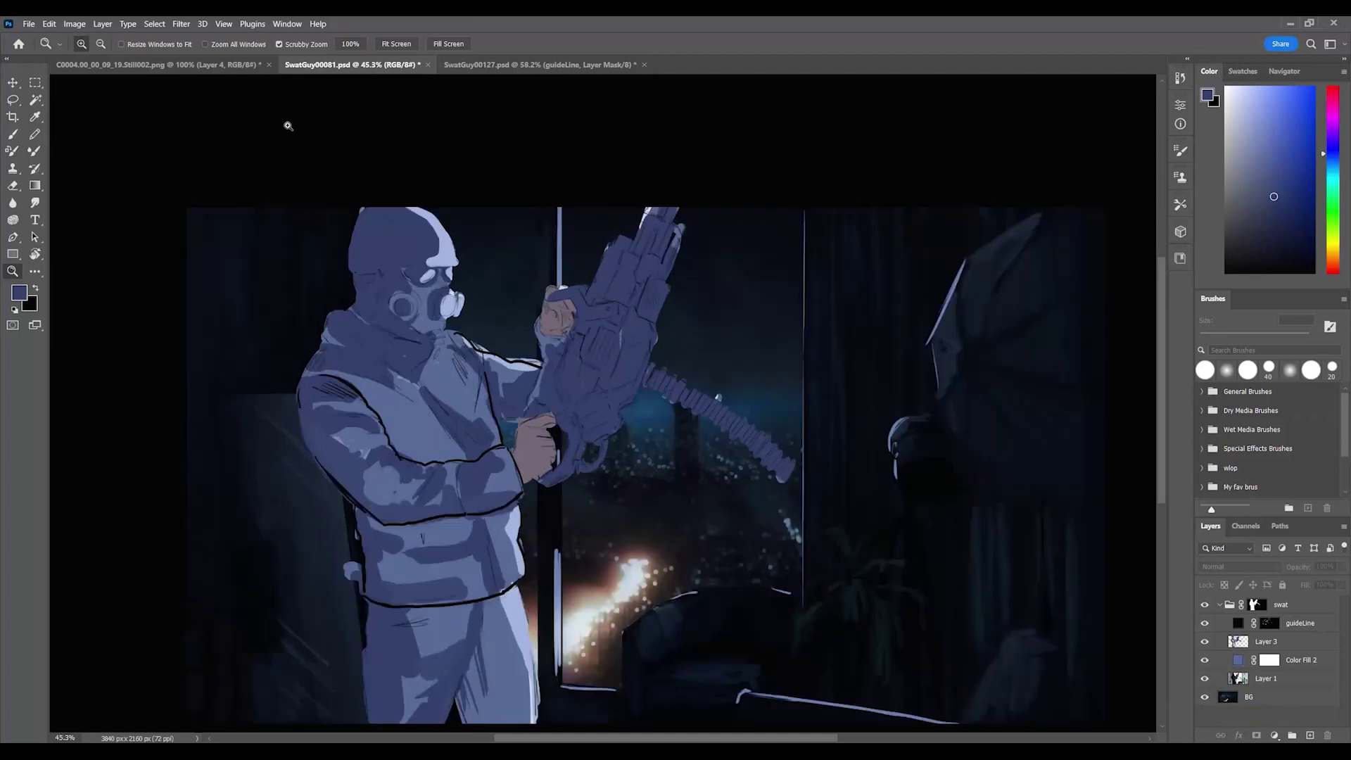
click(1219, 605)
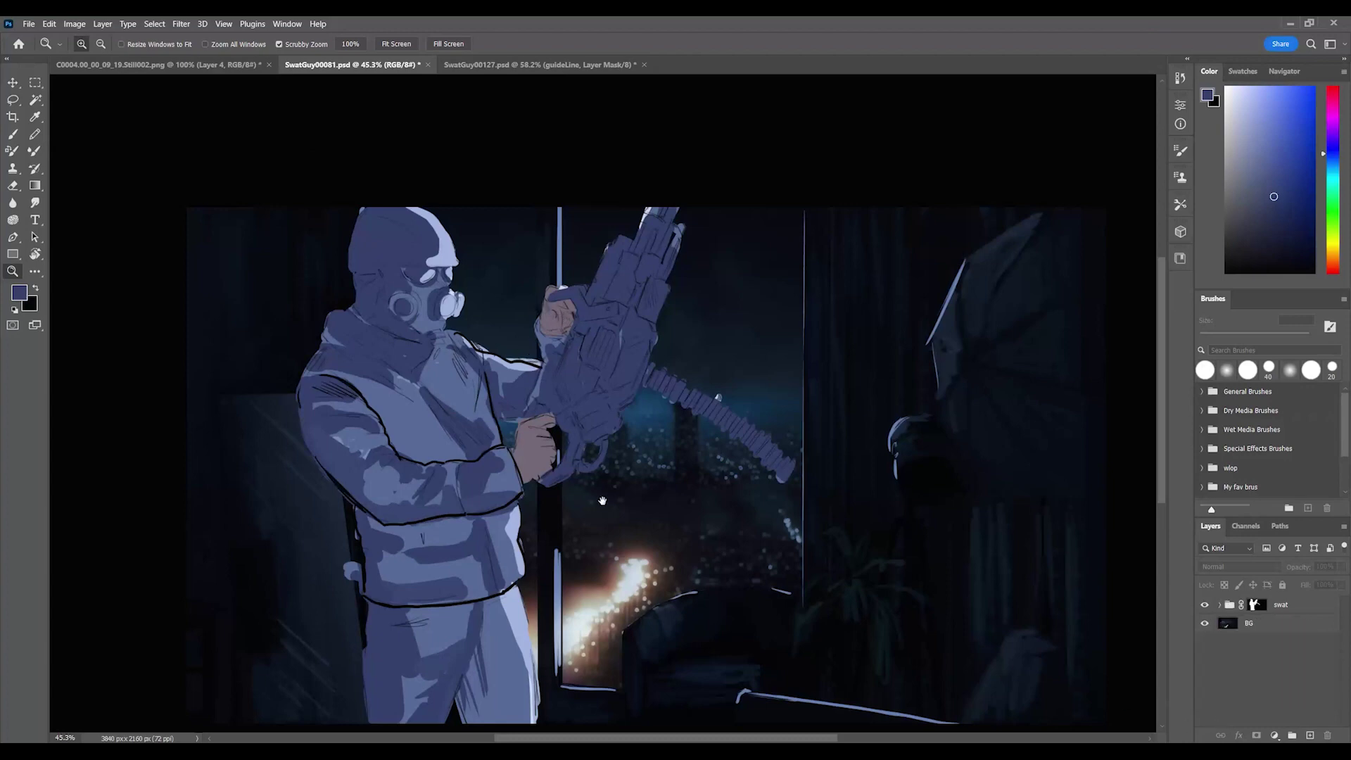
drag(603, 500, 551, 458)
key(ctrl+comma)
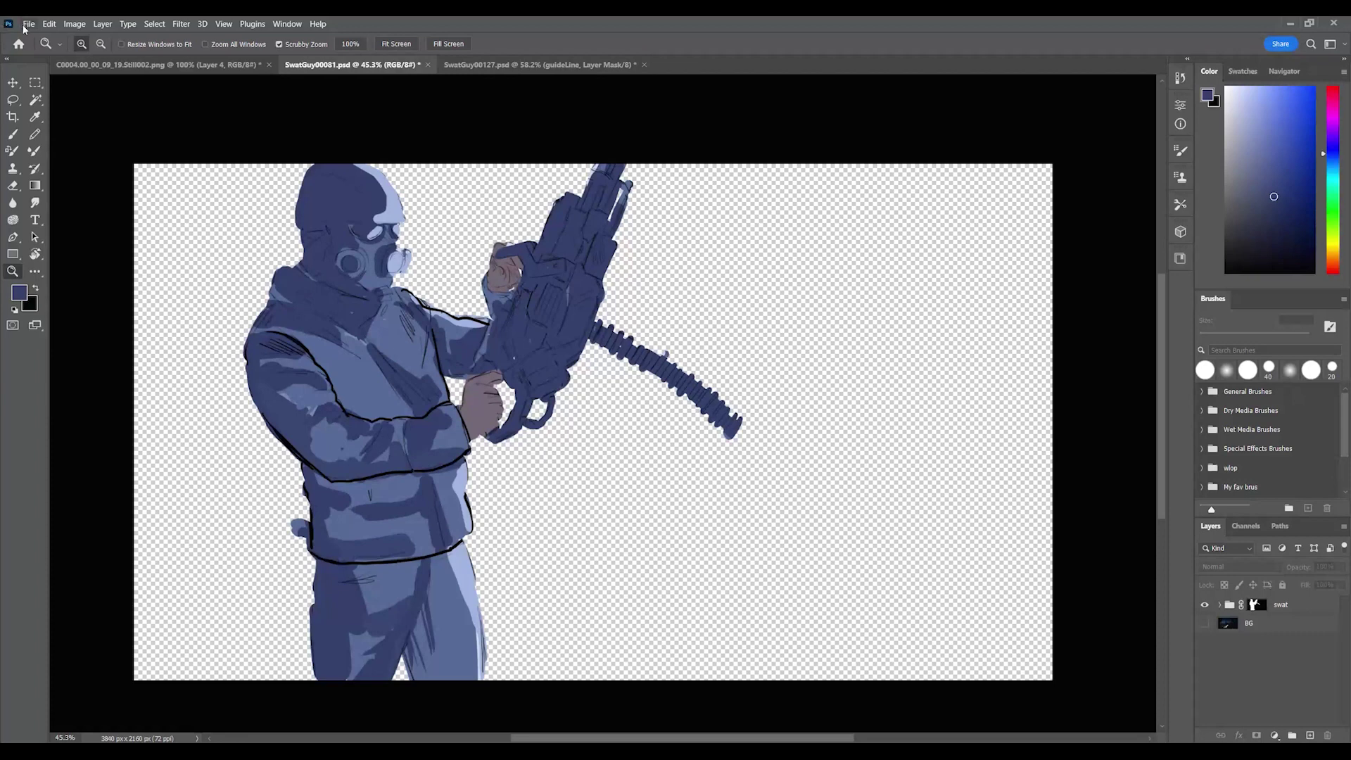
Start saving a copy of SwatGuy00081 and set the file type to PNG
click(28, 24)
click(76, 176)
click(492, 526)
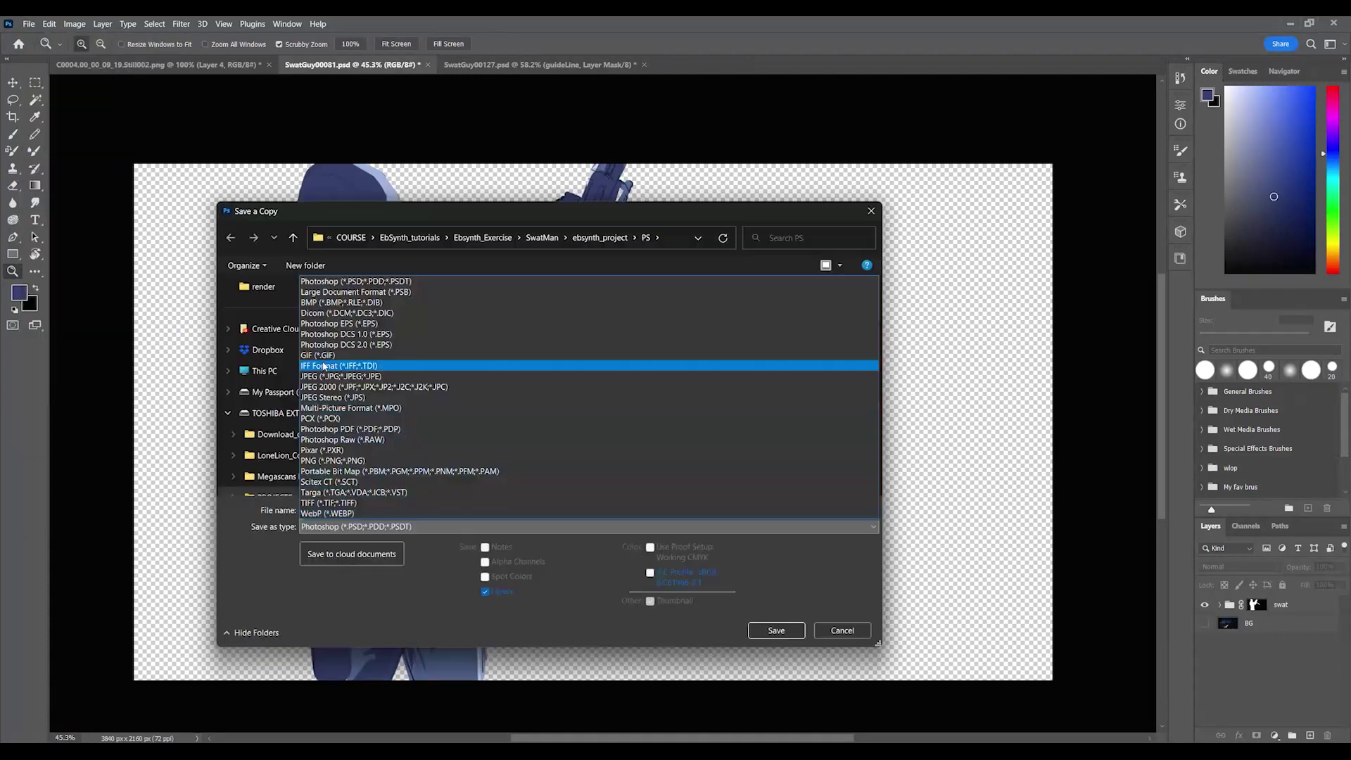
click(338, 461)
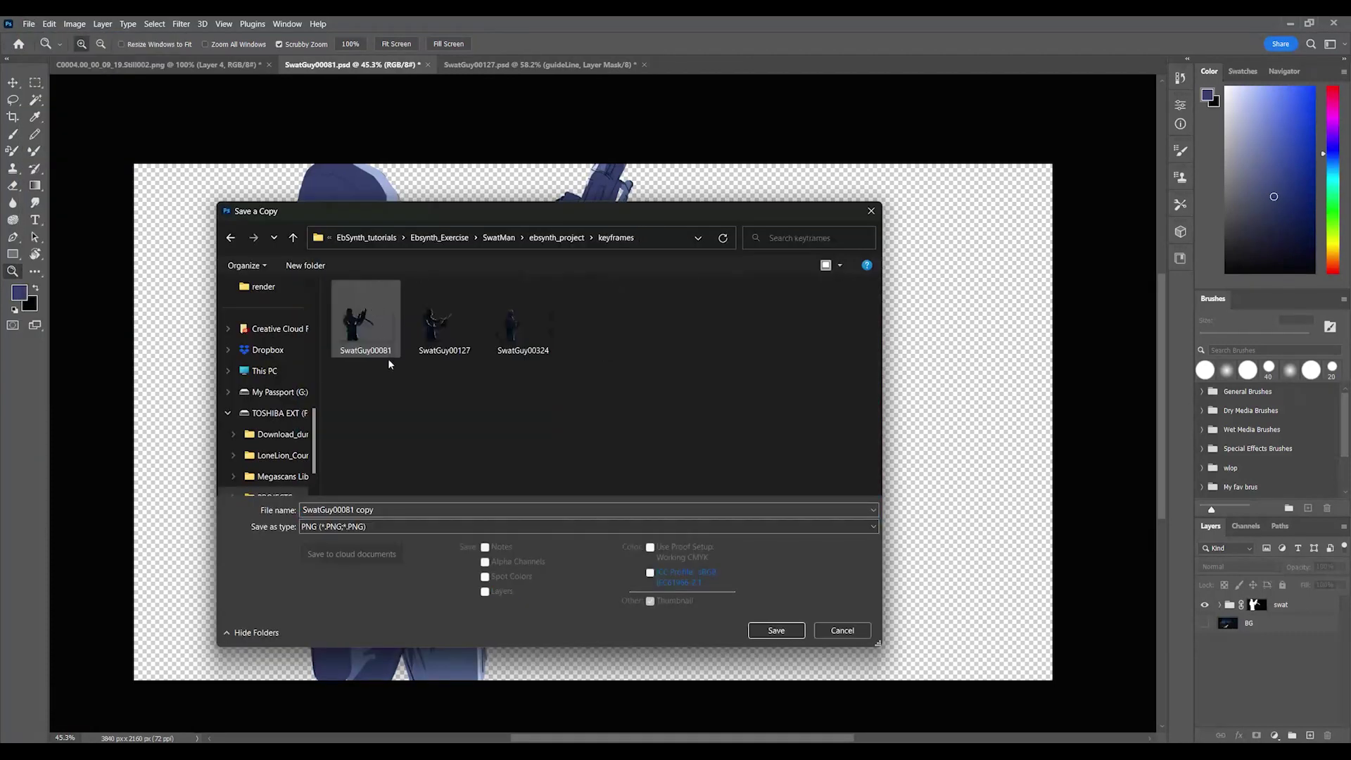
Delete the keyframes folder from ebsynth_project, then create a folder named keys there and open it
click(557, 237)
right_click(363, 308)
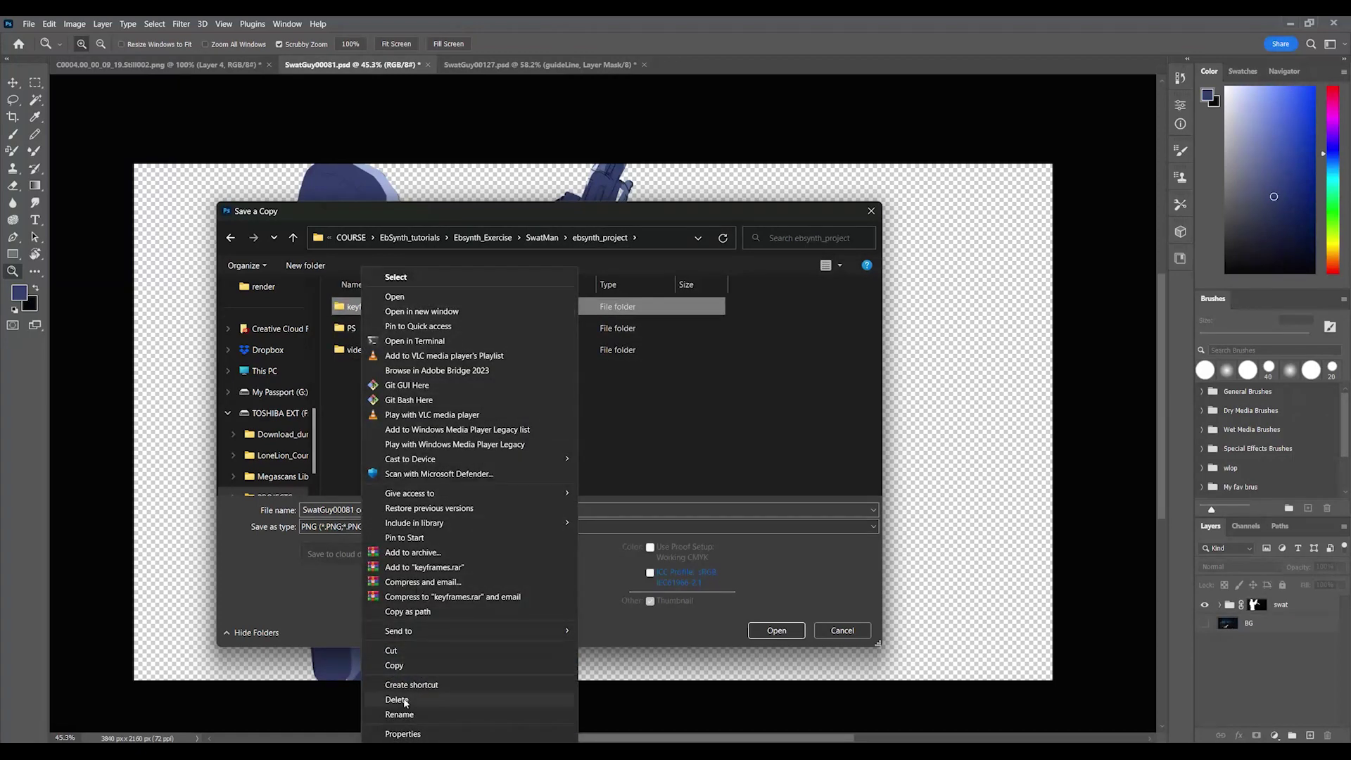
click(397, 699)
click(304, 266)
text(keys)
key(Return)
key(Return)
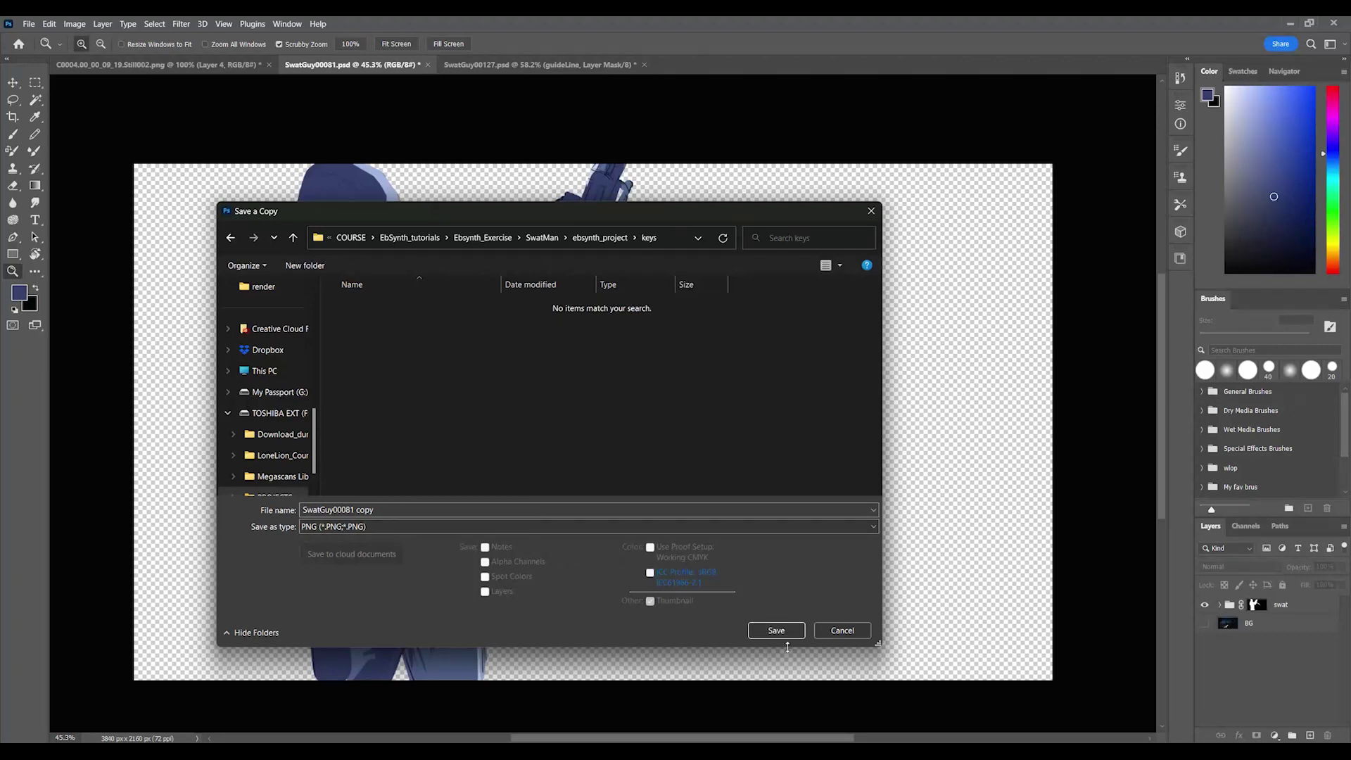
Remove "copy" from the file name so it reads SwatGuy00081, and save the PNG with the default options
double_click(402, 510)
key(BackSpace)
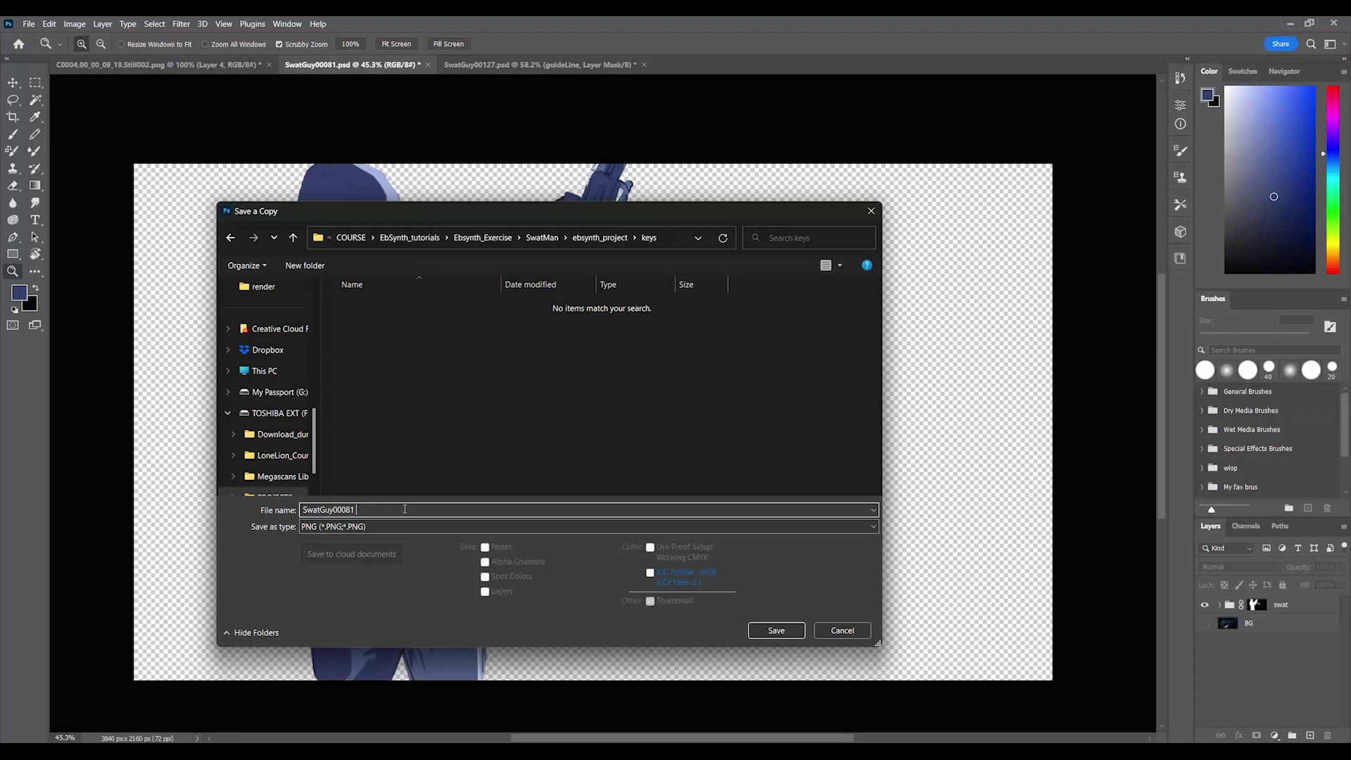
click(767, 632)
key(Return)
Minimize Photoshop and the browser to reach the desktop, and move the PS folder window aside
click(1290, 23)
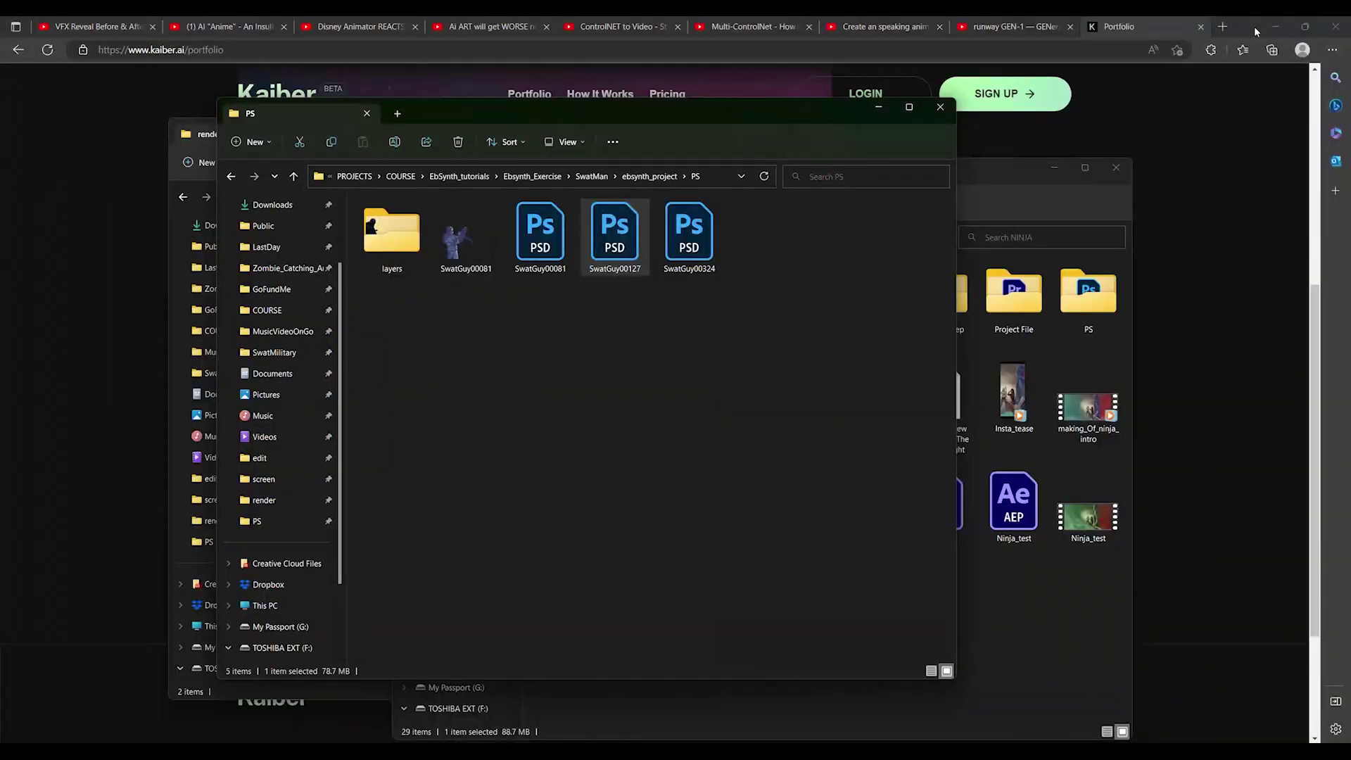
click(1272, 29)
drag(534, 112, 948, 104)
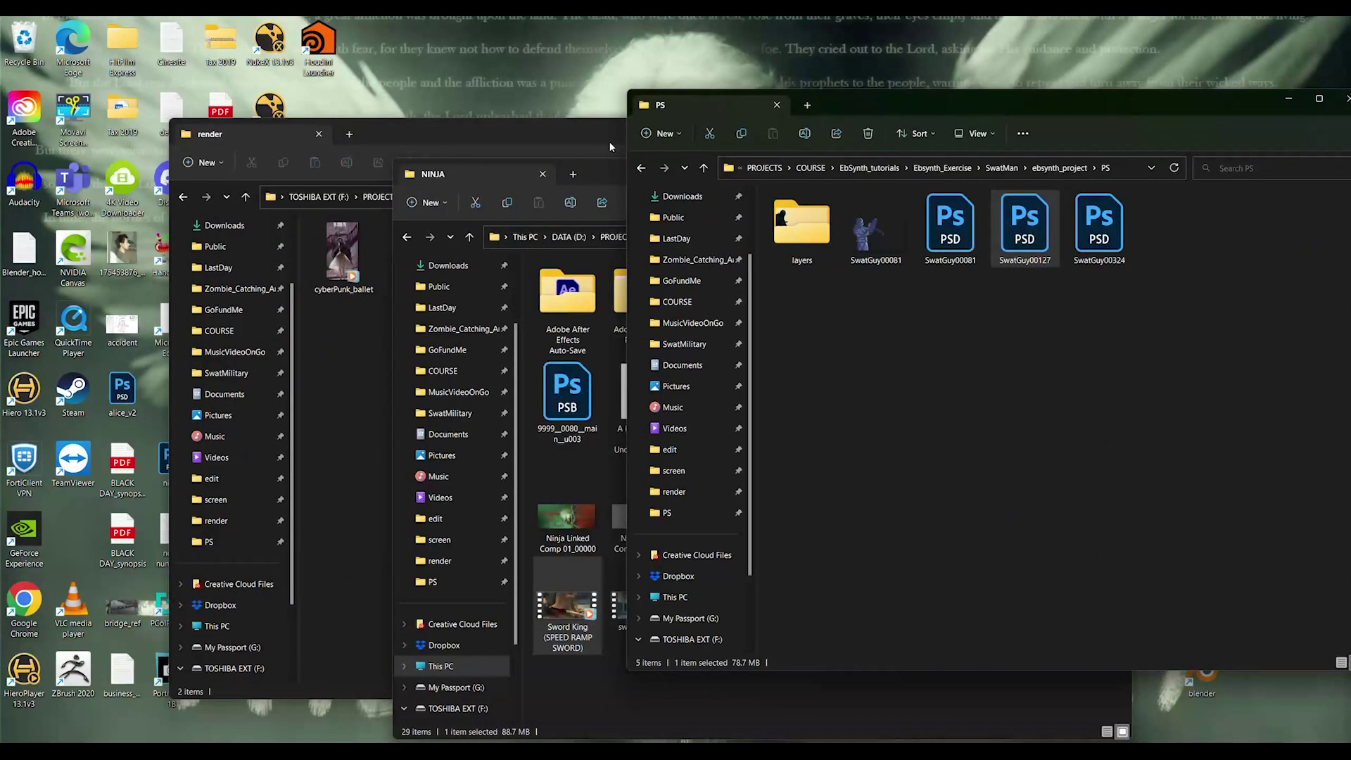
click(630, 137)
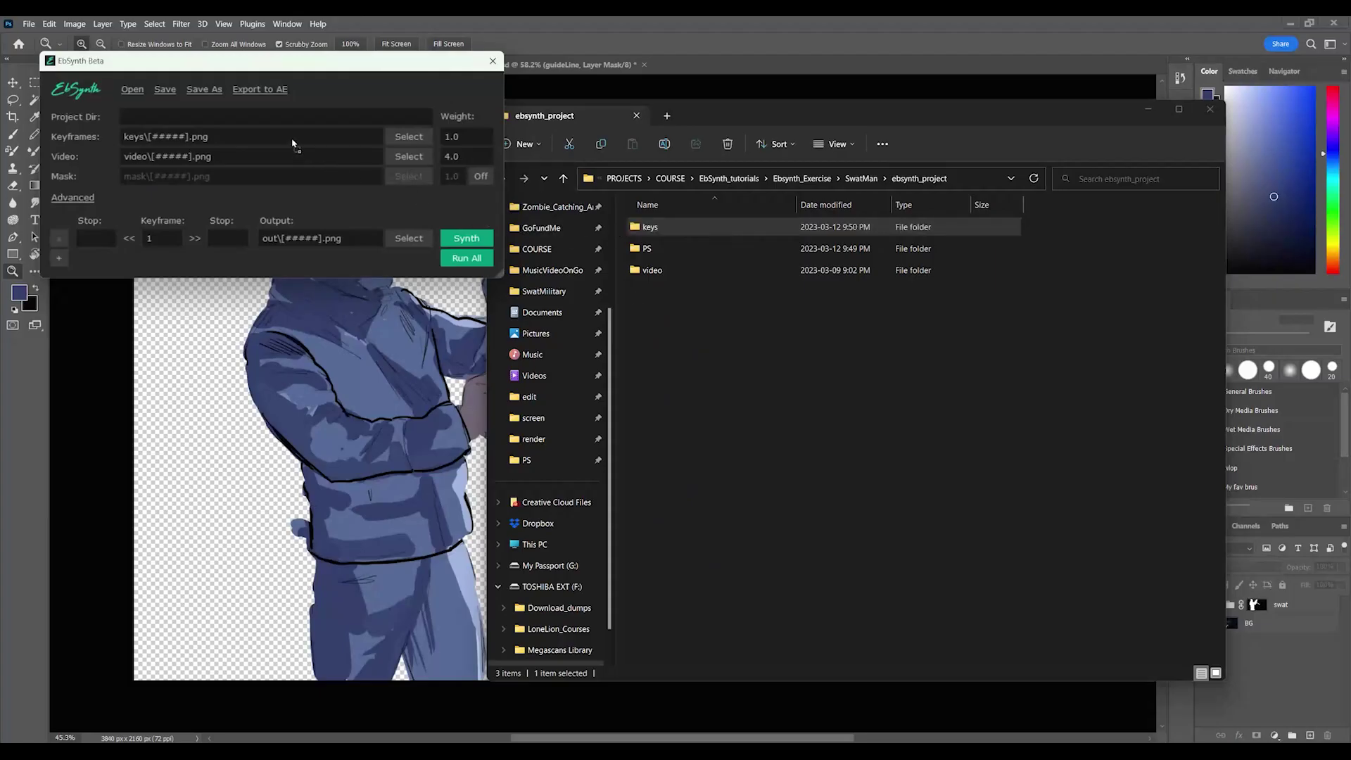
In EbSynth, load the keys folder as keyframes and the video folder as video, and run the full synthesis
drag(274, 141, 275, 138)
drag(647, 270, 264, 158)
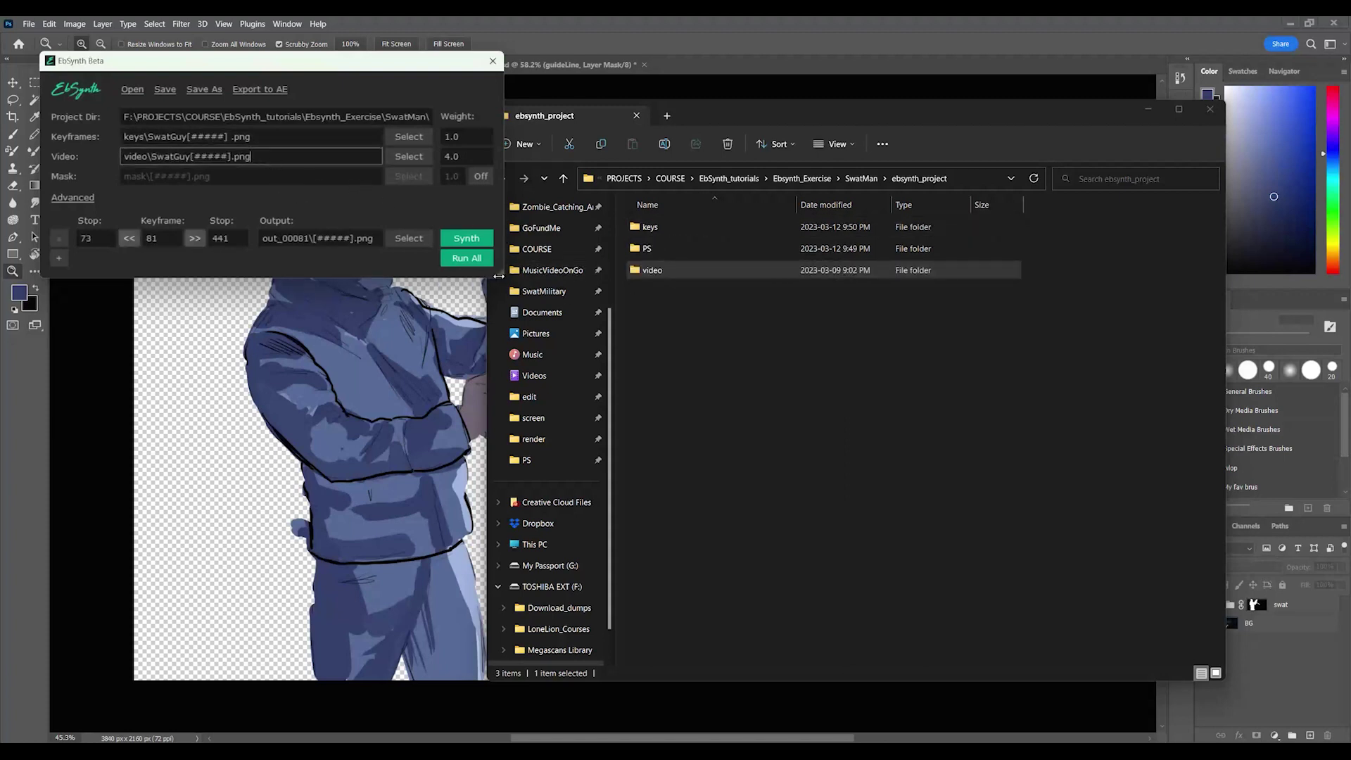
click(458, 258)
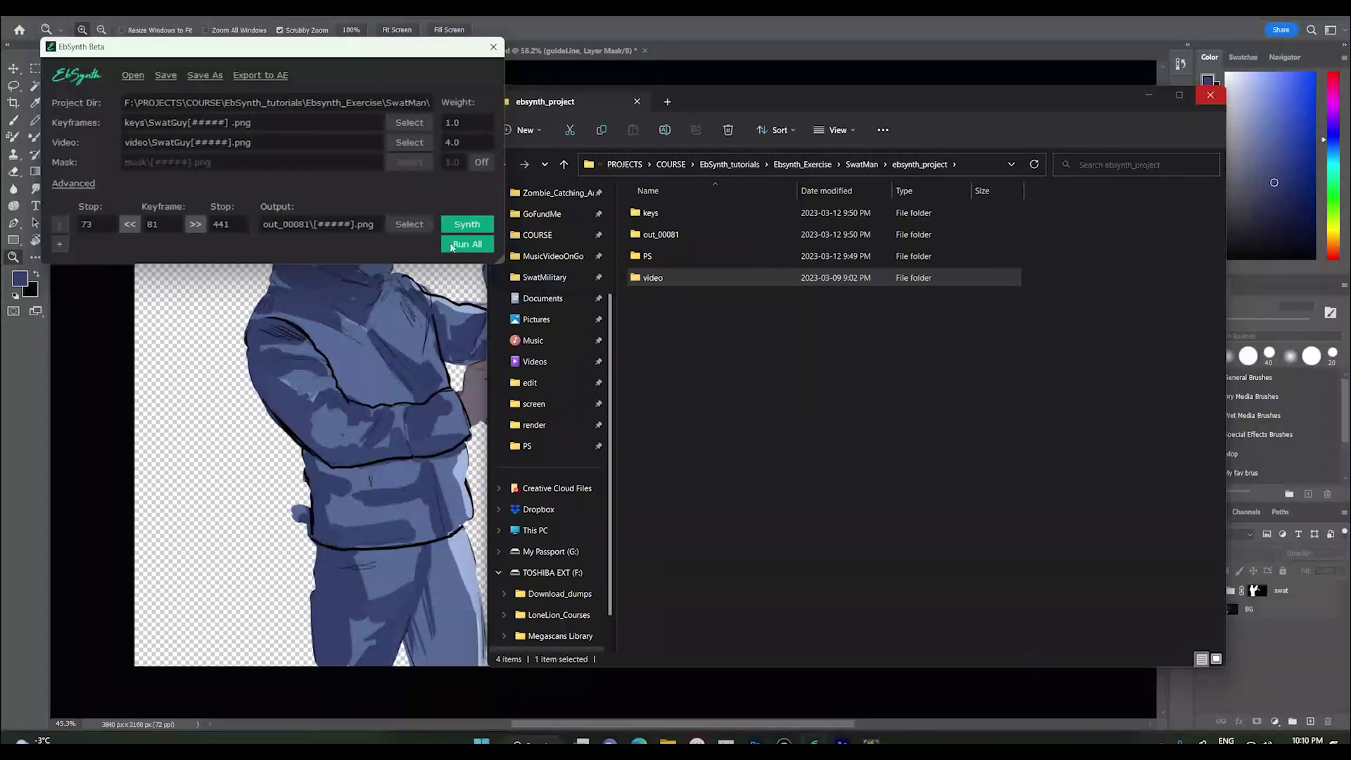
Export the EbSynth result to After Effects with a comp frame rate of 24 fps
click(270, 79)
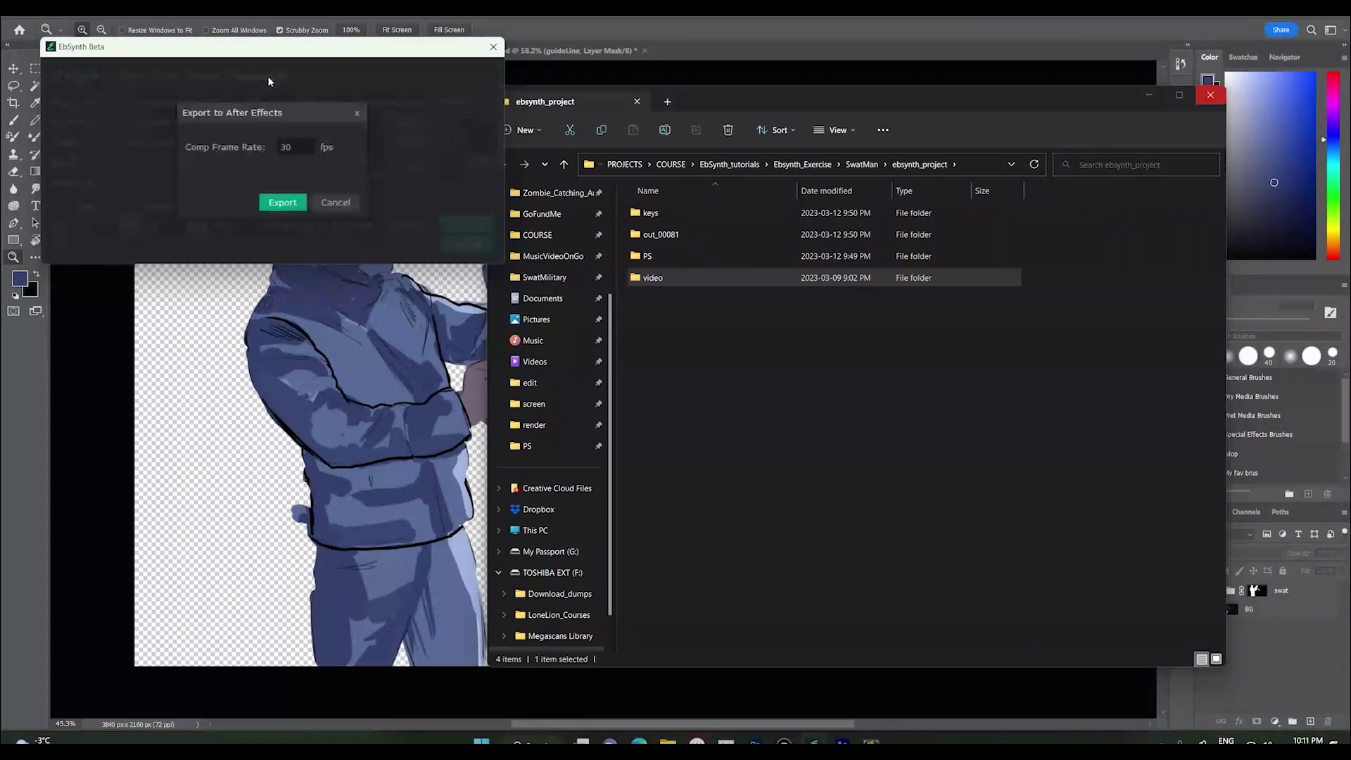
double_click(301, 145)
text(24)
click(294, 209)
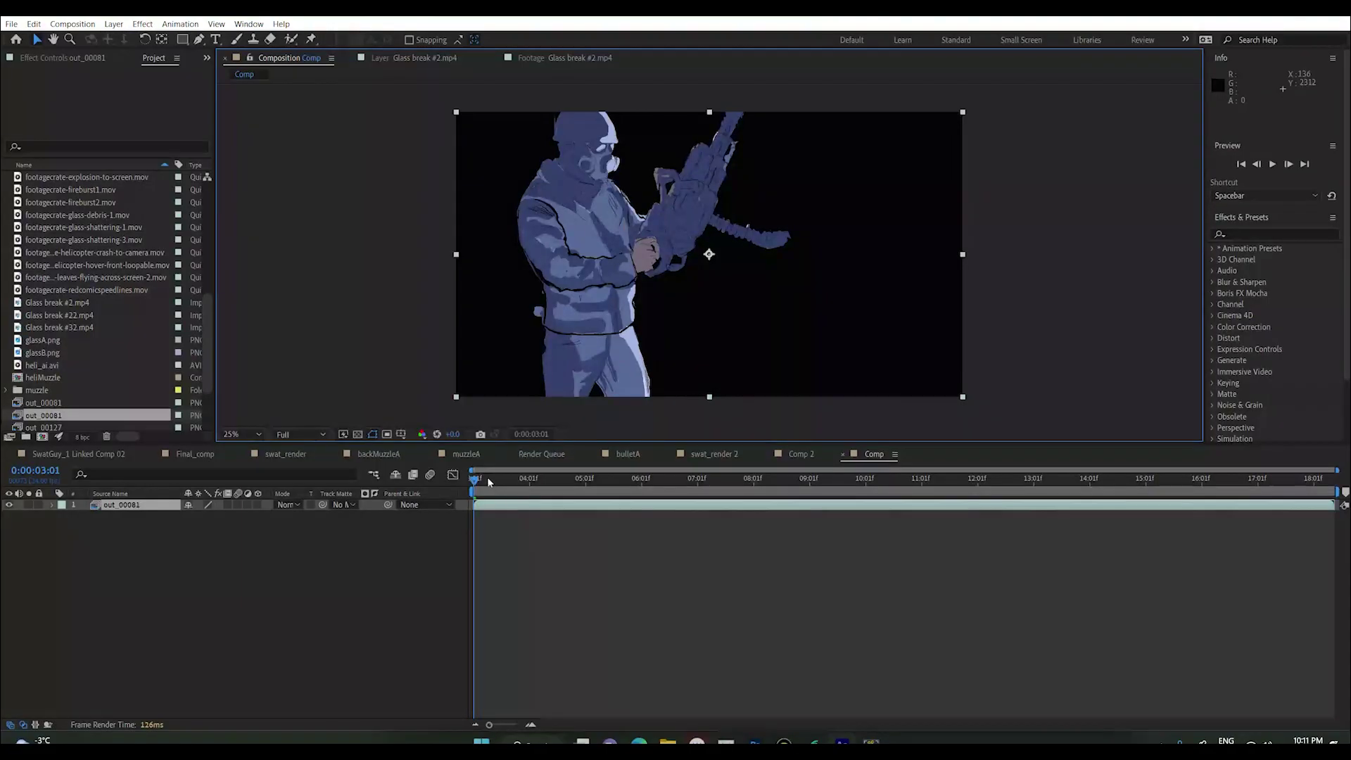
In After Effects, set the comp's preview resolution to Quarter and play back the out_00081 sequence
drag(487, 475, 510, 485)
key(space)
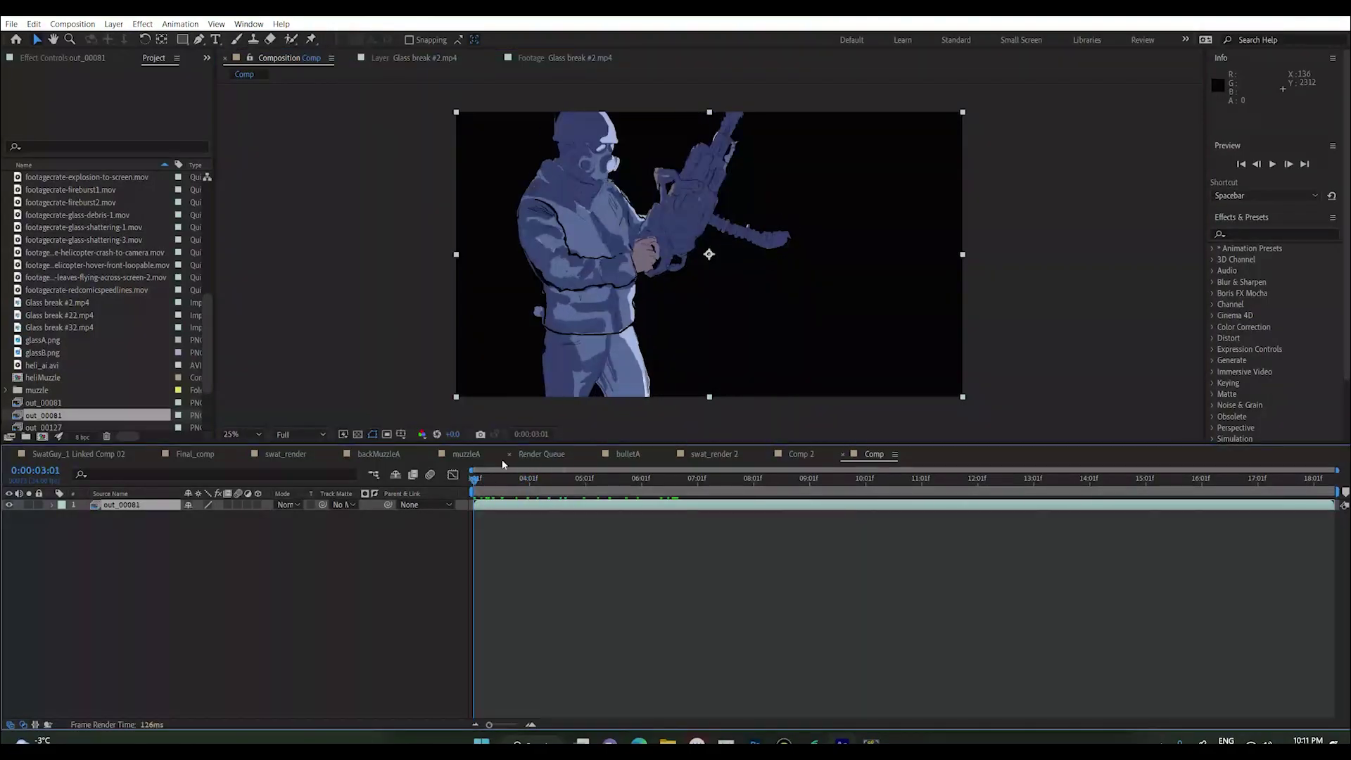
click(299, 434)
click(299, 494)
key(space)
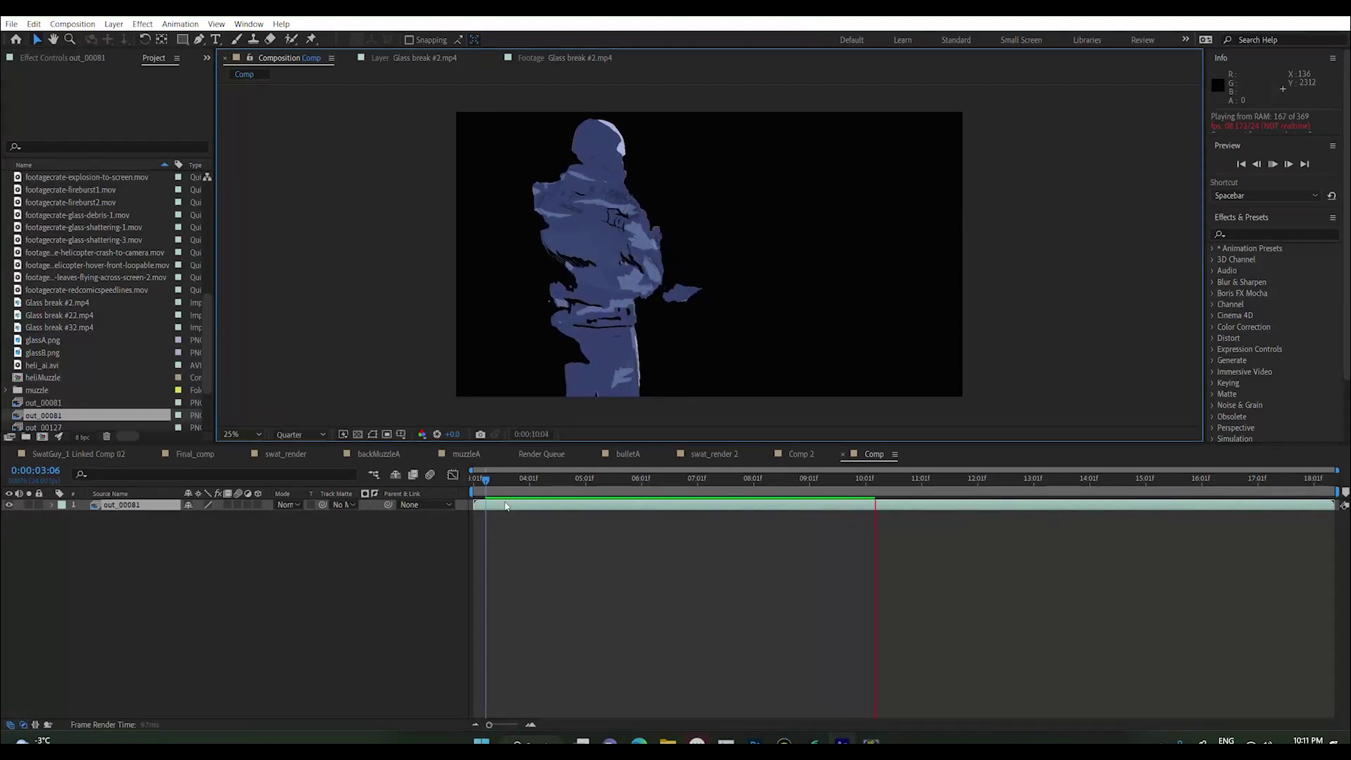
Scrub through the out_00081 sequence to near its end and back to the start to examine the synthesized figure
click(520, 480)
drag(517, 481, 1300, 479)
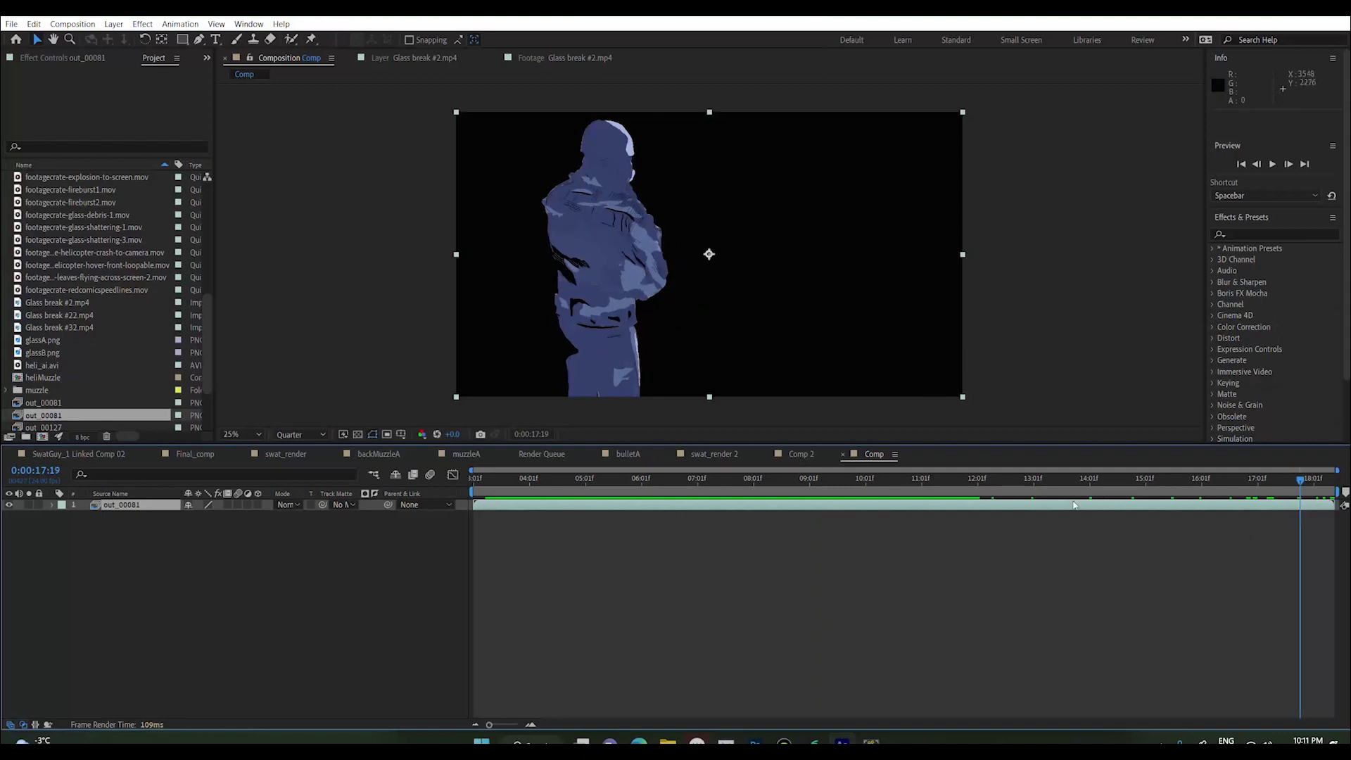
drag(644, 479, 482, 479)
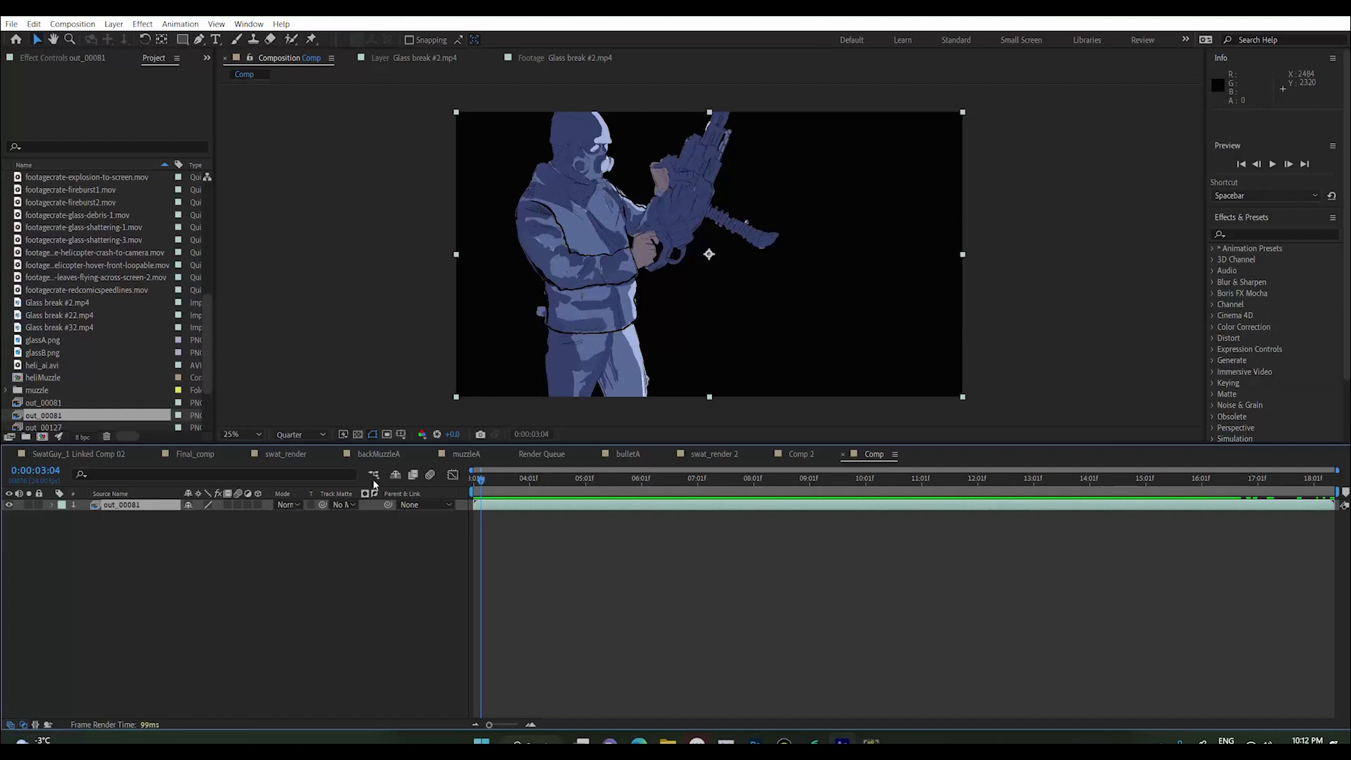
Open the Final_comp composition and look through its layer stack
click(197, 456)
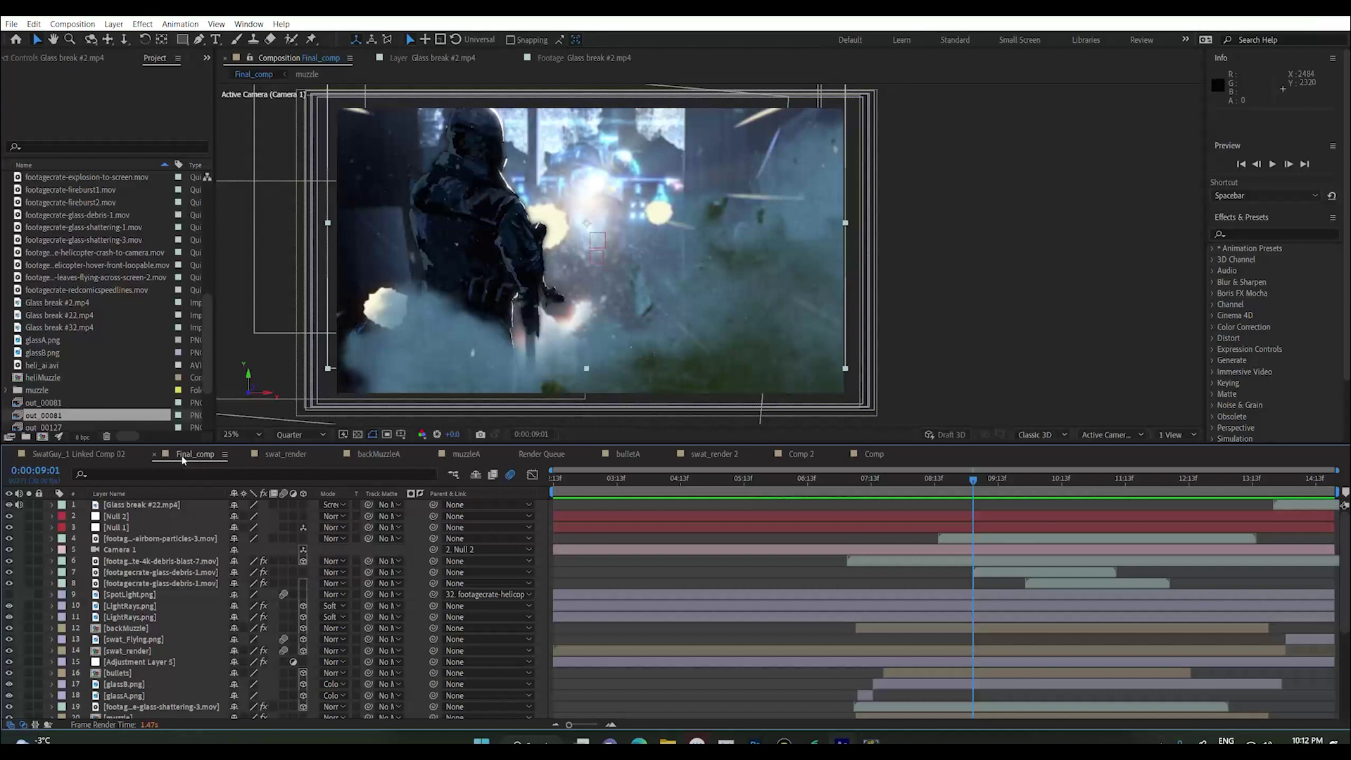
scroll(130, 582, down, 5)
click(130, 580)
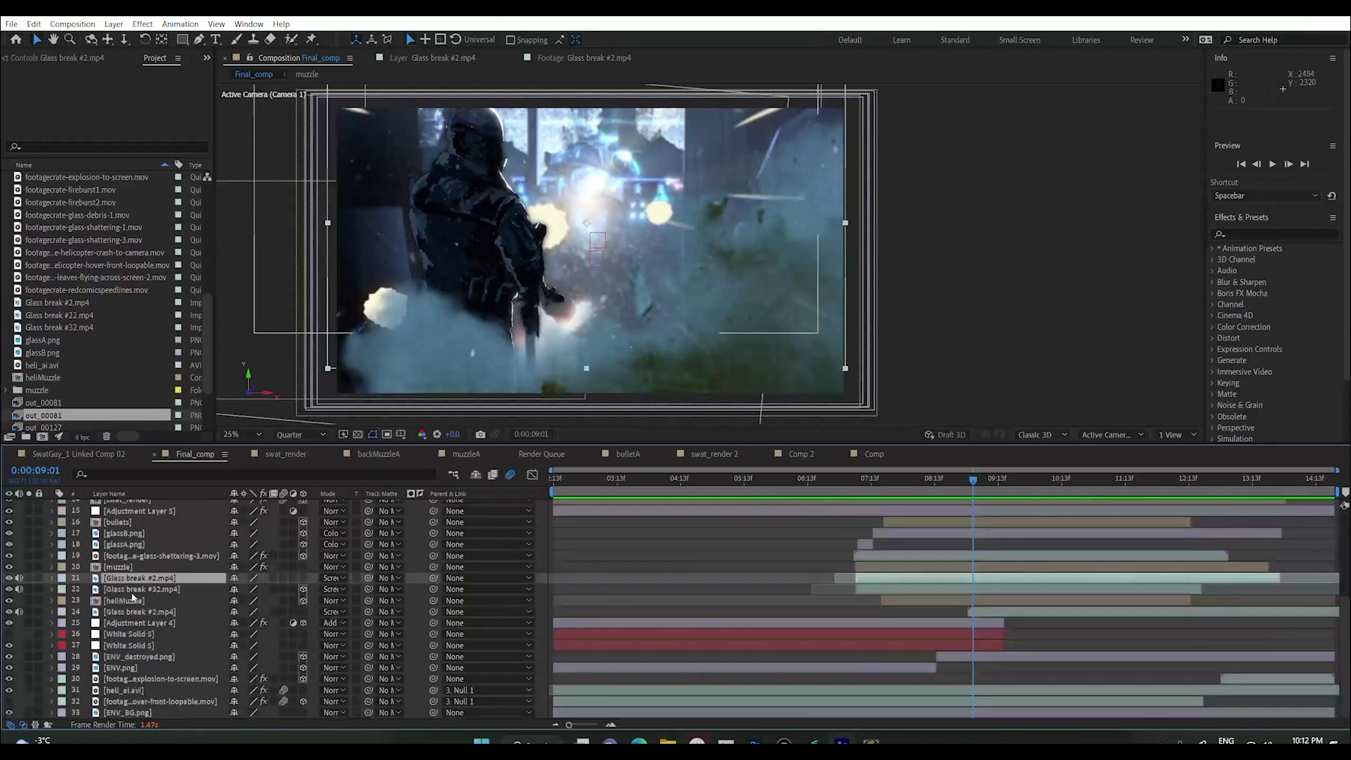
scroll(130, 580, up, 5)
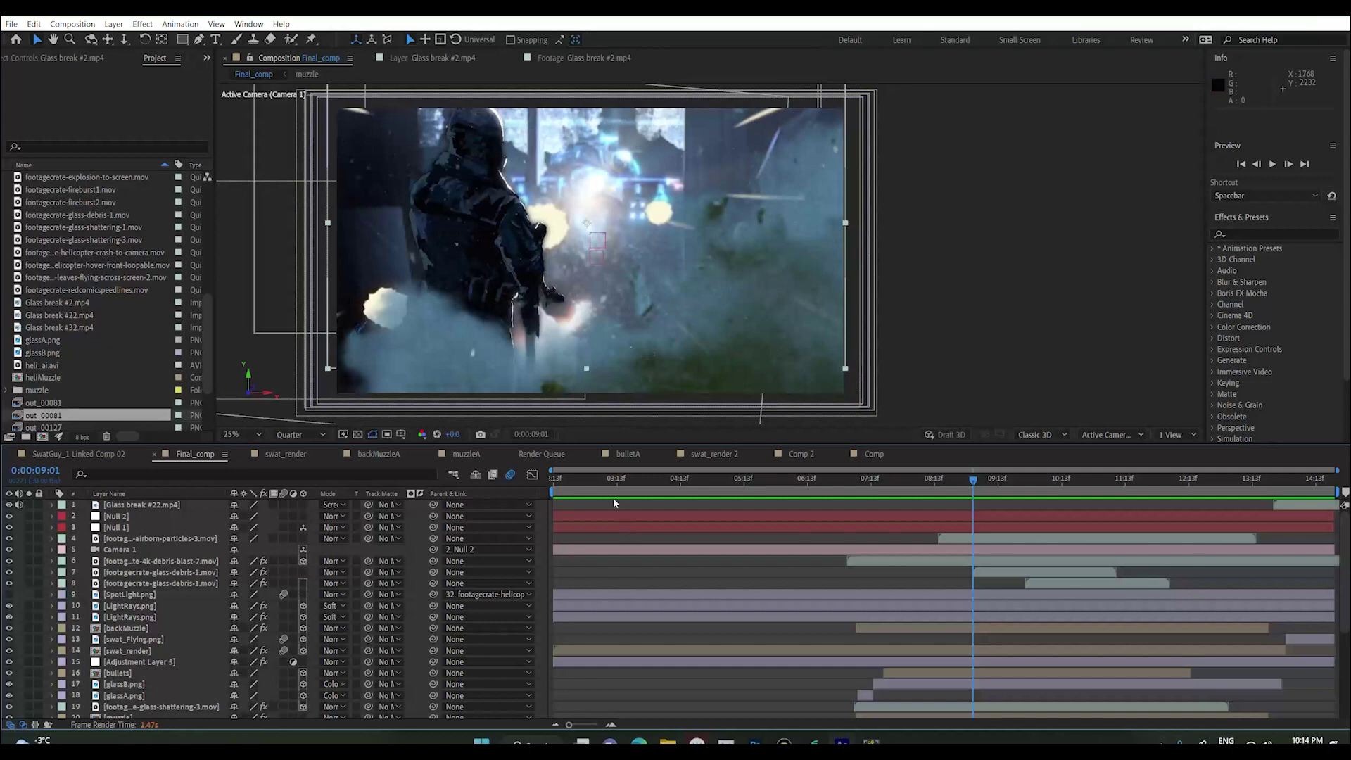
Scrub and play Final_comp to review the swat figure in the lit environment and the gunfire section
drag(598, 484, 793, 481)
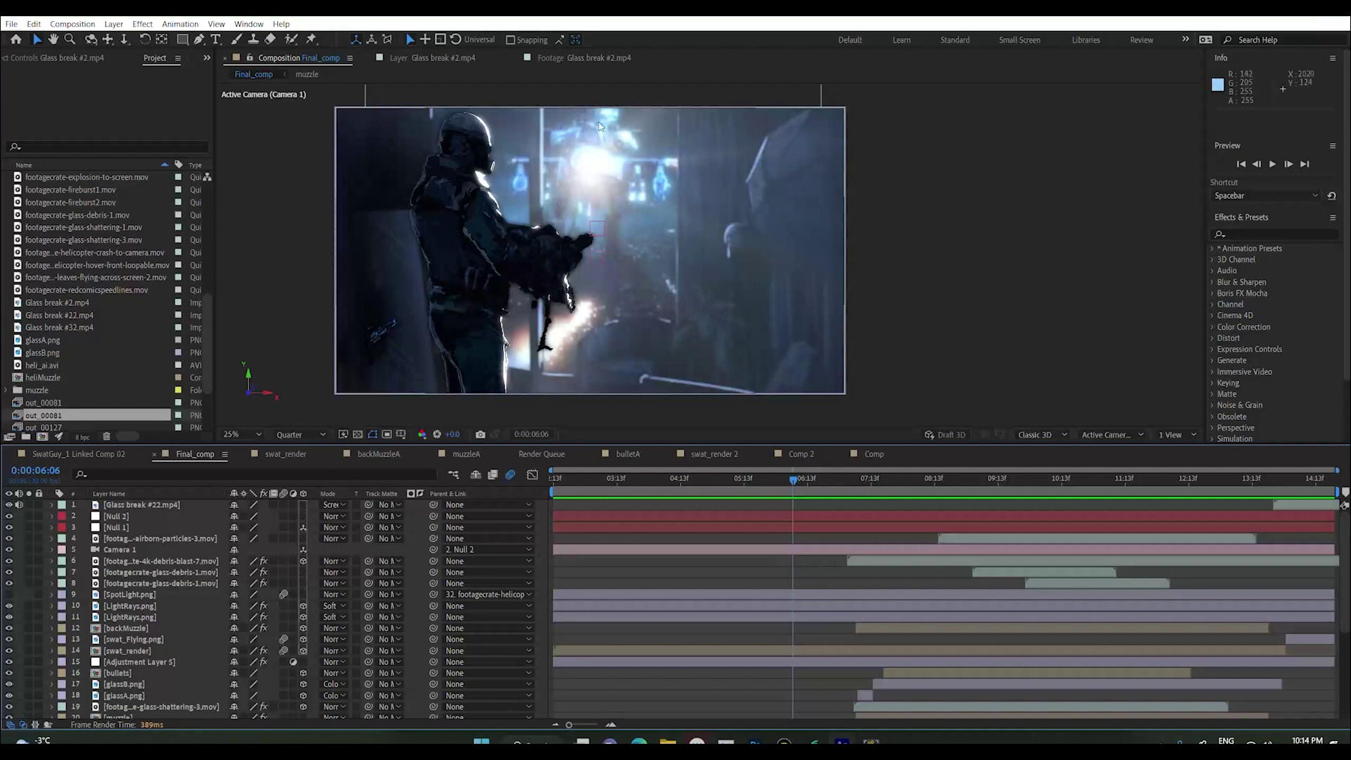
key(space)
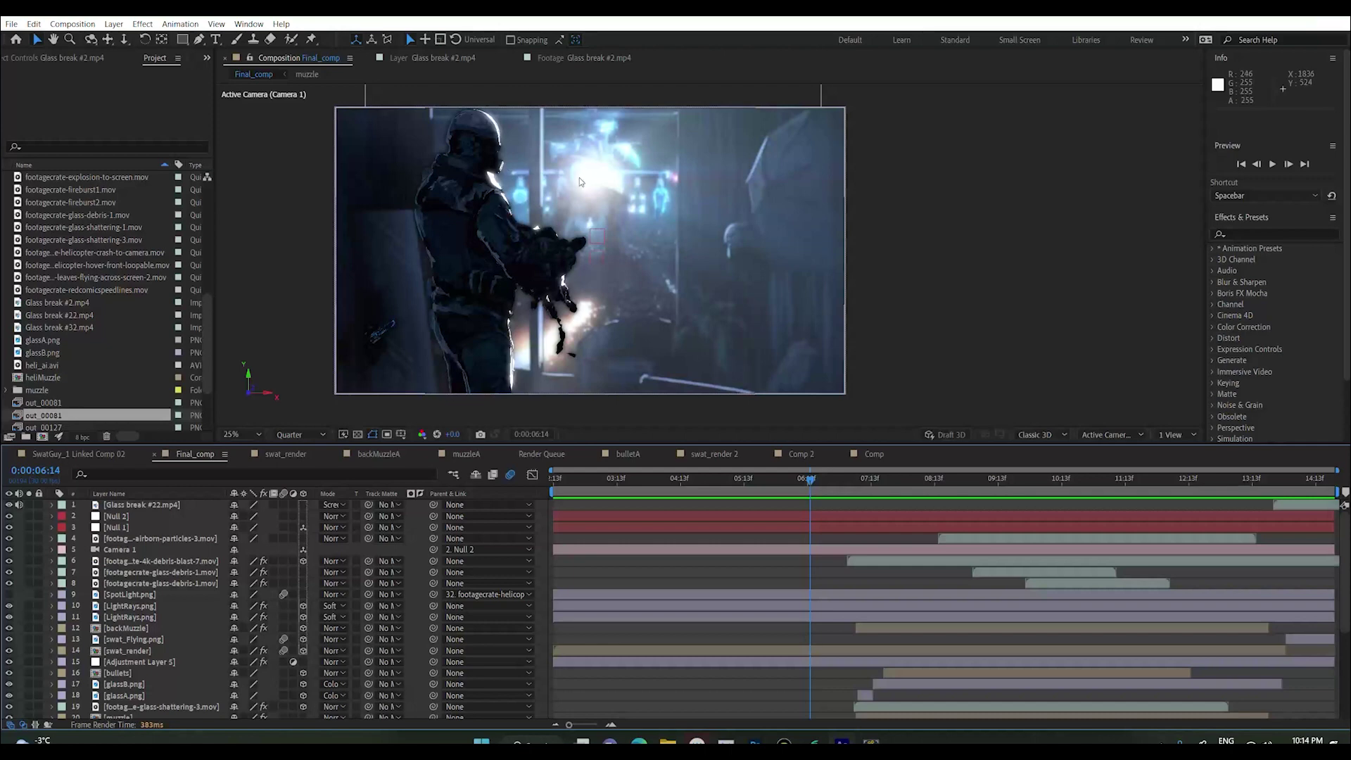
drag(1196, 479, 975, 493)
Select the Camera 1 layer, move the time to 0:00:09:23, and hide the 4K debris blast footage layer
click(122, 505)
key(k)
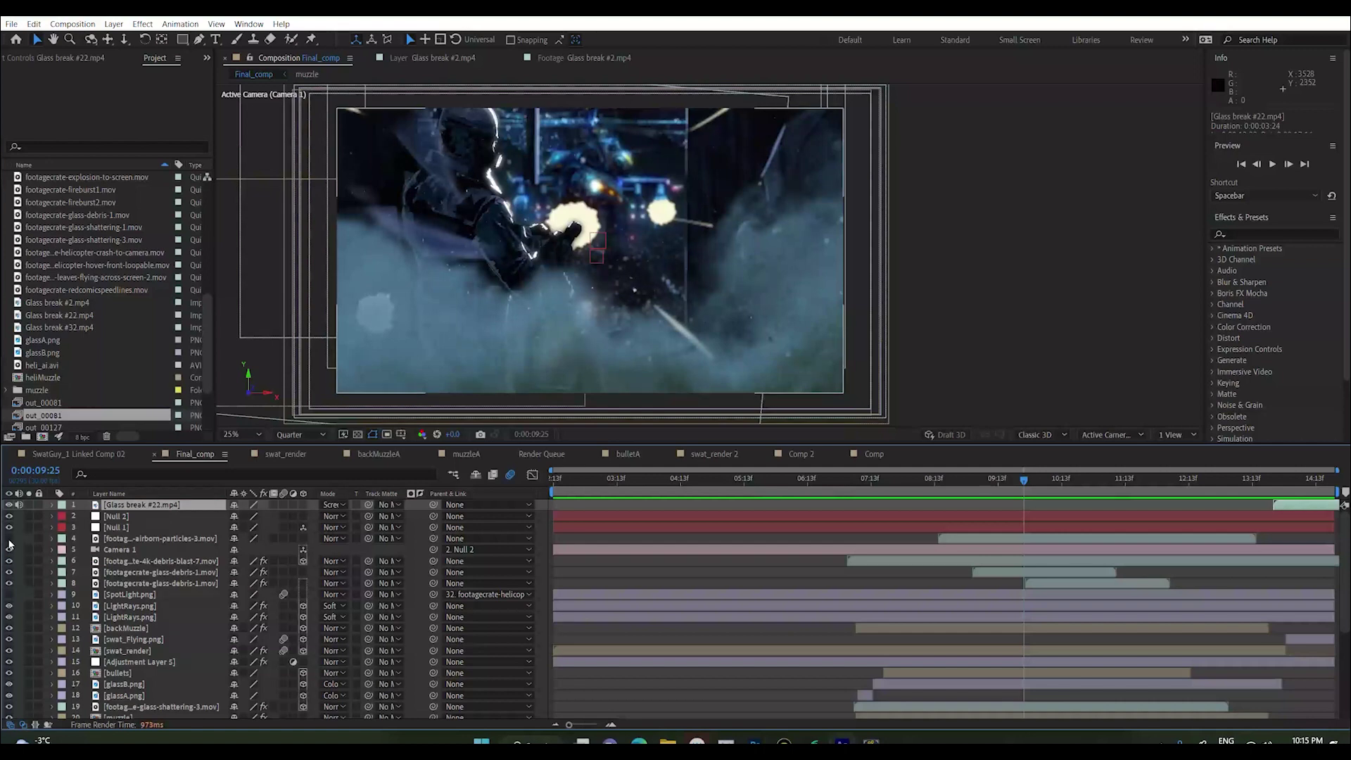
click(120, 550)
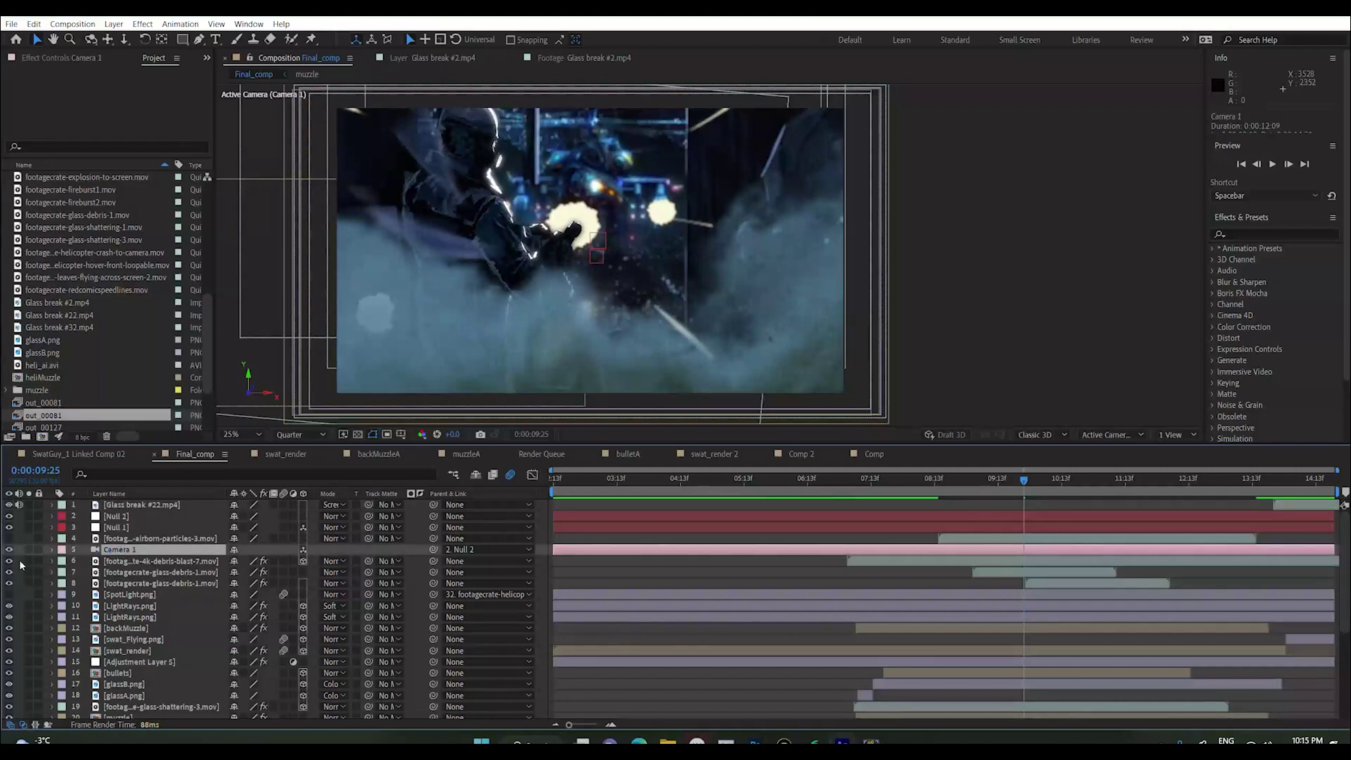
mouse_move(1020, 483)
mouse_down()
mouse_move(1005, 483)
mouse_move(1021, 483)
mouse_up()
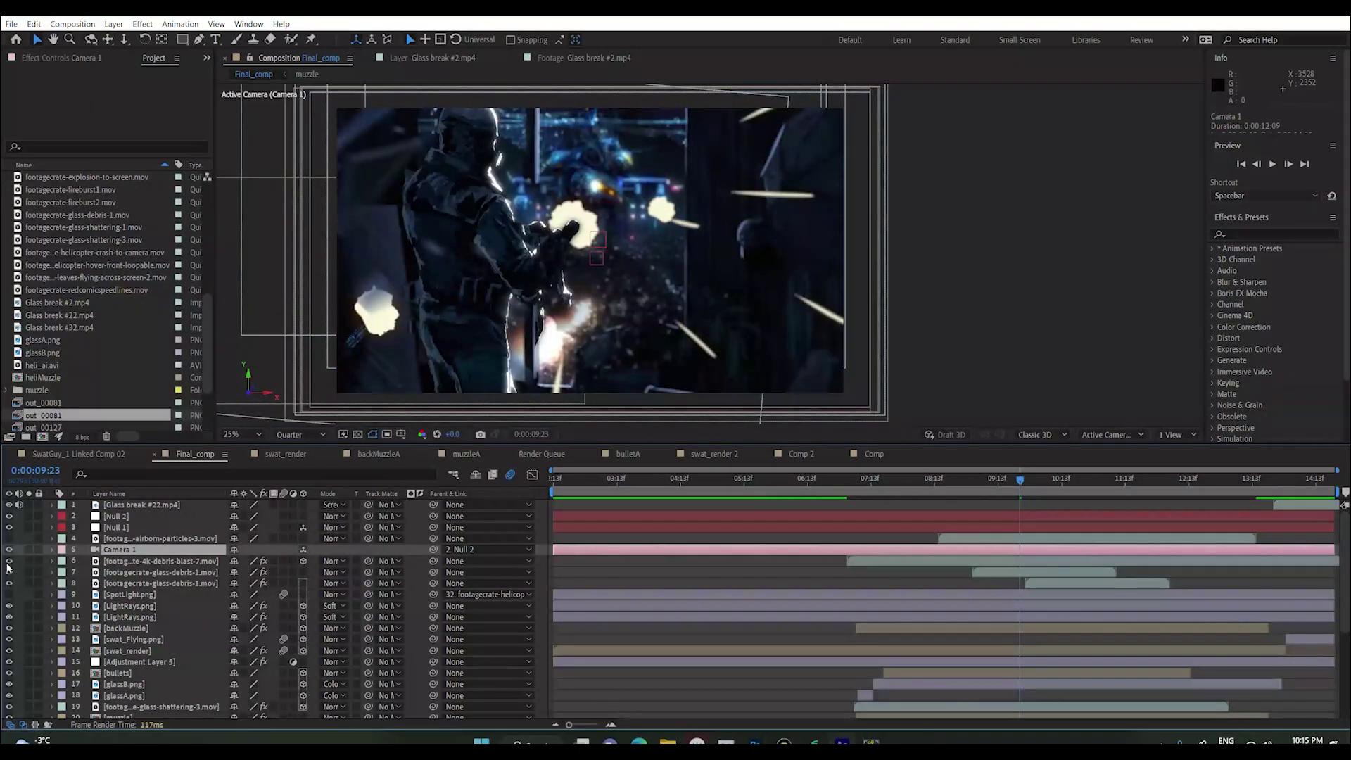
click(7, 562)
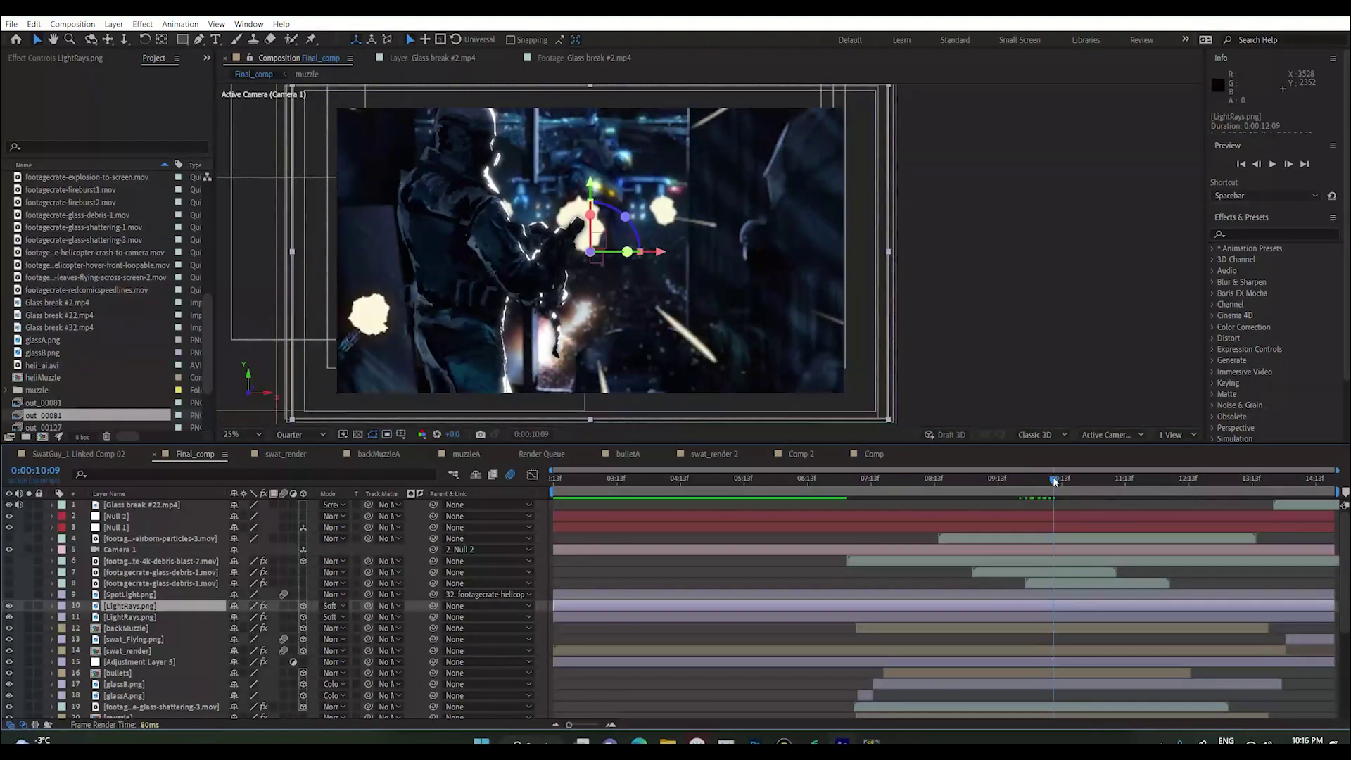
Hide the upper LightRays.png layer at 0:00:10:10 and choose Soft Light as the lower LightRays.png layer's blending mode
drag(1053, 480, 1055, 481)
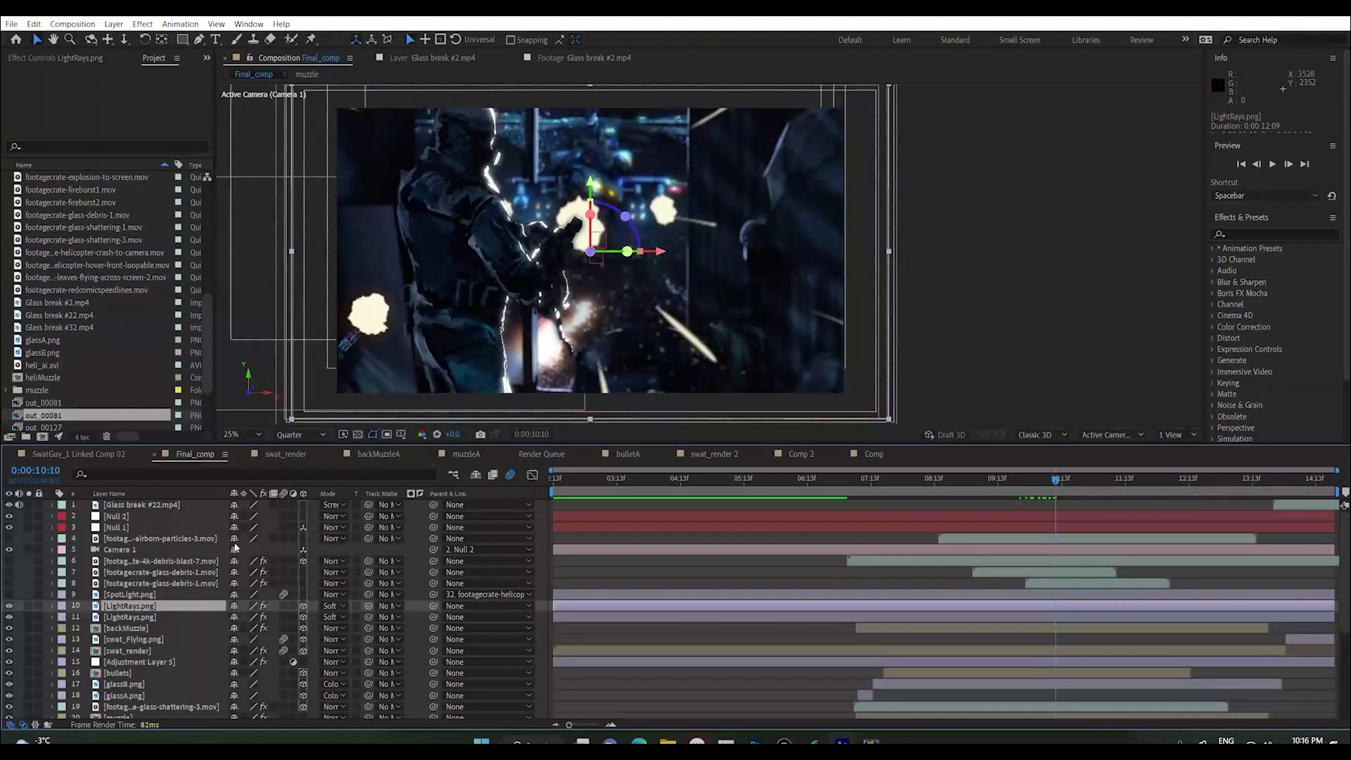
click(9, 606)
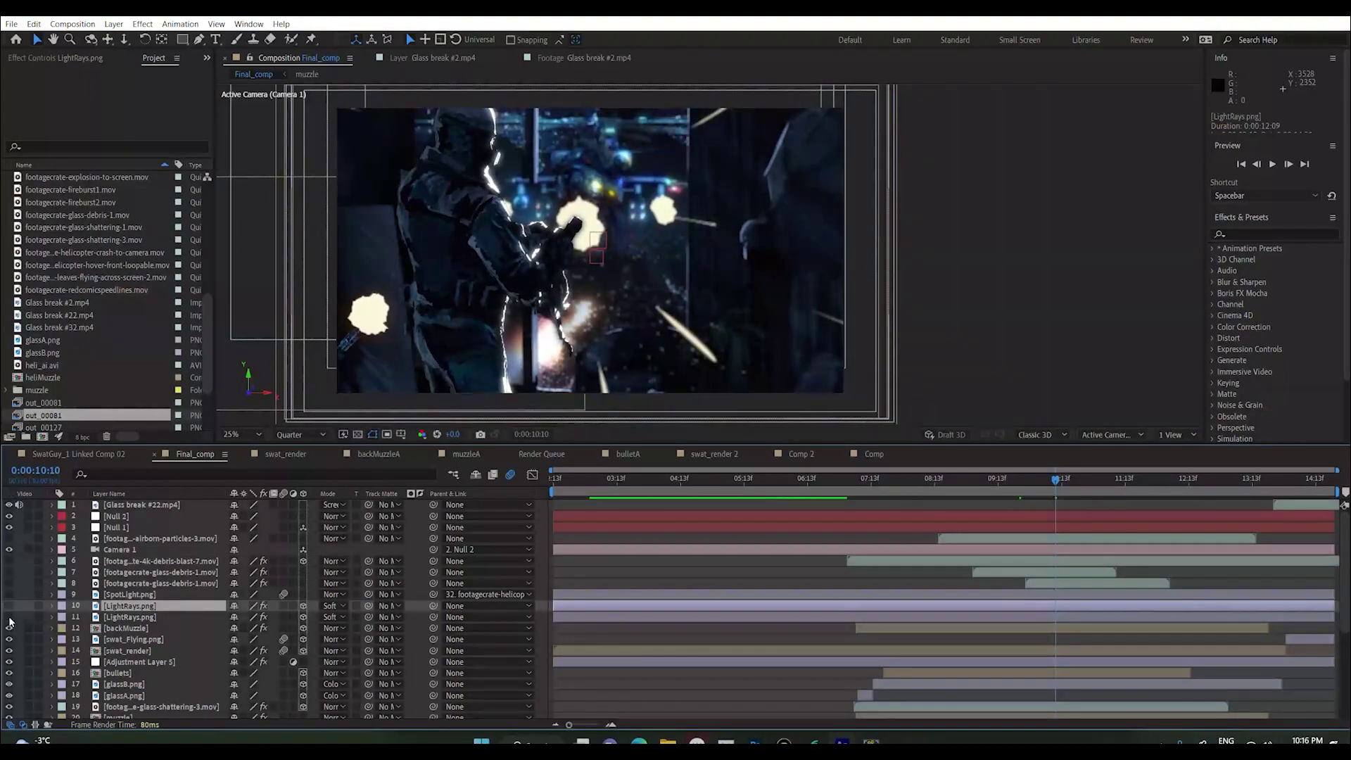
click(342, 619)
click(343, 623)
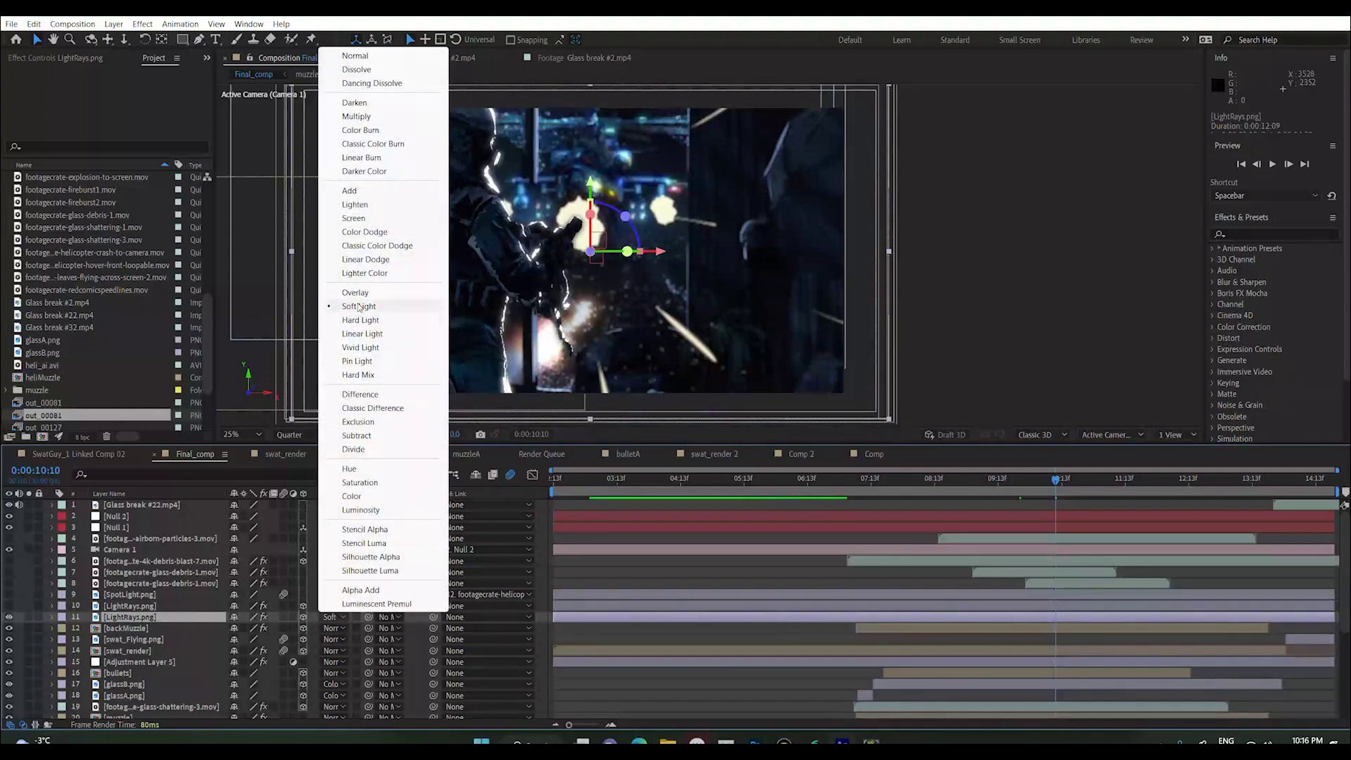
click(358, 307)
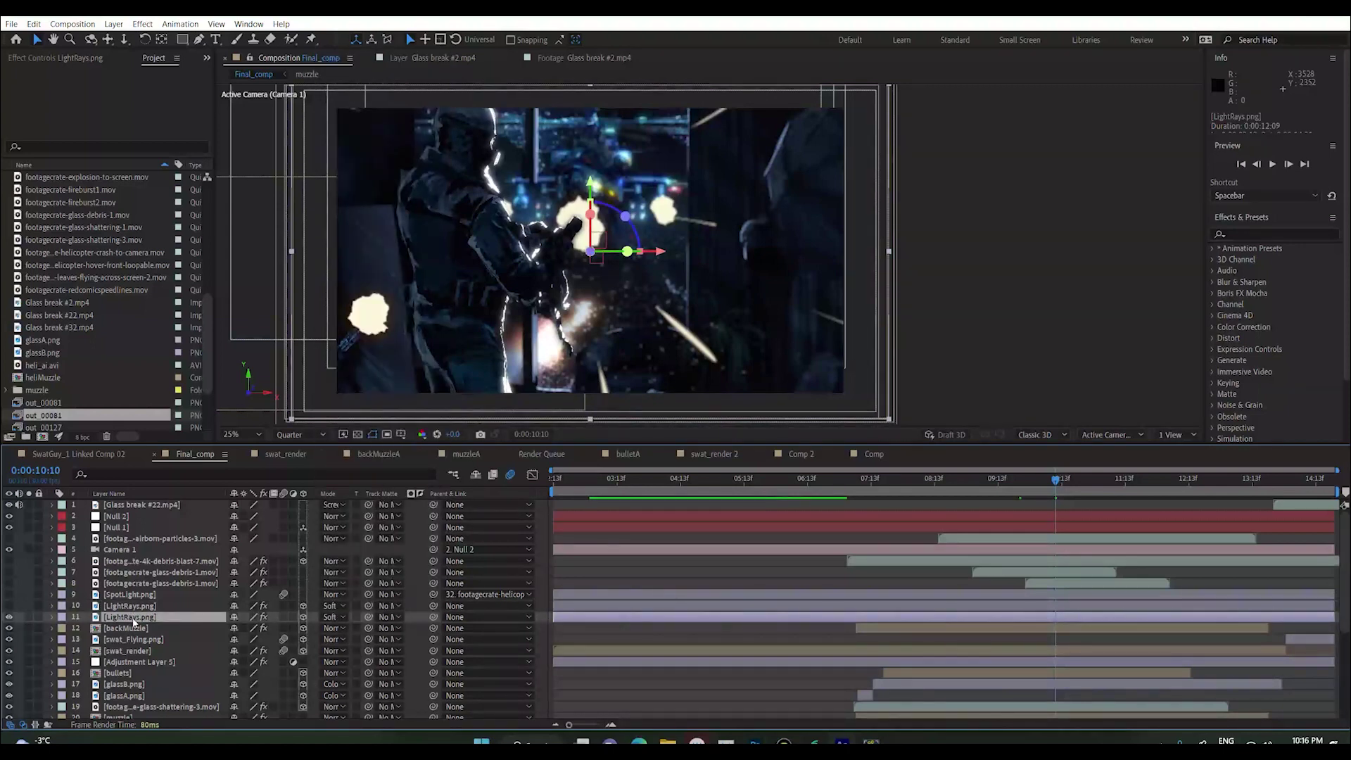
Toggle the backMuzzle layer's visibility to check the muzzle flash behind the figure, and leave the layer hidden
click(24, 627)
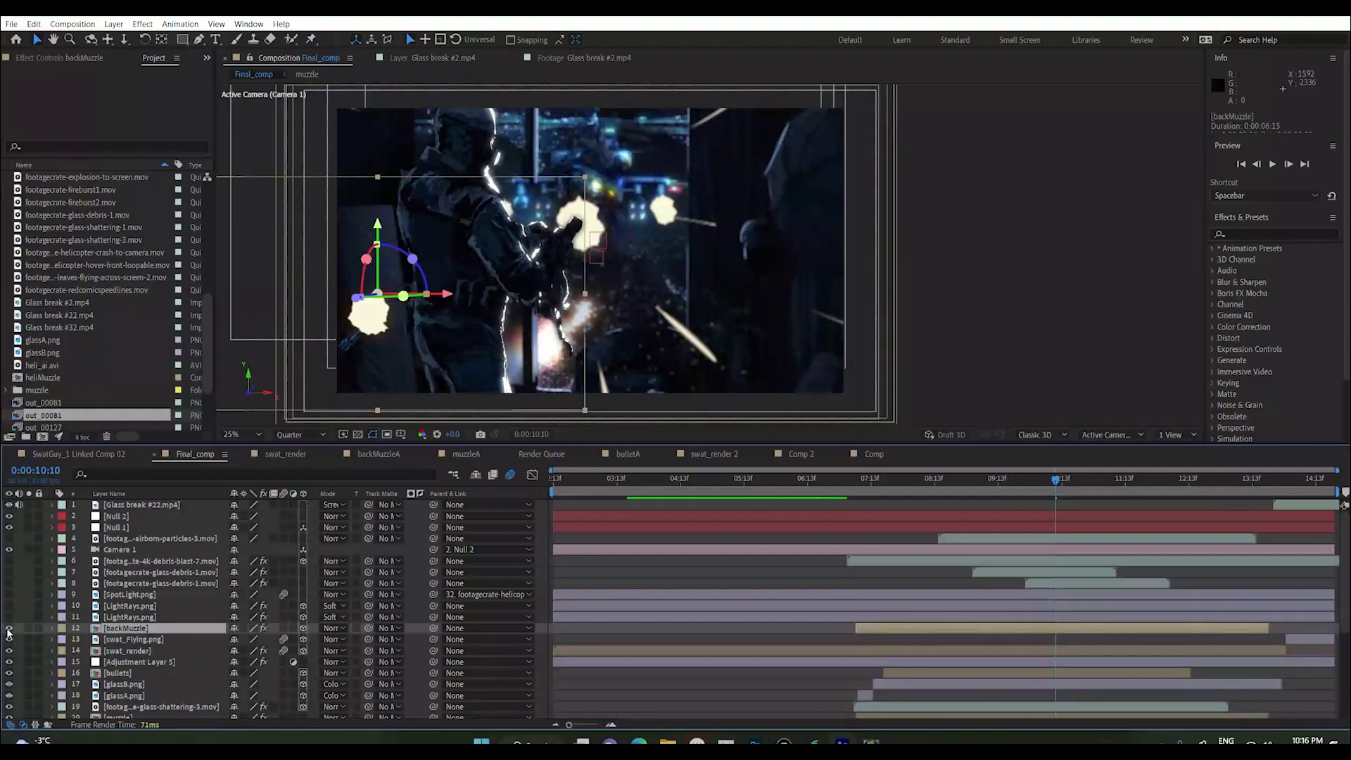
click(8, 630)
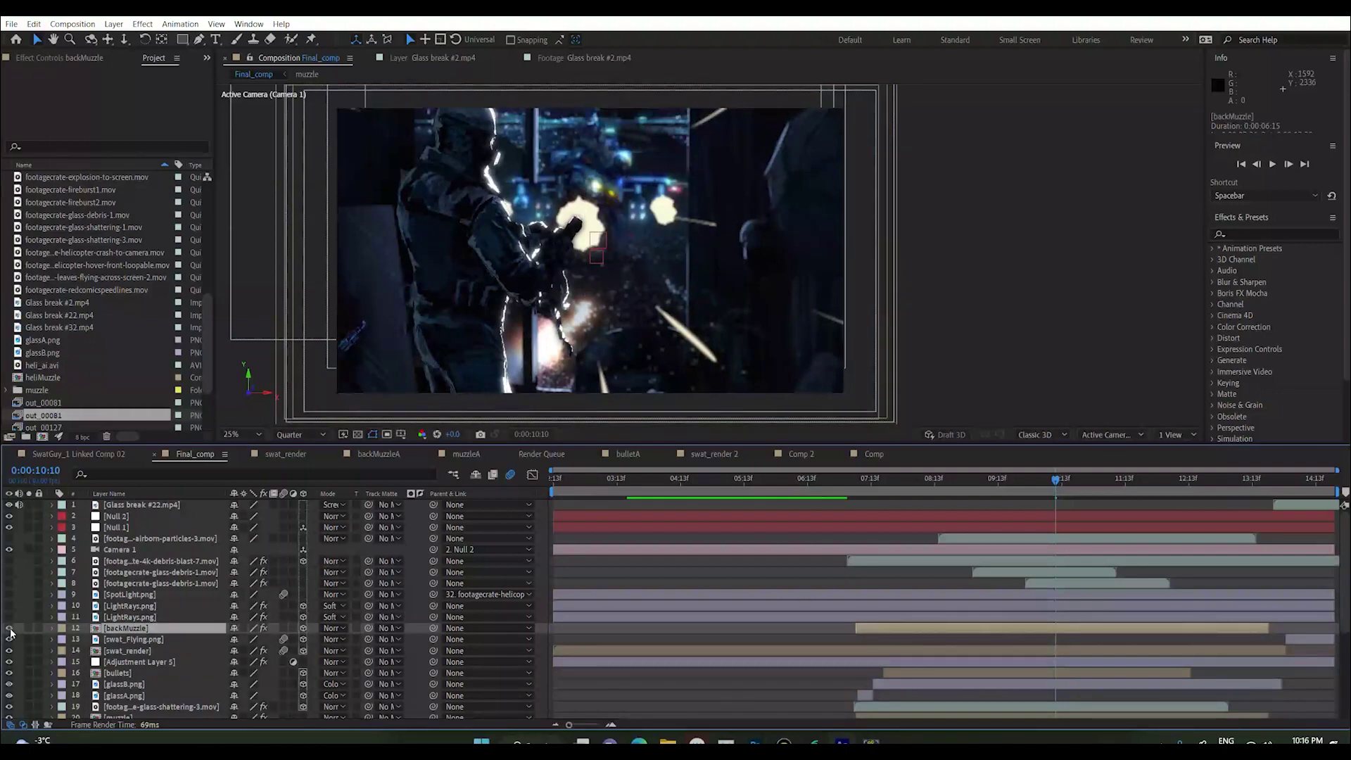
click(9, 629)
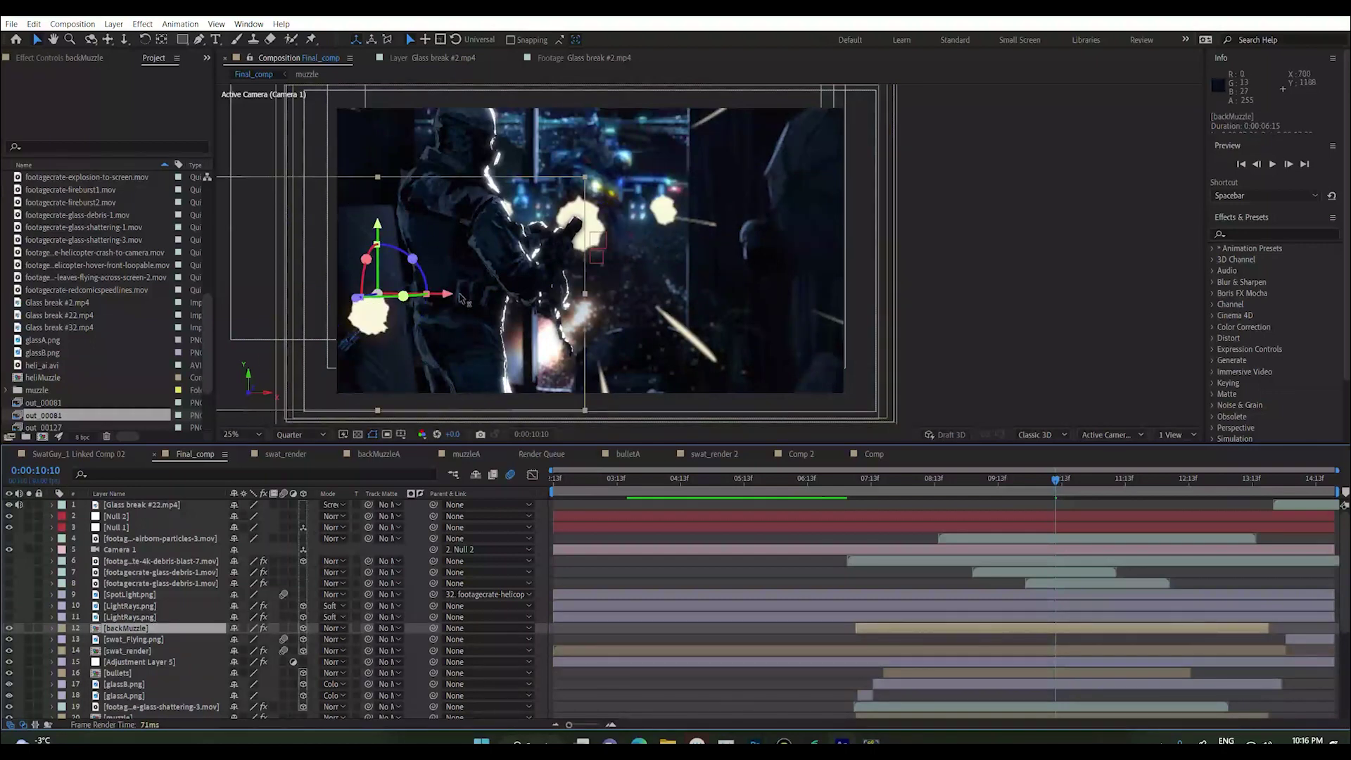
click(9, 629)
Scrub over the swat_Flying.png layer's section, and toggle the bullets layer off and on to examine its effect
click(128, 639)
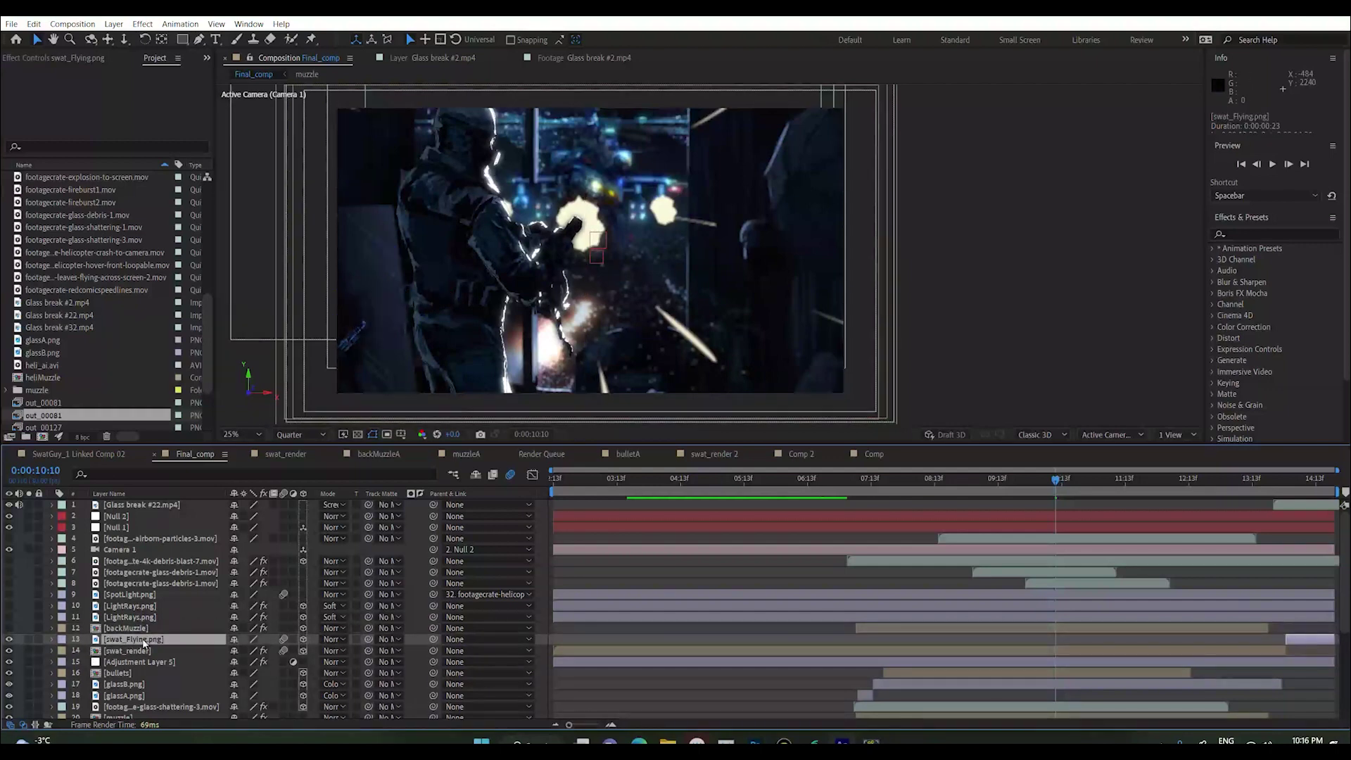
drag(1297, 487, 1076, 479)
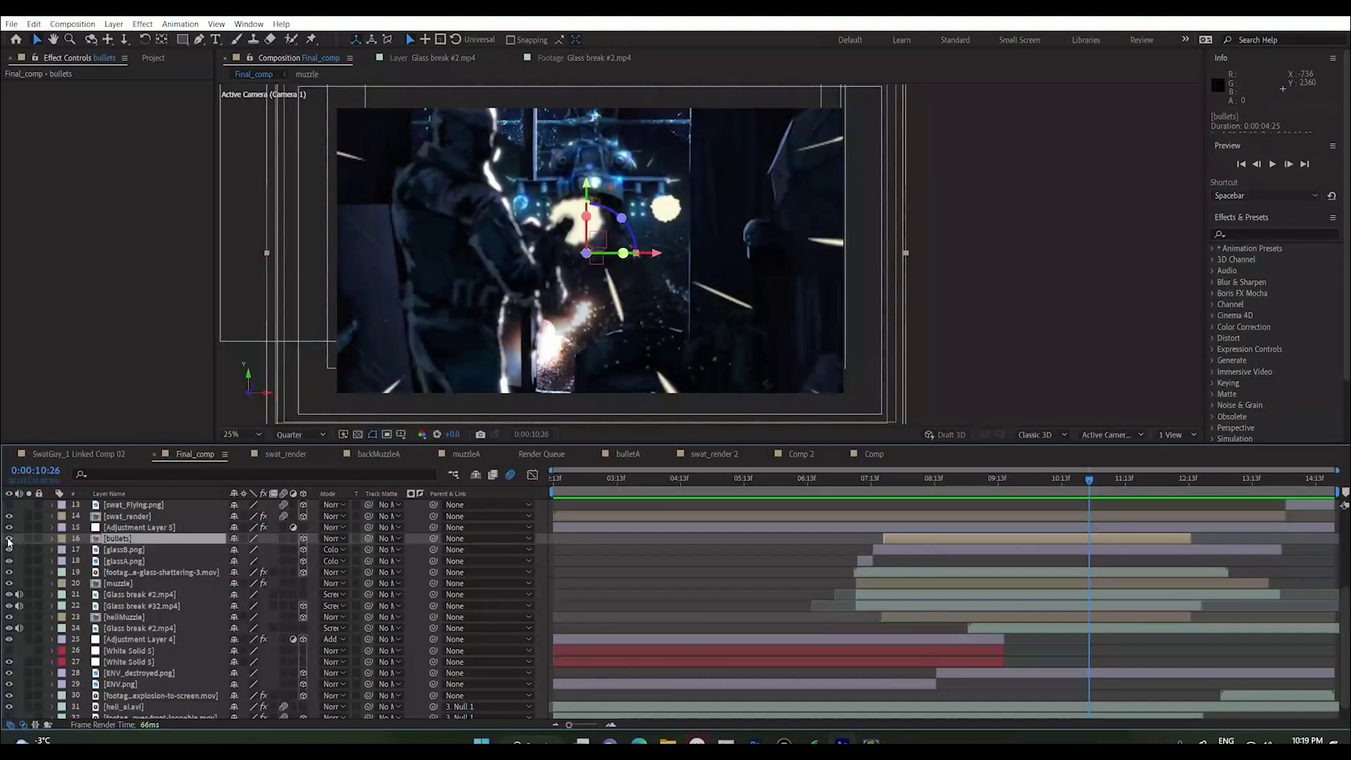
click(10, 539)
click(9, 538)
mouse_move(1089, 483)
mouse_down()
mouse_move(1048, 481)
mouse_move(1117, 485)
mouse_move(1080, 486)
mouse_move(1104, 485)
mouse_up()
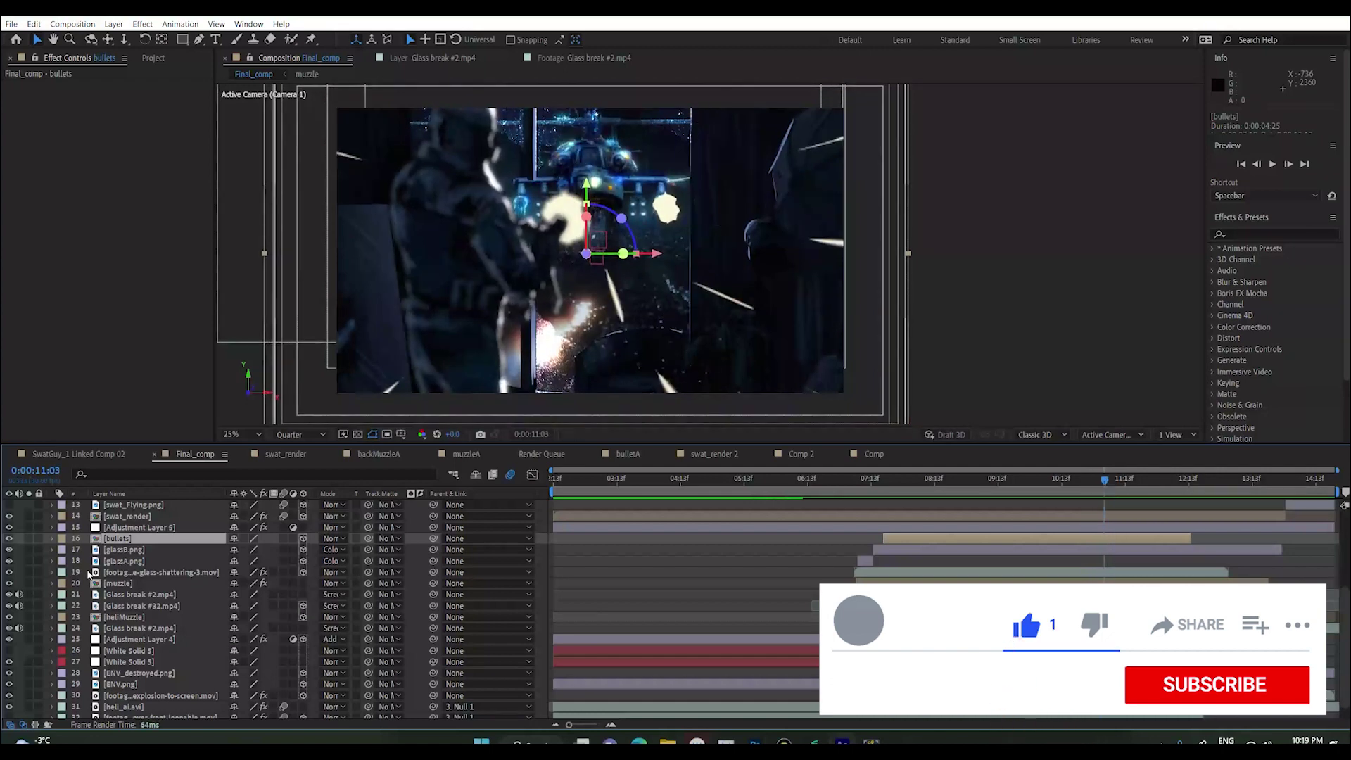